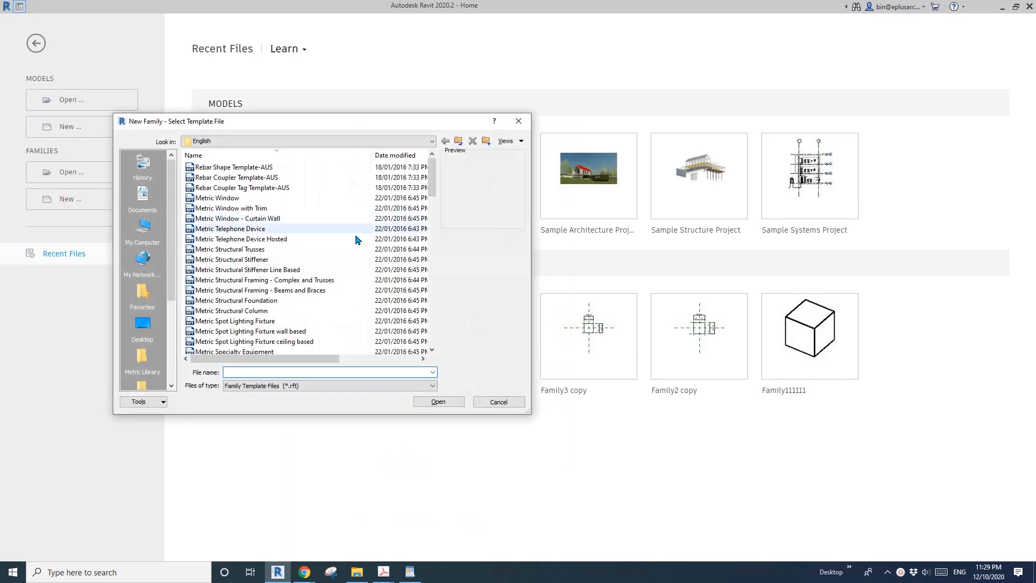
Create a new family from the Metric Structural Column template
{"action": "left_click_drag", "start_coordinate": [432, 211], "coordinate": [431, 179]}
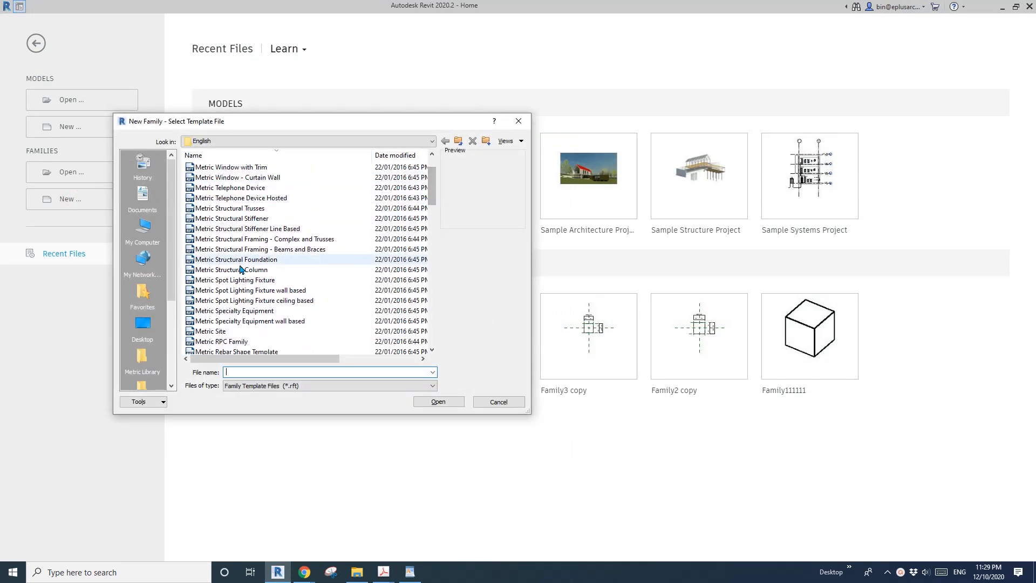
{"action": "left_click", "coordinate": [254, 270]}
{"action": "left_click", "coordinate": [439, 401]}
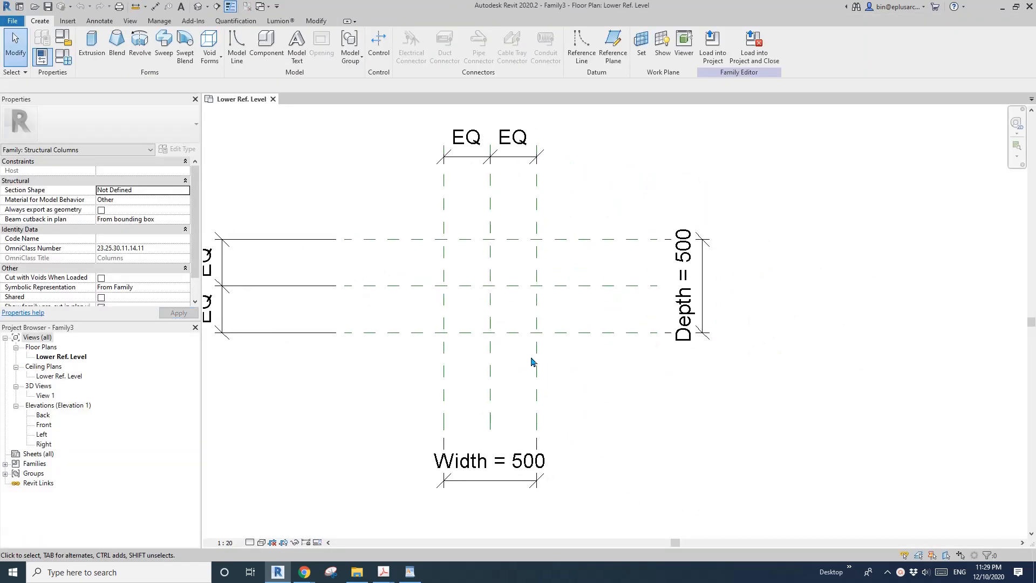
In the family types, set the Depth formula to Width and the Width value to 150
{"action": "left_click", "coordinate": [57, 60]}
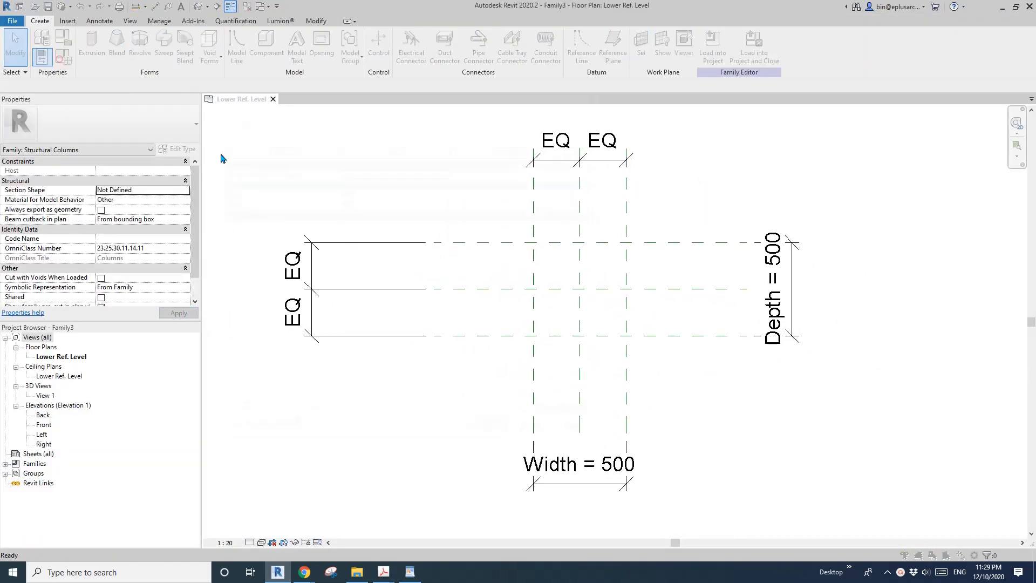
{"action": "left_click_drag", "start_coordinate": [351, 98], "coordinate": [232, 93]}
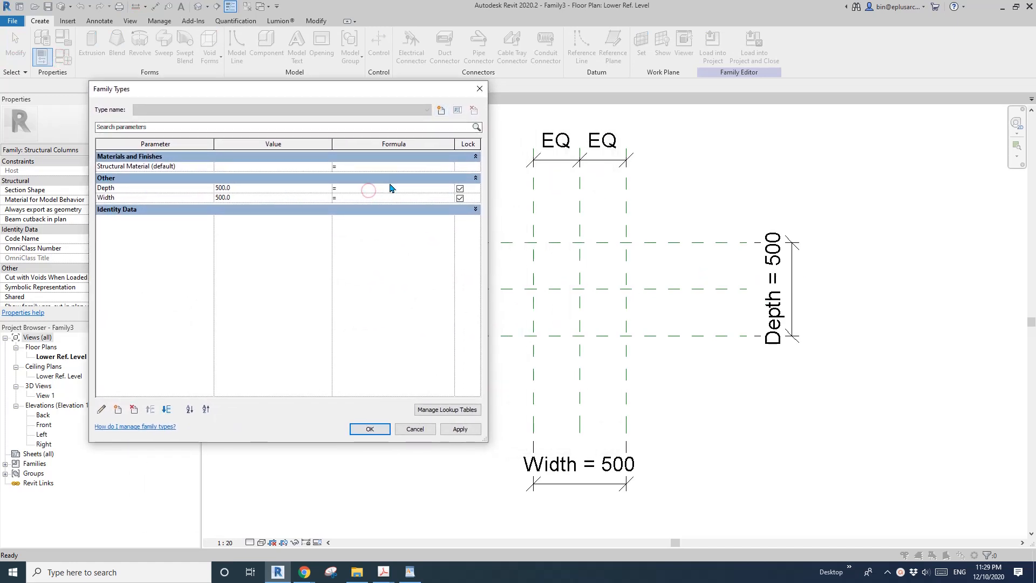
{"action": "type", "text": "W"}
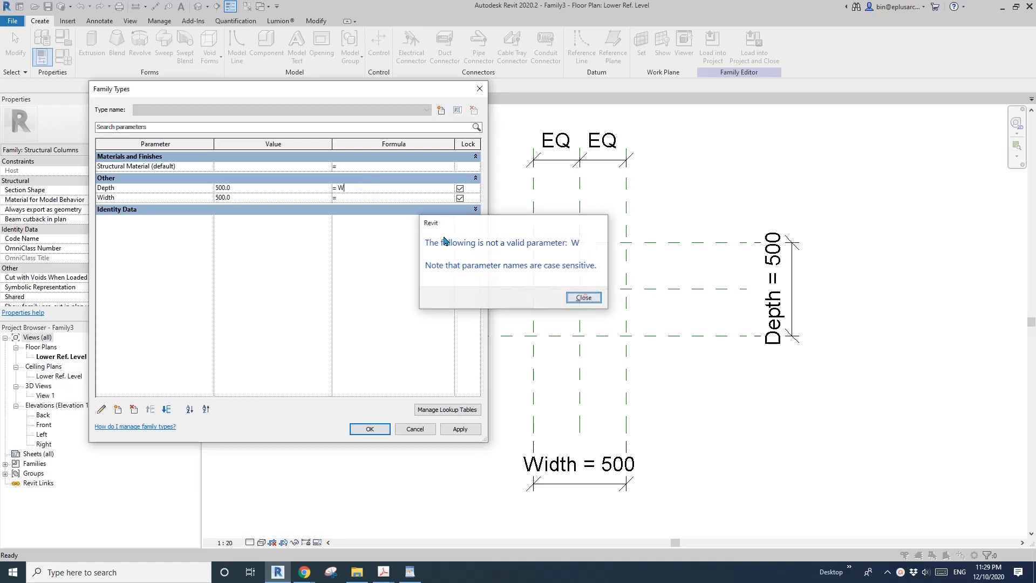
{"action": "left_click", "coordinate": [584, 297]}
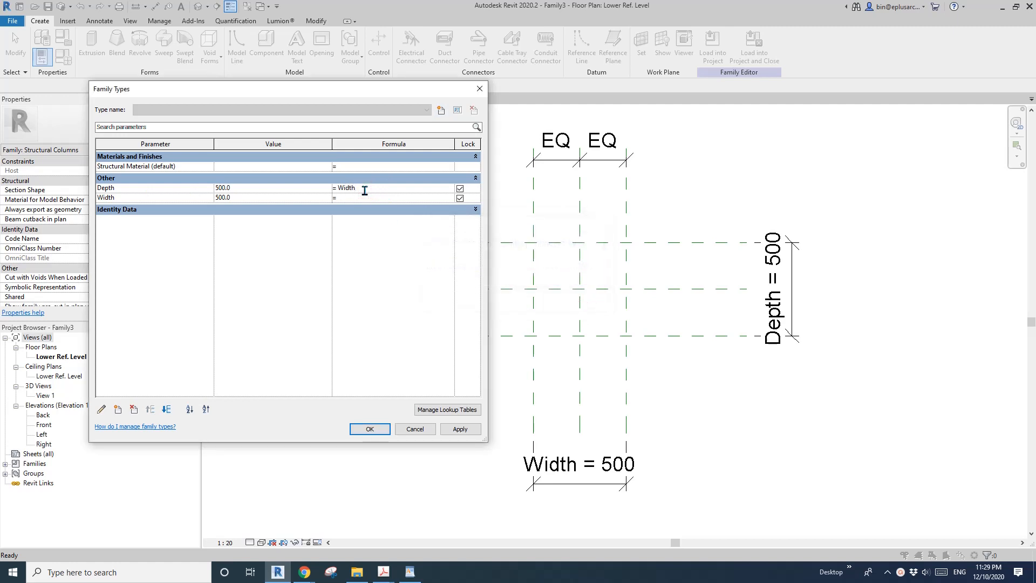
{"action": "left_click", "coordinate": [461, 430]}
{"action": "left_click", "coordinate": [459, 431]}
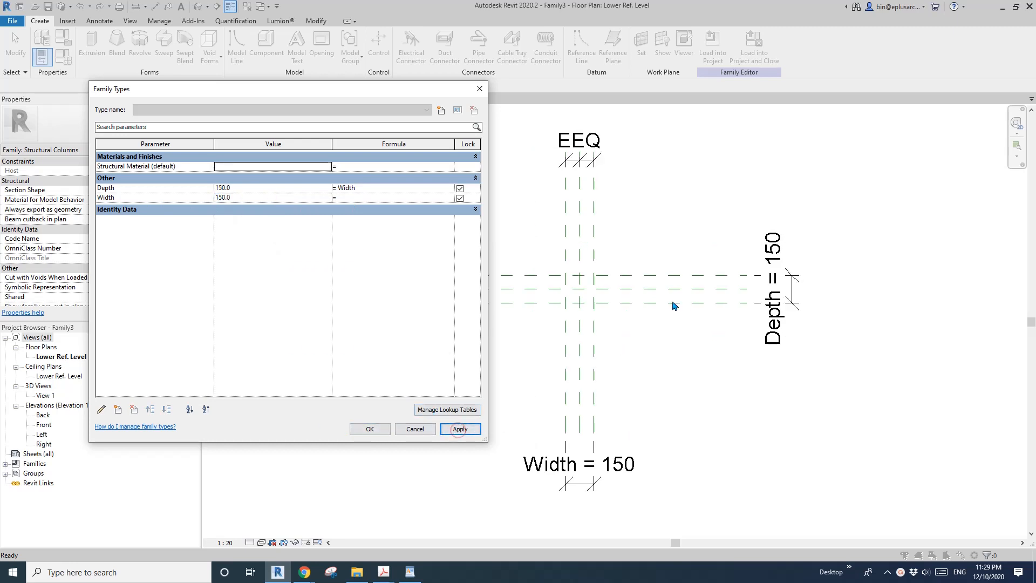
{"action": "left_click", "coordinate": [371, 430]}
In the Front elevation, draw a horizontal reference plane about 137 mm above the Lower Ref. Level, crossing the column's vertical planes
{"action": "scroll", "coordinate": [377, 350], "scroll_direction": "up", "scroll_amount": 3}
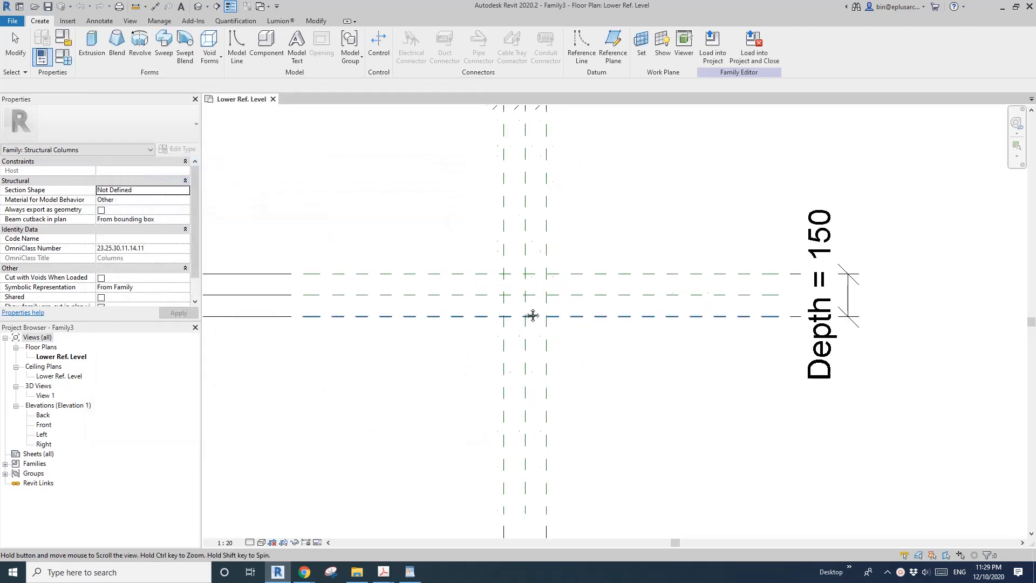
{"action": "double_click", "coordinate": [44, 425]}
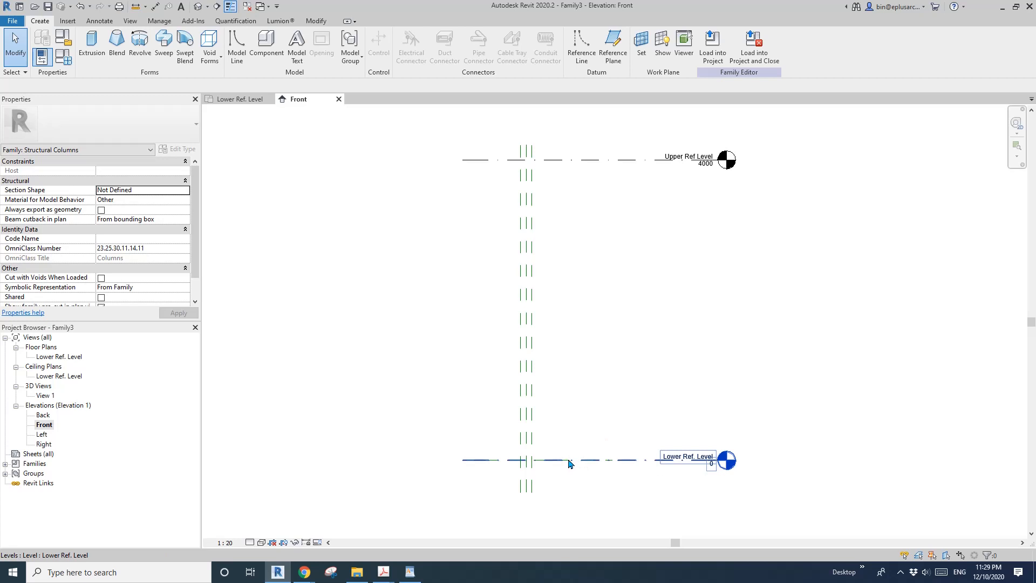
{"action": "middle_click_drag", "start_coordinate": [568, 460], "coordinate": [534, 421]}
{"action": "scroll", "coordinate": [535, 421], "scroll_direction": "up", "scroll_amount": 1}
{"action": "scroll", "coordinate": [534, 421], "scroll_direction": "up", "scroll_amount": 2}
{"action": "key", "text": "r"}
{"action": "key", "text": "p"}
{"action": "scroll", "coordinate": [550, 427], "scroll_direction": "up", "scroll_amount": 2}
{"action": "left_click", "coordinate": [571, 414]}
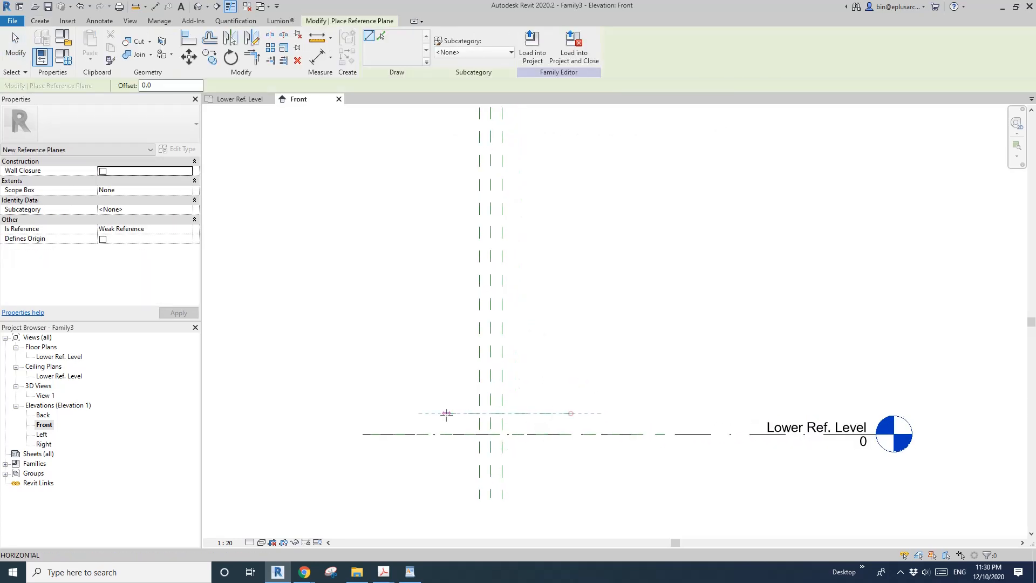
{"action": "left_click", "coordinate": [447, 414]}
Switch to WordPad and examine the reference photo under the heading Metal base for column
{"action": "left_click", "coordinate": [411, 572]}
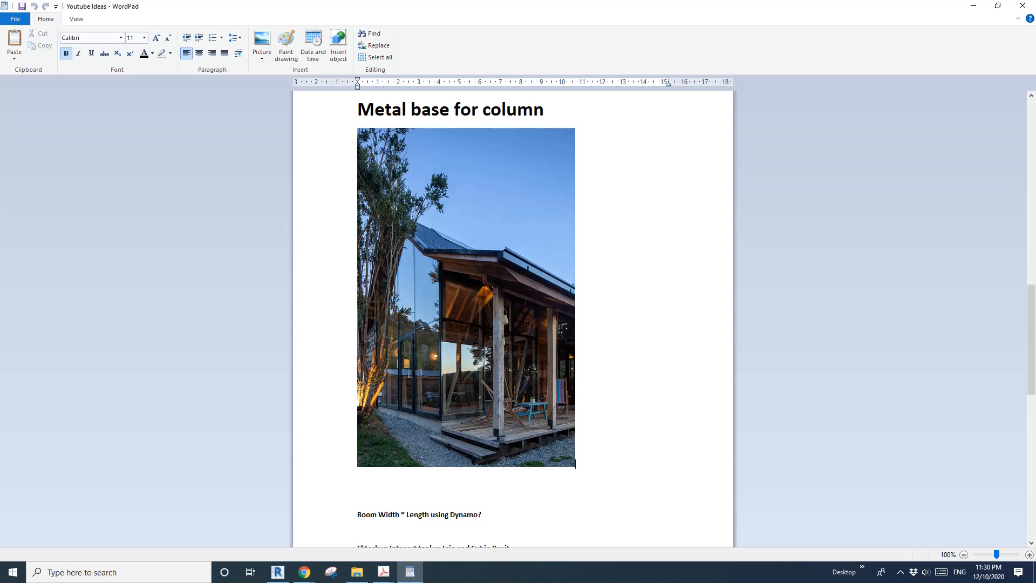
{"action": "scroll", "coordinate": [505, 324], "scroll_direction": "up", "scroll_amount": 2}
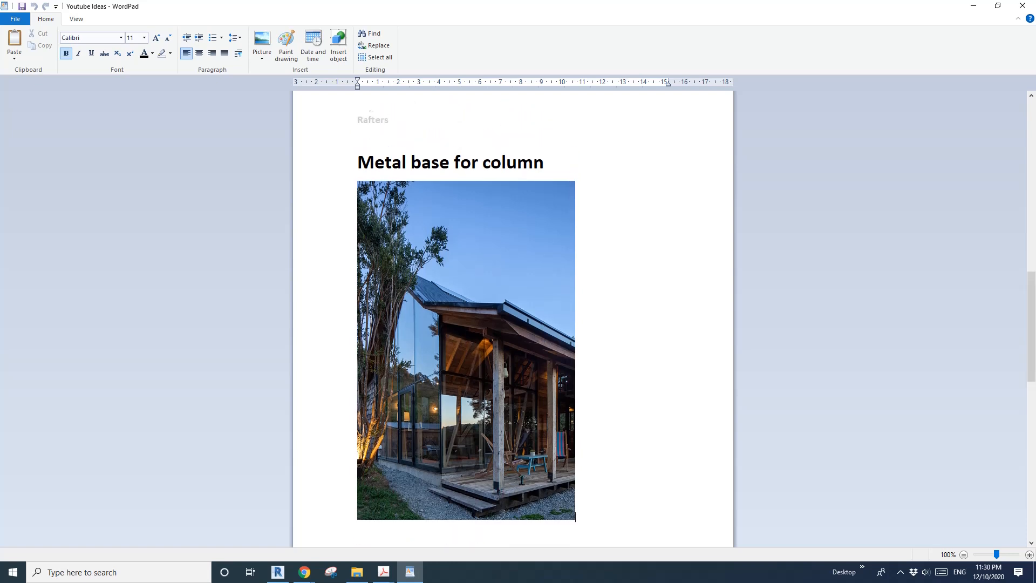
{"action": "scroll", "coordinate": [522, 478], "scroll_direction": "down", "scroll_amount": 4}
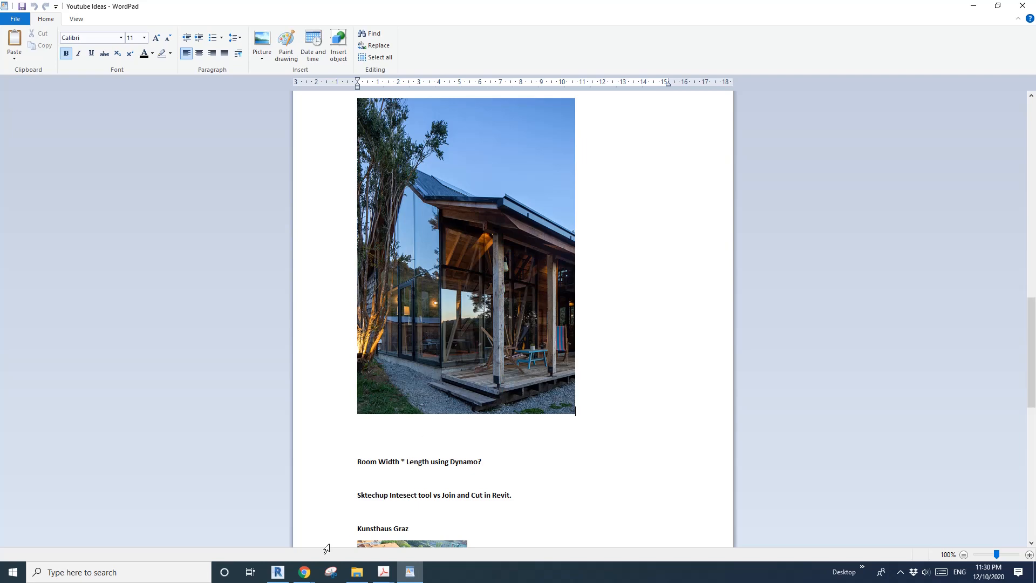
Switch back to Revit and move the new reference plane down to 40 mm above the Lower Ref. Level
{"action": "left_click", "coordinate": [278, 573]}
{"action": "scroll", "coordinate": [485, 400], "scroll_direction": "up", "scroll_amount": 3}
{"action": "left_click", "coordinate": [534, 417]}
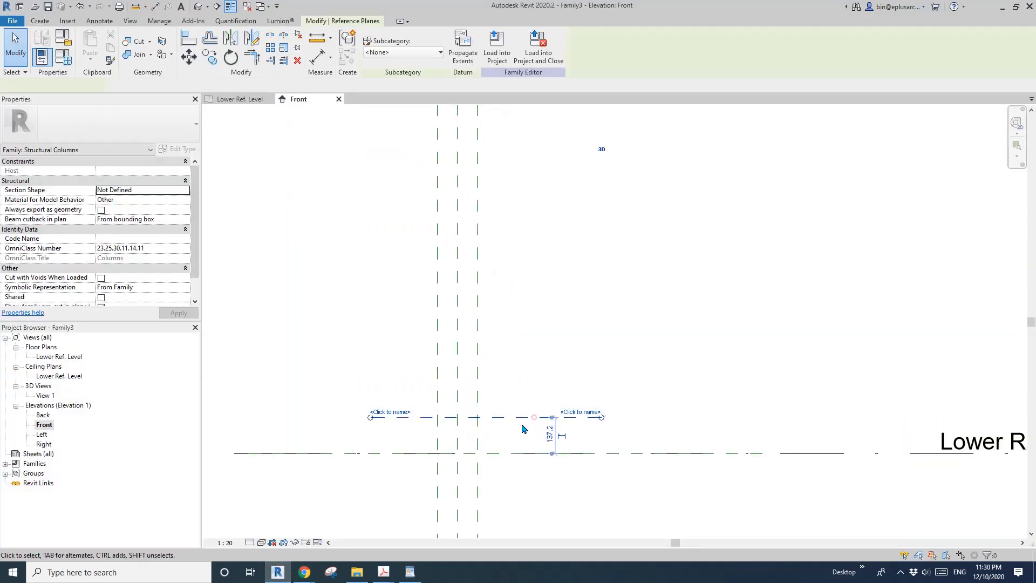
{"action": "left_click_drag", "start_coordinate": [516, 433], "coordinate": [510, 445]}
{"action": "scroll", "coordinate": [516, 446], "scroll_direction": "up", "scroll_amount": 1}
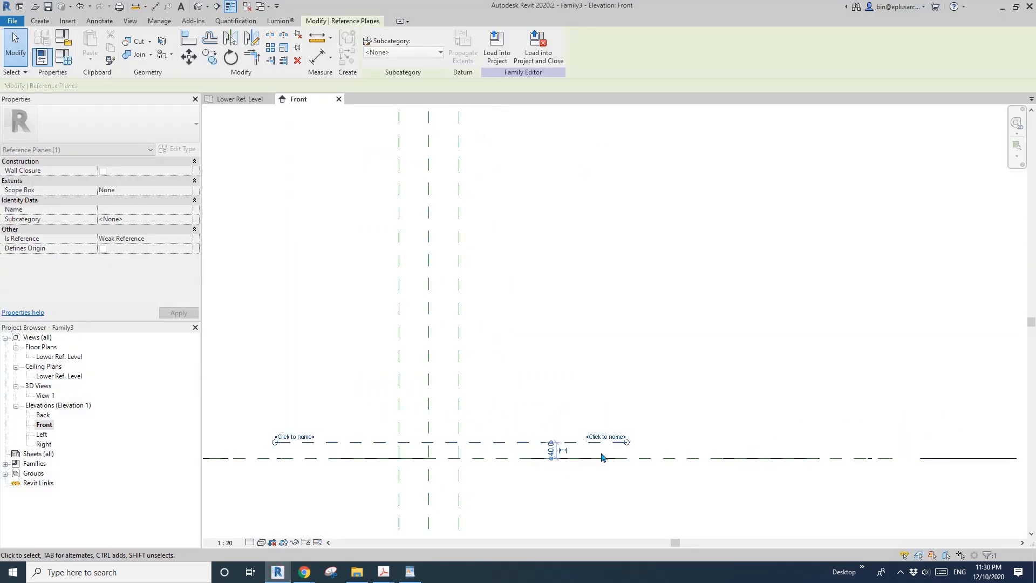
Add an aligned dimension between the Lower Ref. Level and the reference plane just above it
{"action": "scroll", "coordinate": [604, 453], "scroll_direction": "up", "scroll_amount": 1}
{"action": "middle_click_drag", "start_coordinate": [562, 434], "coordinate": [613, 394]}
{"action": "key", "text": "d"}
{"action": "key", "text": "i"}
{"action": "left_click", "coordinate": [685, 423]}
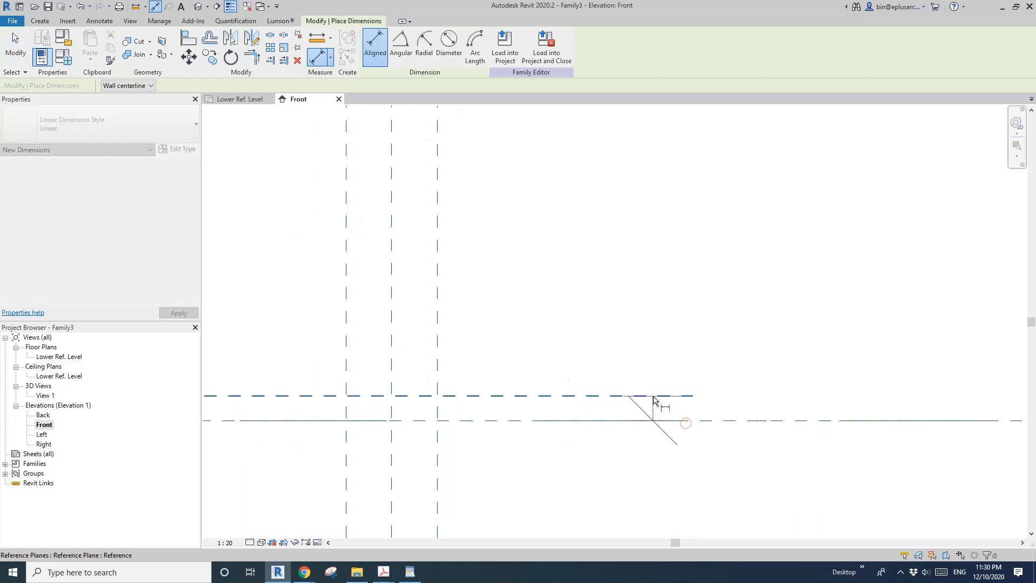
{"action": "left_click", "coordinate": [653, 397]}
{"action": "left_click", "coordinate": [634, 337]}
{"action": "key", "text": "Escape"}
{"action": "key", "text": "Escape"}
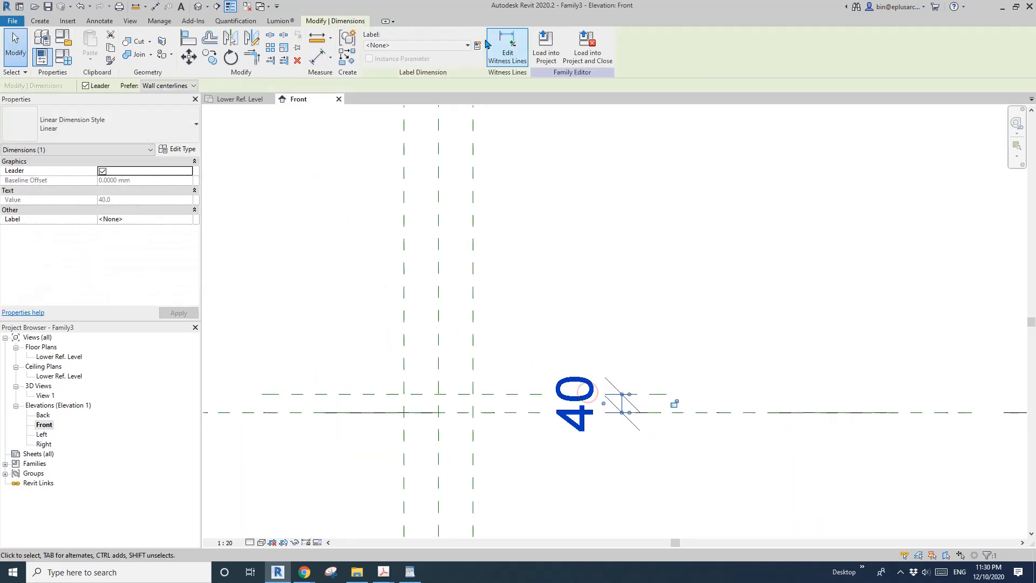
Label the 40 mm dimension with a new type parameter named Thickness, grouped under Dimensions
{"action": "left_click", "coordinate": [480, 44]}
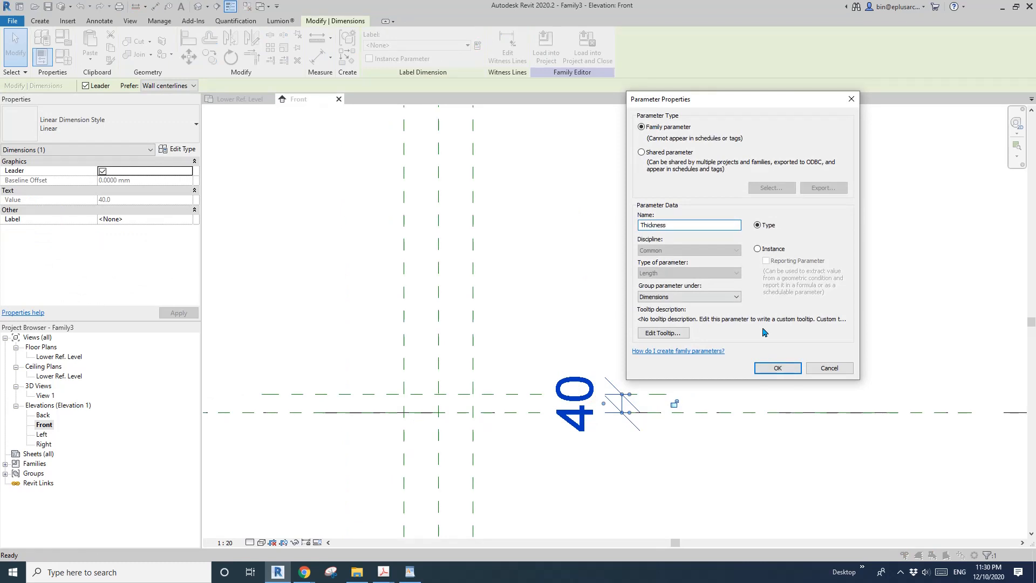
{"action": "left_click", "coordinate": [778, 369]}
{"action": "scroll", "coordinate": [535, 361], "scroll_direction": "down", "scroll_amount": 2}
{"action": "left_click", "coordinate": [528, 365]}
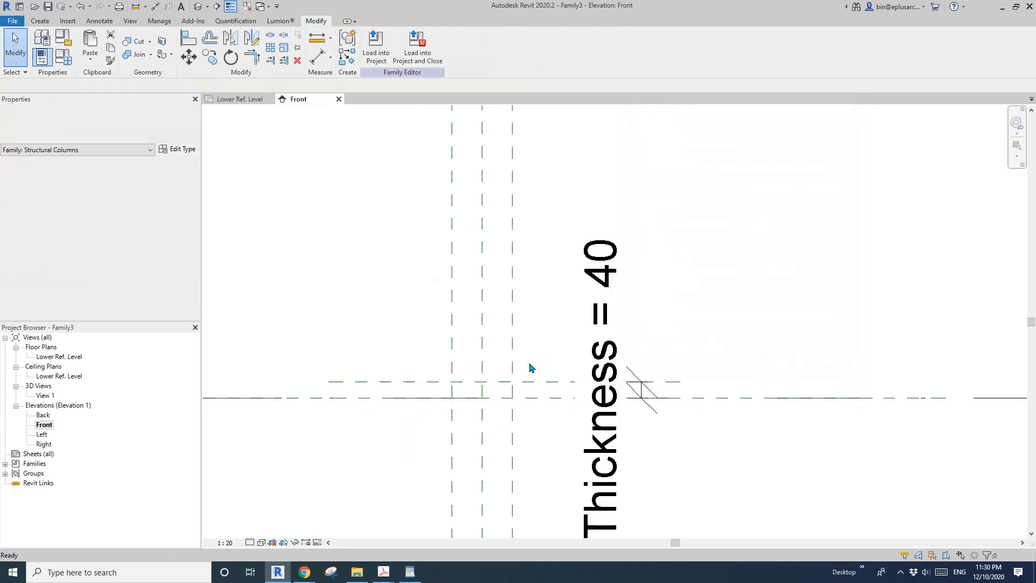
{"action": "left_click", "coordinate": [562, 380]}
{"action": "key", "text": "Escape"}
Draw a second horizontal reference plane about 342 mm above the plane that marks the Thickness
{"action": "scroll", "coordinate": [560, 367], "scroll_direction": "down", "scroll_amount": 1}
{"action": "middle_click_drag", "start_coordinate": [544, 353], "coordinate": [552, 367]}
{"action": "key", "text": "r"}
{"action": "key", "text": "p"}
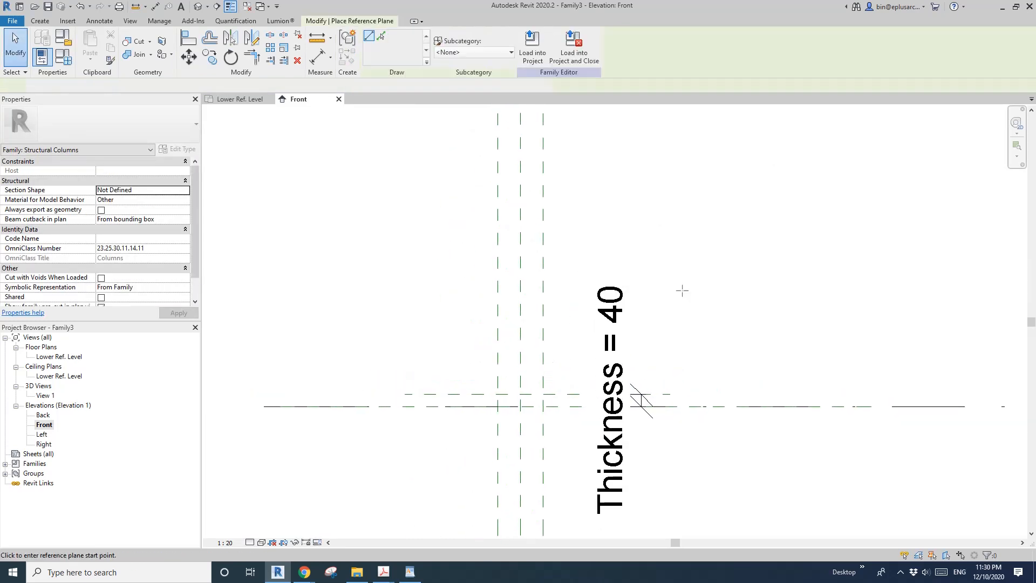
{"action": "left_click", "coordinate": [680, 289]}
{"action": "left_click", "coordinate": [384, 292]}
{"action": "middle_click_drag", "start_coordinate": [474, 318], "coordinate": [485, 329]}
Dimension the distance between the two horizontal reference planes and move the upper plane to 280 mm above the lower one
{"action": "key", "text": "d"}
{"action": "key", "text": "i"}
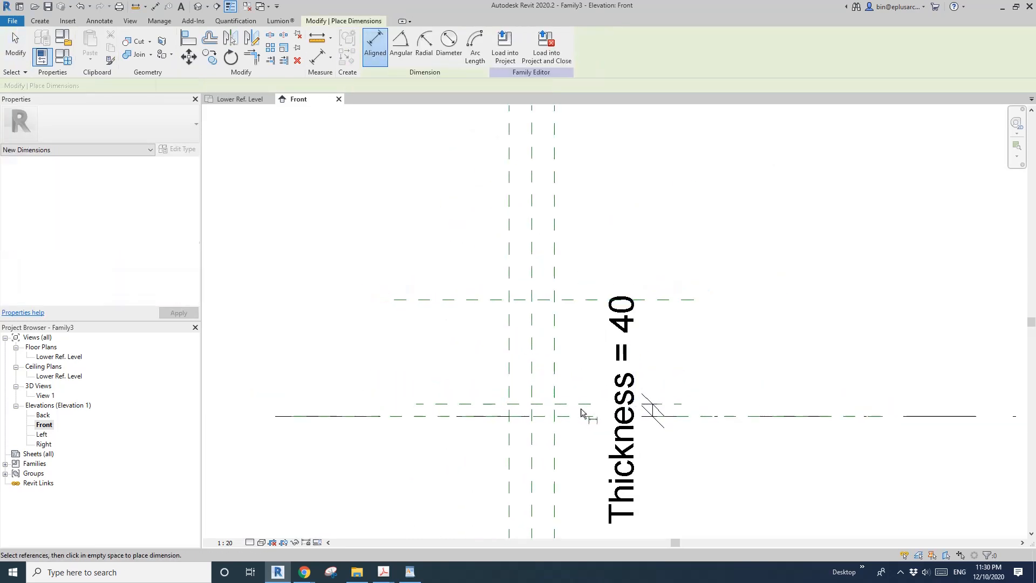
{"action": "left_click", "coordinate": [582, 407]}
{"action": "left_click", "coordinate": [582, 302]}
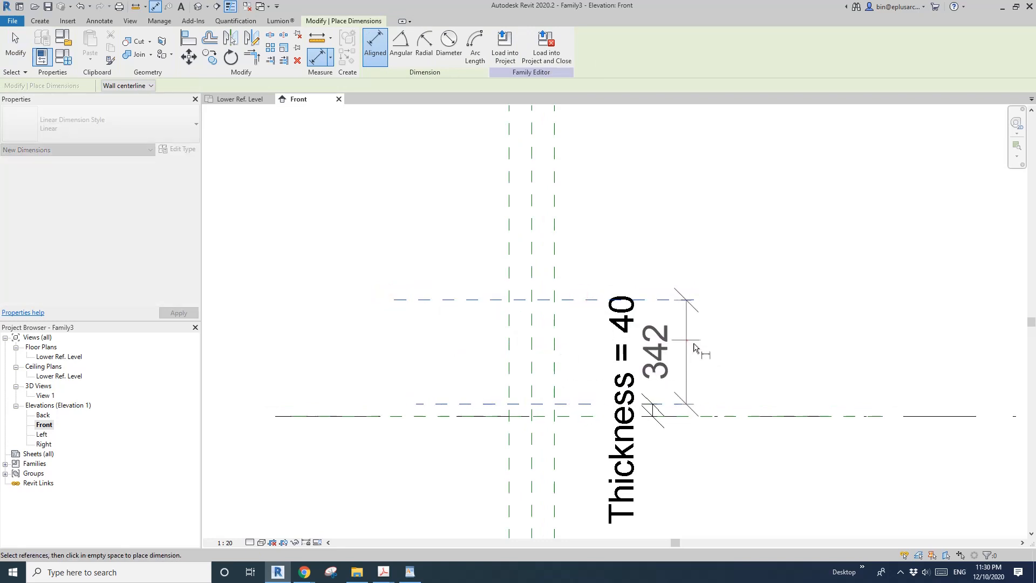
{"action": "key", "text": "Escape"}
{"action": "left_click_drag", "start_coordinate": [571, 300], "coordinate": [572, 320]}
{"action": "left_click", "coordinate": [570, 299]}
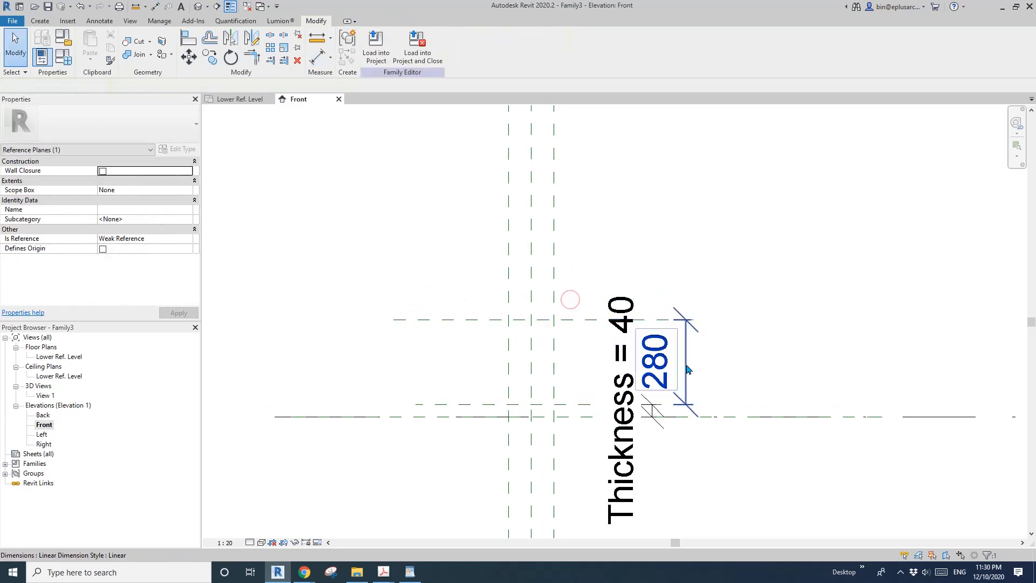
Label the 280 mm dimension with a new type parameter named H1, rechecking the reference photo in WordPad
{"action": "left_click", "coordinate": [686, 362]}
{"action": "middle_click_drag", "start_coordinate": [688, 358], "coordinate": [635, 349]}
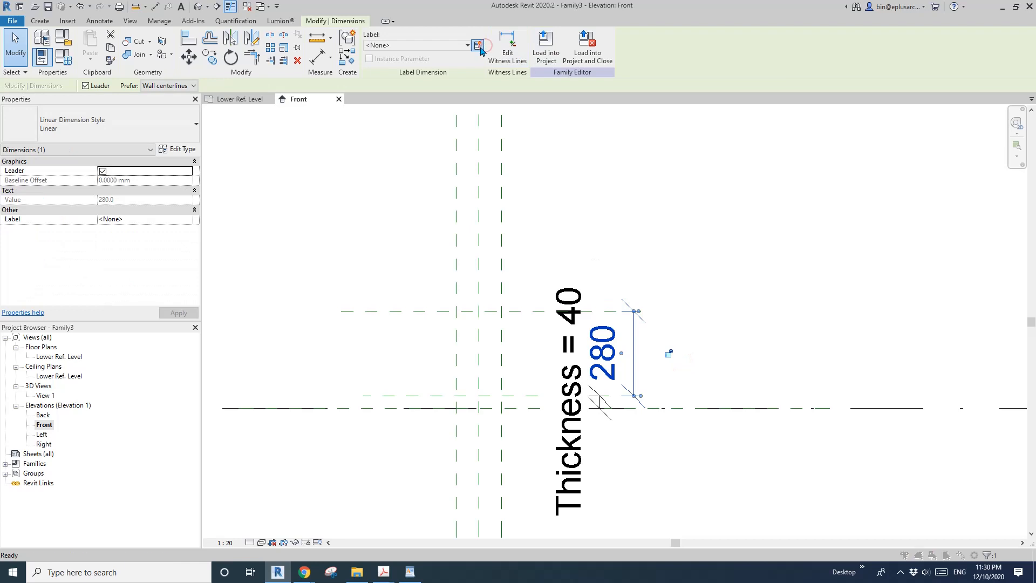
{"action": "left_click", "coordinate": [478, 44]}
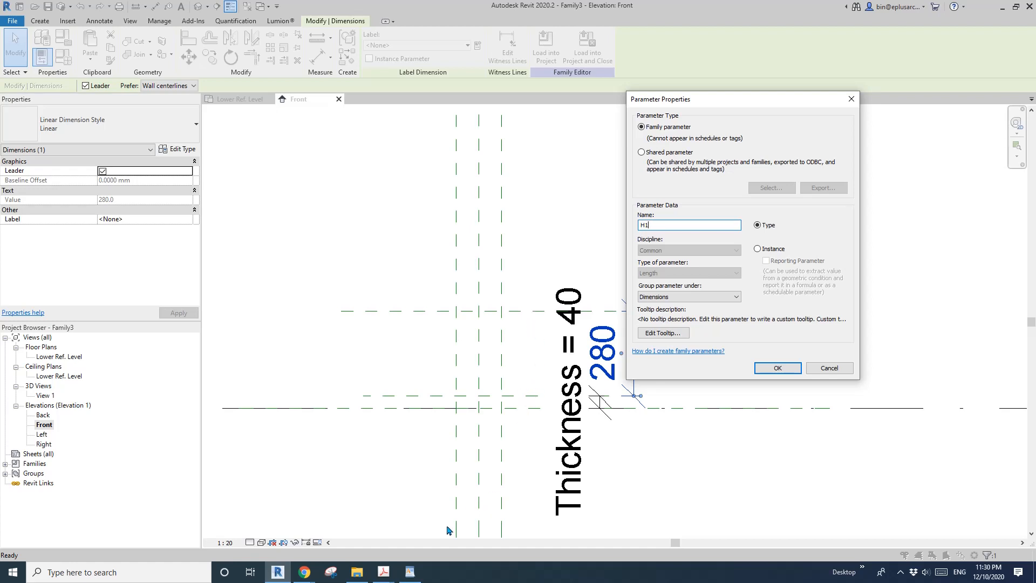
{"action": "left_click", "coordinate": [413, 573]}
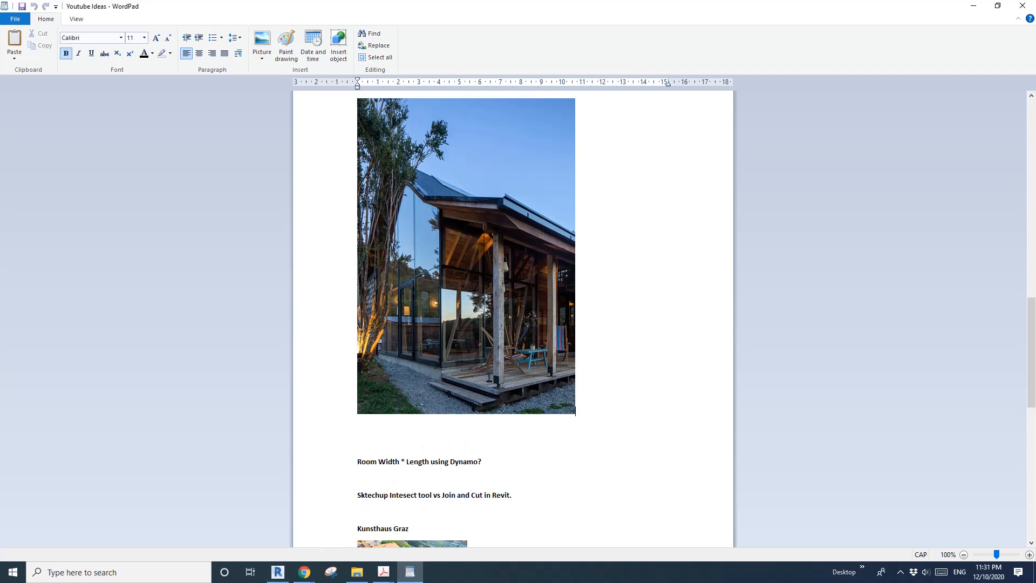
{"action": "left_click", "coordinate": [278, 576]}
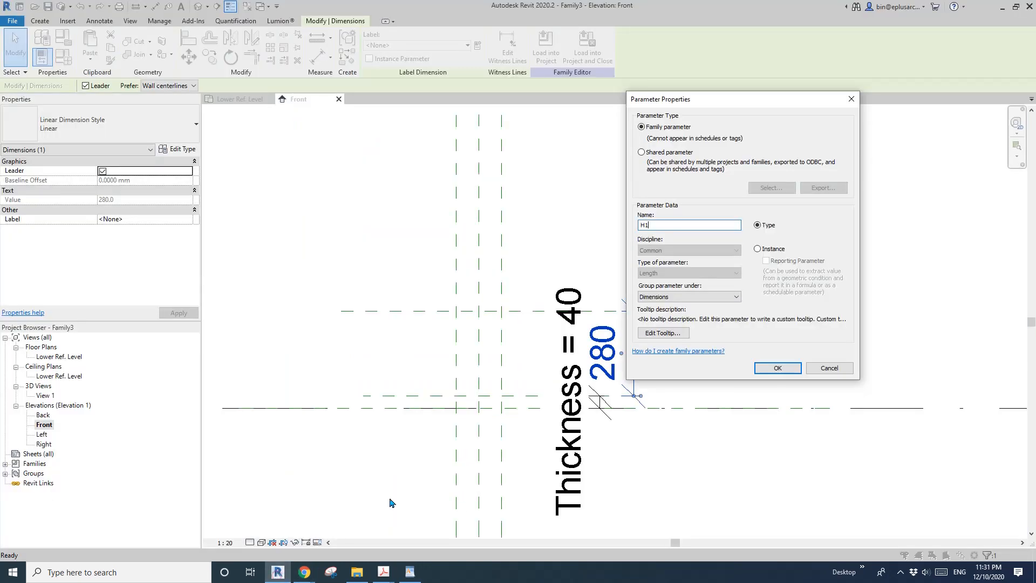
{"action": "left_click", "coordinate": [776, 370]}
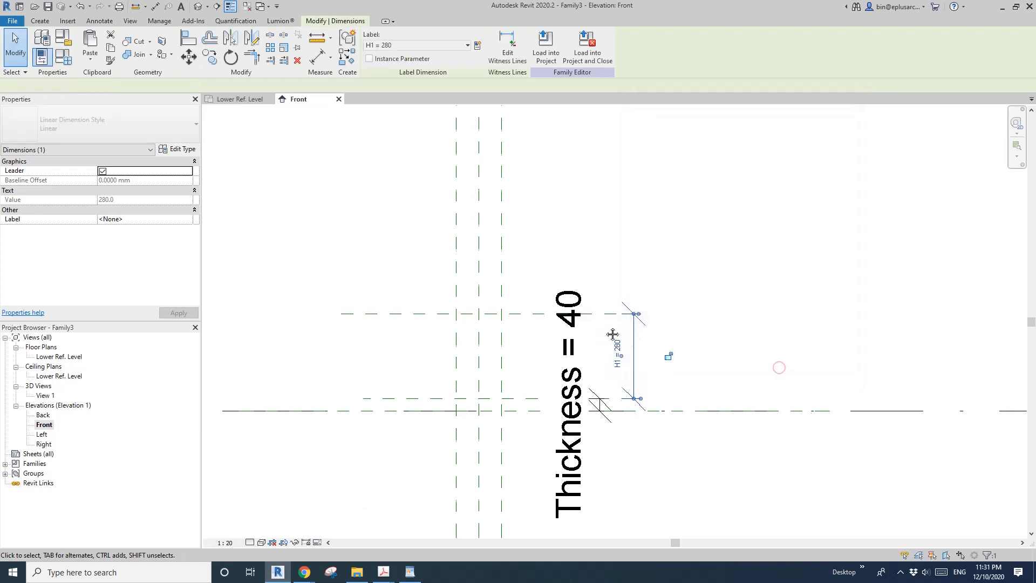
Copy the reference plane at the upper end of H1 vertically upward by 380 mm
{"action": "left_click", "coordinate": [529, 313]}
{"action": "middle_click_drag", "start_coordinate": [539, 320], "coordinate": [542, 349]}
{"action": "key", "text": "c"}
{"action": "key", "text": "o"}
{"action": "left_click", "coordinate": [541, 339]}
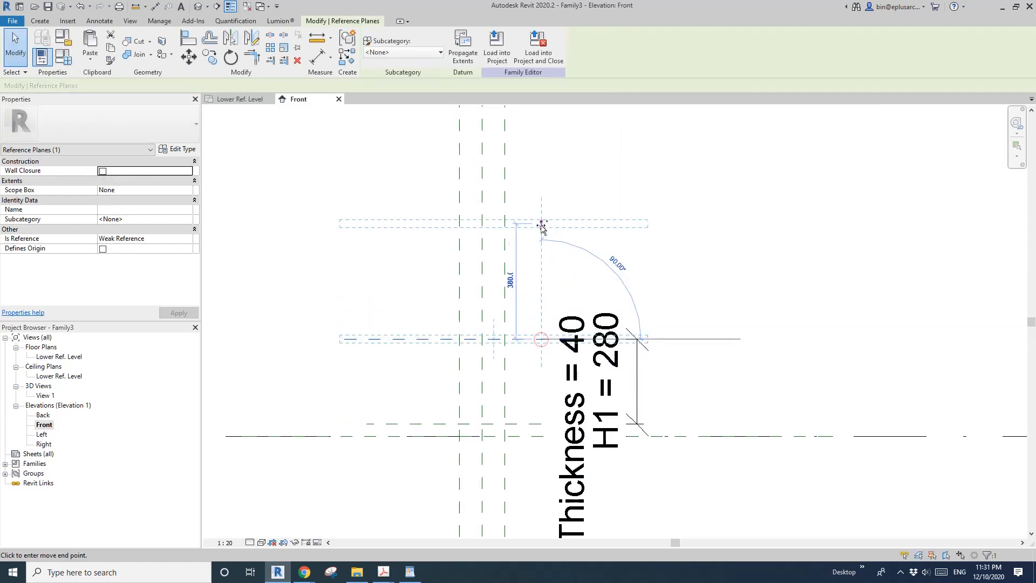
{"action": "left_click", "coordinate": [544, 225]}
{"action": "key", "text": "Escape"}
Add an aligned dimension between the upper H1 plane and its copy above
{"action": "middle_click_drag", "start_coordinate": [612, 295], "coordinate": [612, 300]}
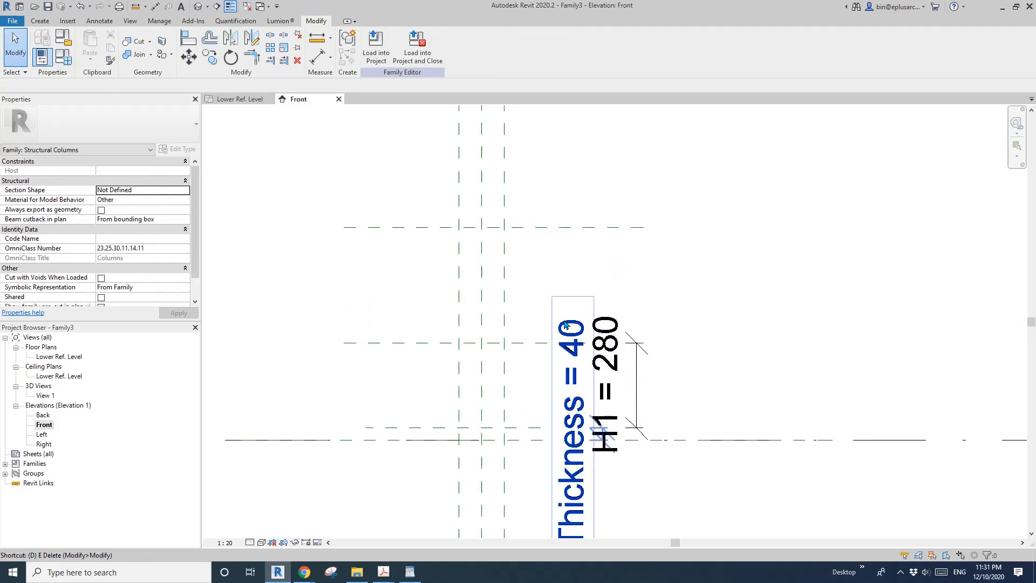
{"action": "key", "text": "d"}
{"action": "key", "text": "i"}
{"action": "left_click", "coordinate": [539, 343]}
{"action": "left_click", "coordinate": [575, 227]}
{"action": "left_click", "coordinate": [673, 264]}
{"action": "key", "text": "Escape"}
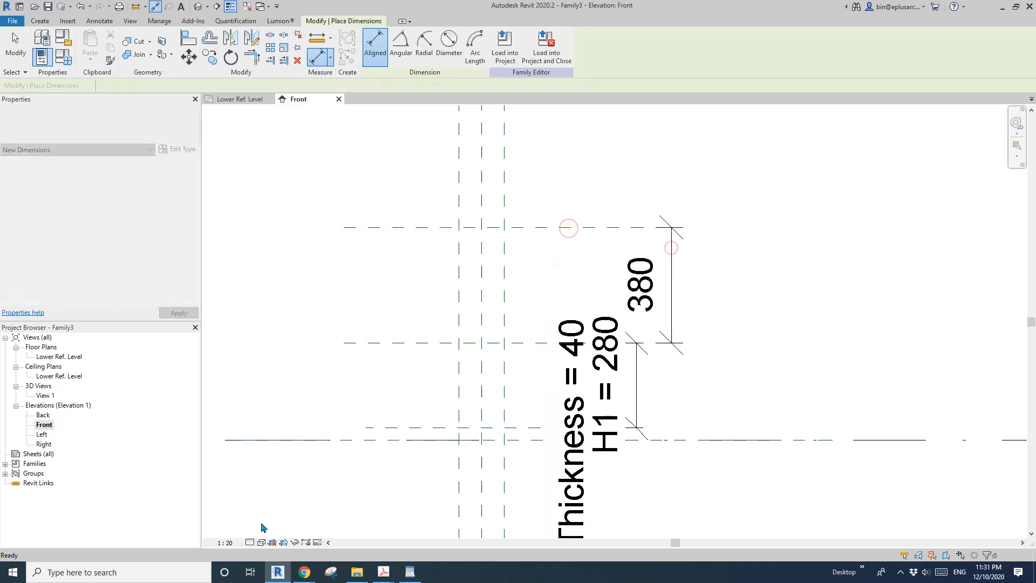
Set the view scale to 1:10 and move the H1 and 380 mm dimension lines farther away from the column planes
{"action": "left_click", "coordinate": [225, 543]}
{"action": "left_click", "coordinate": [238, 424]}
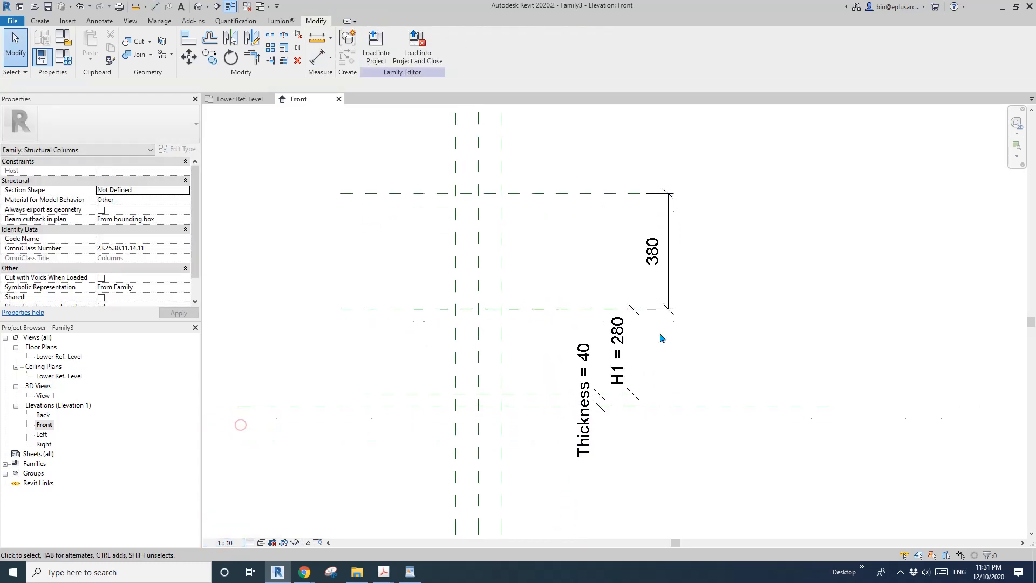
{"action": "left_click_drag", "start_coordinate": [634, 341], "coordinate": [651, 344]}
{"action": "left_click_drag", "start_coordinate": [669, 244], "coordinate": [698, 257]}
Label the 380 mm dimension with a new type parameter named H2
{"action": "left_click", "coordinate": [478, 45]}
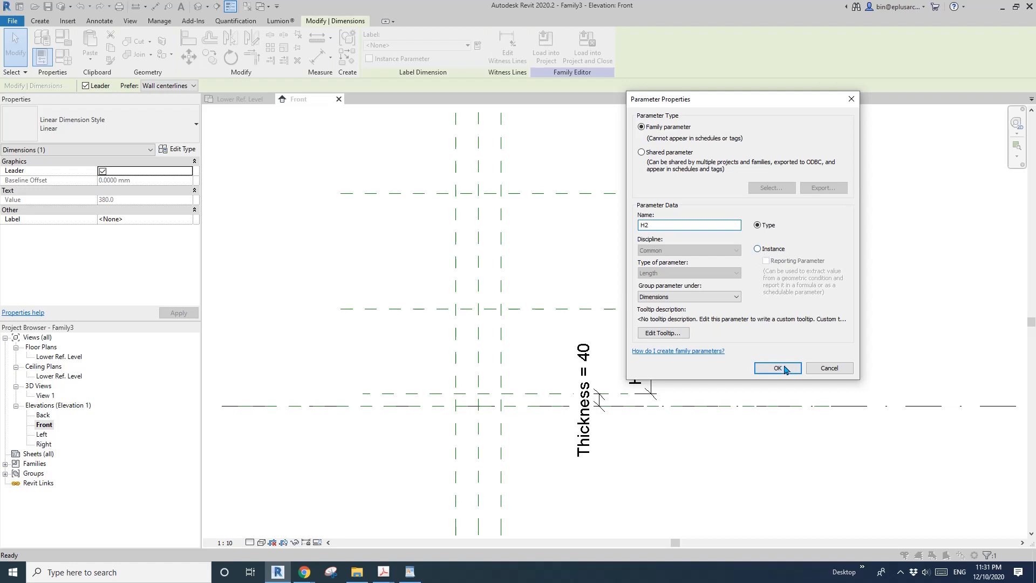
{"action": "left_click", "coordinate": [777, 368]}
{"action": "key", "text": "Escape"}
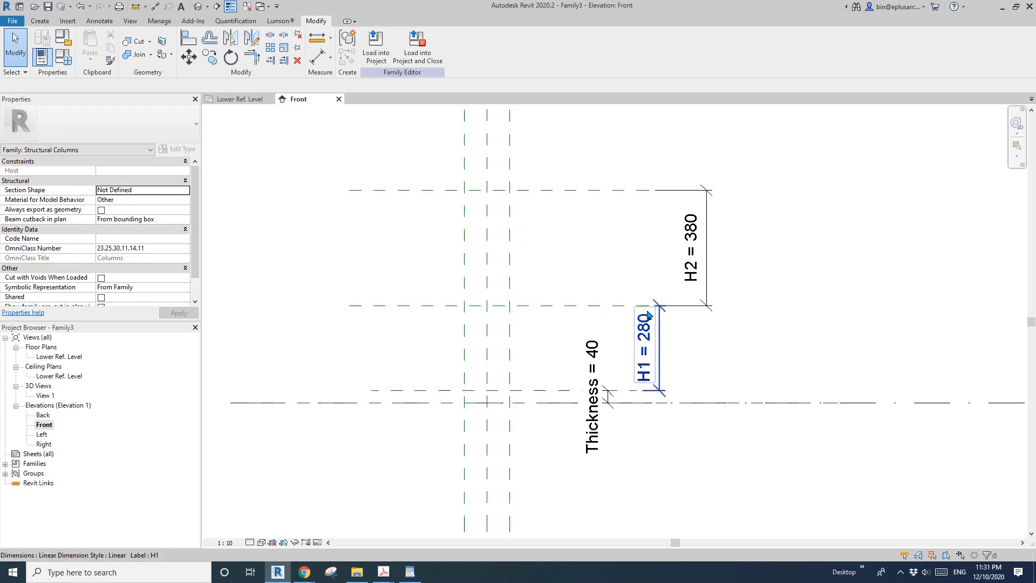
Copy the reference plane at the upper end of H1 vertically upward by 40 mm
{"action": "scroll", "coordinate": [522, 305], "scroll_direction": "up", "scroll_amount": 2}
{"action": "left_click", "coordinate": [535, 307]}
{"action": "key", "text": "c"}
{"action": "key", "text": "o"}
{"action": "left_click", "coordinate": [575, 308]}
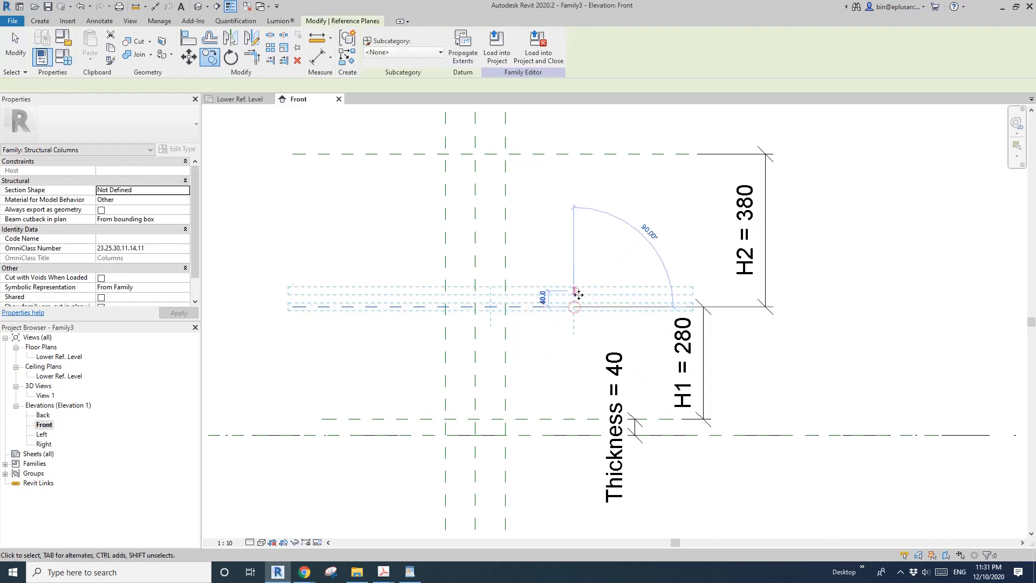
{"action": "left_click", "coordinate": [576, 292]}
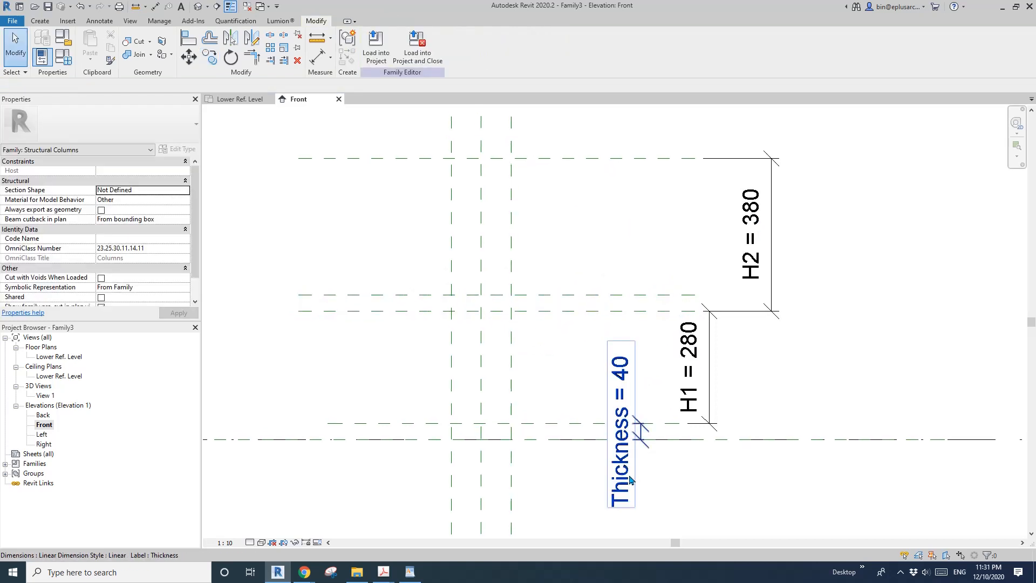
Add an aligned dimension between the upper H1 plane and its new copy just above it
{"action": "key", "text": "d"}
{"action": "key", "text": "i"}
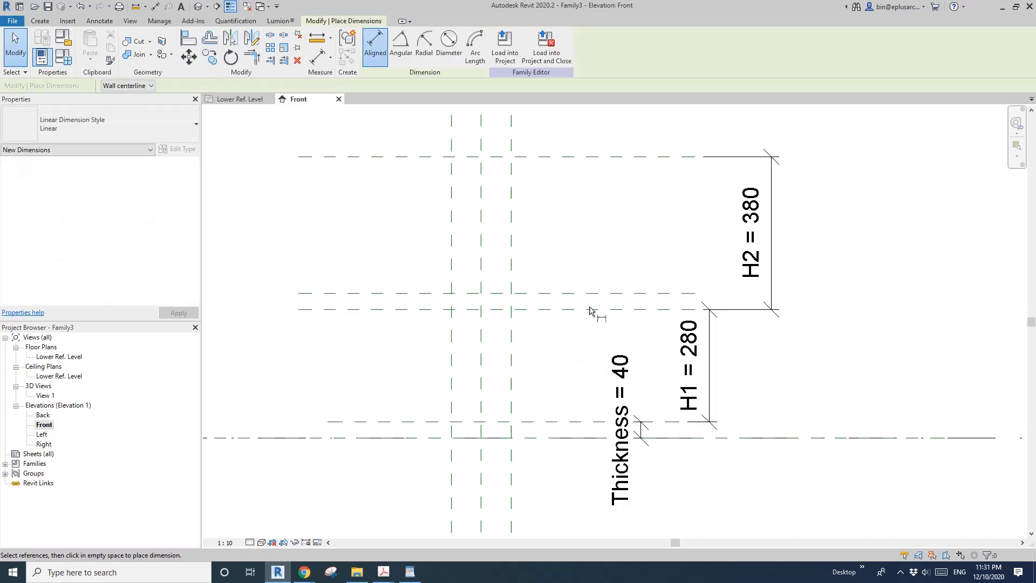
{"action": "left_click", "coordinate": [597, 309]}
{"action": "left_click", "coordinate": [599, 294]}
{"action": "left_click", "coordinate": [624, 259]}
{"action": "key", "text": "Escape"}
{"action": "key", "text": "Escape"}
Label the dimension above the upper H1 plane with the existing Thickness parameter
{"action": "left_click", "coordinate": [603, 301]}
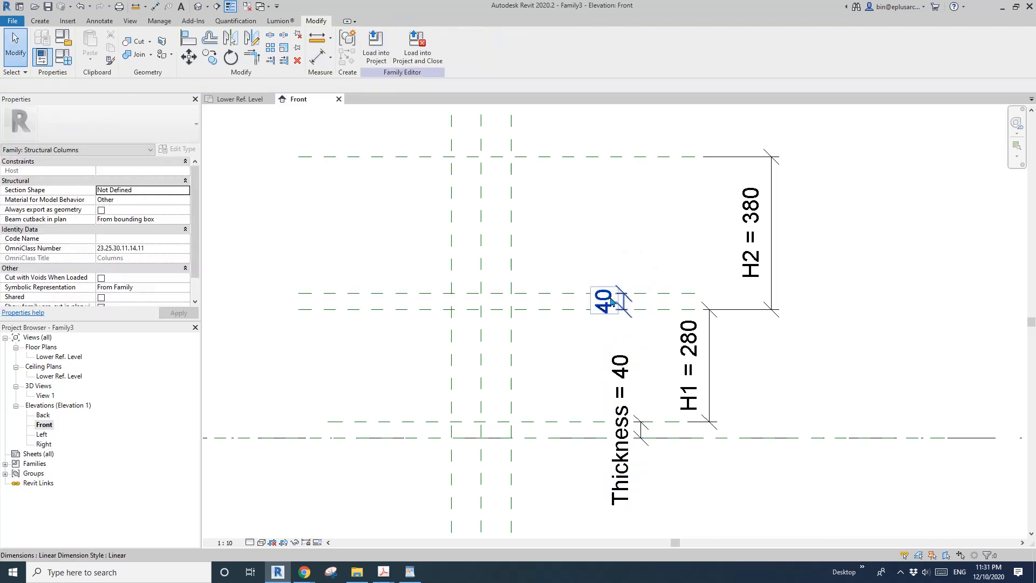
{"action": "left_click", "coordinate": [421, 46]}
{"action": "left_click", "coordinate": [386, 120]}
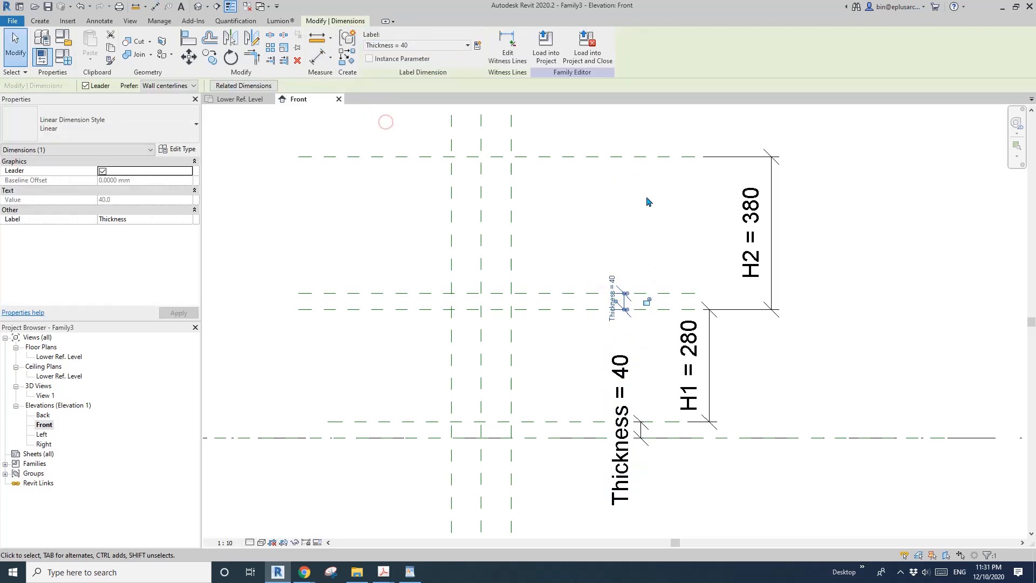
{"action": "key", "text": "Escape"}
{"action": "scroll", "coordinate": [543, 351], "scroll_direction": "down", "scroll_amount": 1}
{"action": "scroll", "coordinate": [561, 321], "scroll_direction": "up", "scroll_amount": 1}
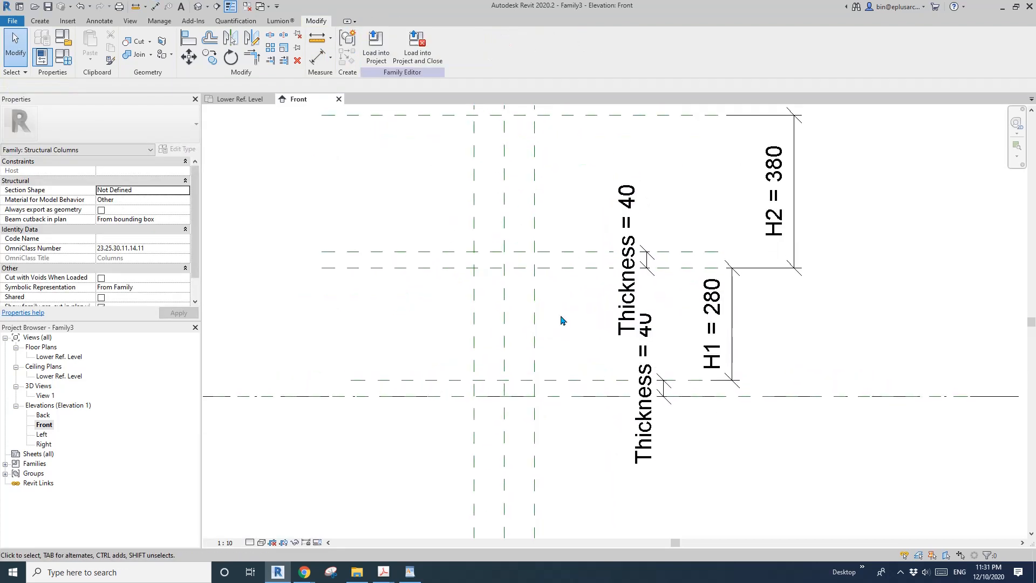
{"action": "middle_click_drag", "start_coordinate": [577, 359], "coordinate": [553, 361]}
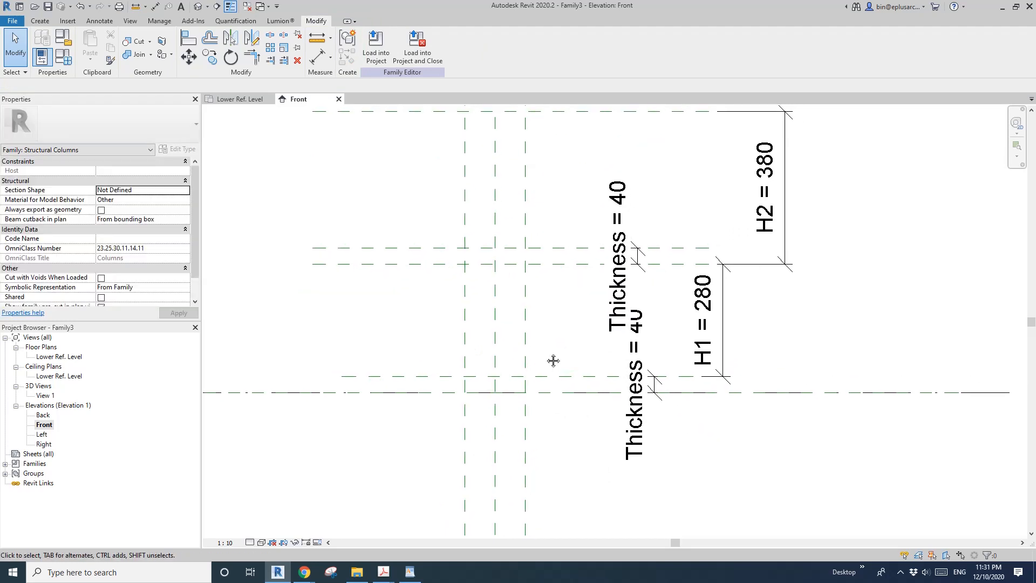
{"action": "scroll", "coordinate": [392, 380], "scroll_direction": "down", "scroll_amount": 1}
In the Lower Ref. Level plan, start an extrusion and sketch a 150 × 150 mm rectangle between the outer Width and Depth reference planes
{"action": "double_click", "coordinate": [49, 358]}
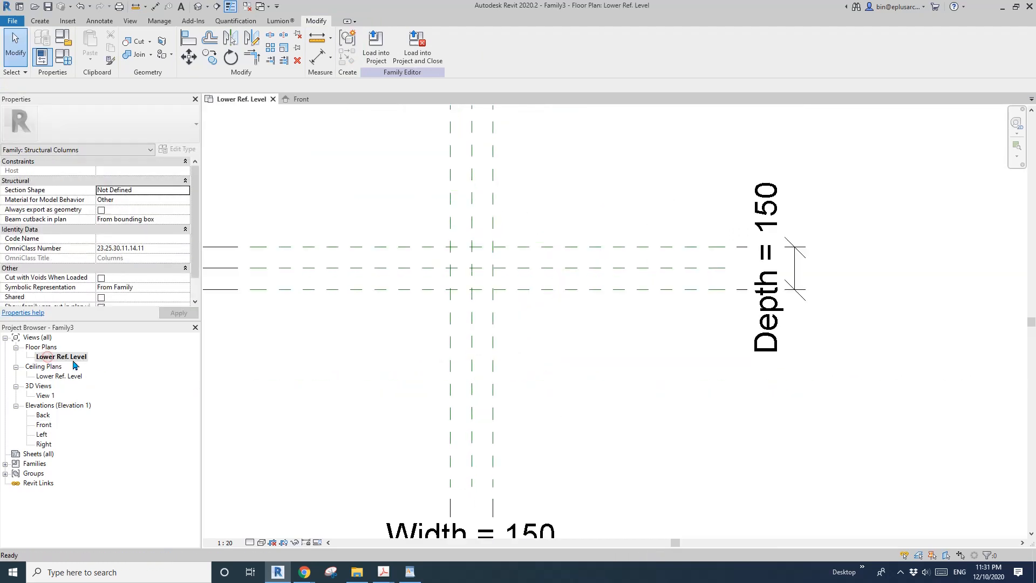
{"action": "scroll", "coordinate": [459, 335], "scroll_direction": "up", "scroll_amount": 3}
{"action": "left_click", "coordinate": [40, 21]}
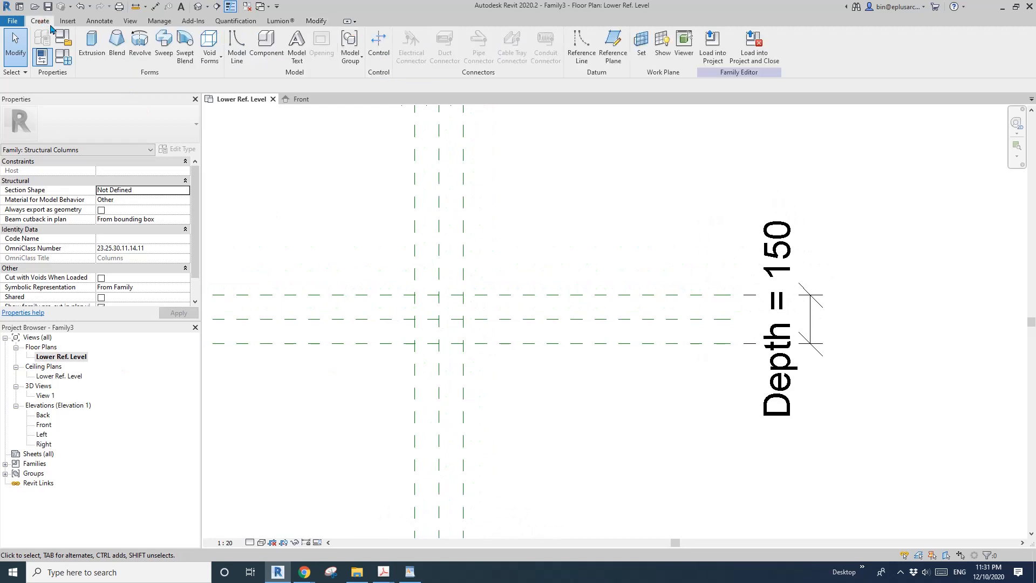
{"action": "left_click", "coordinate": [87, 44]}
{"action": "left_click", "coordinate": [405, 35]}
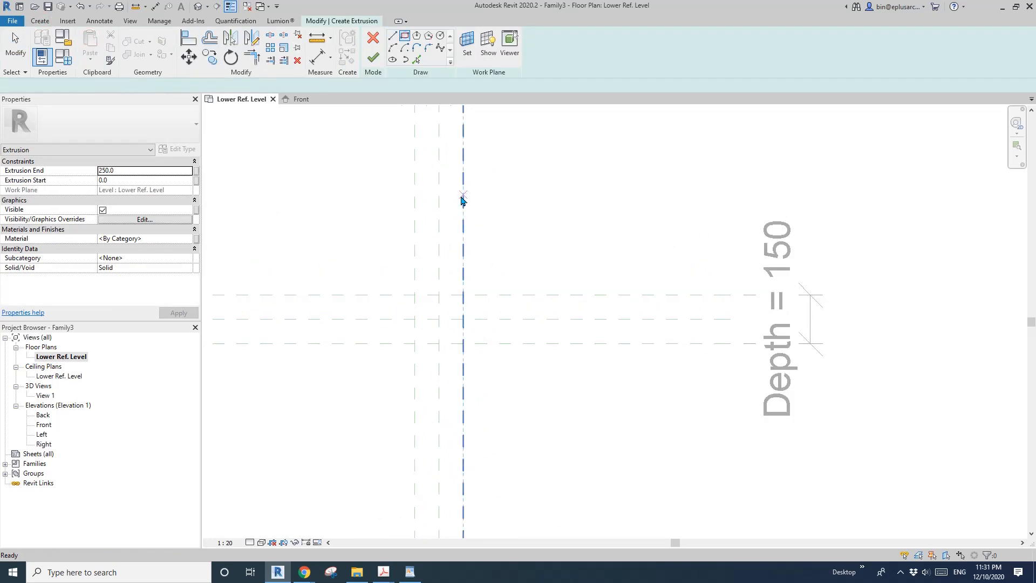
{"action": "left_click", "coordinate": [415, 296]}
{"action": "left_click", "coordinate": [463, 344]}
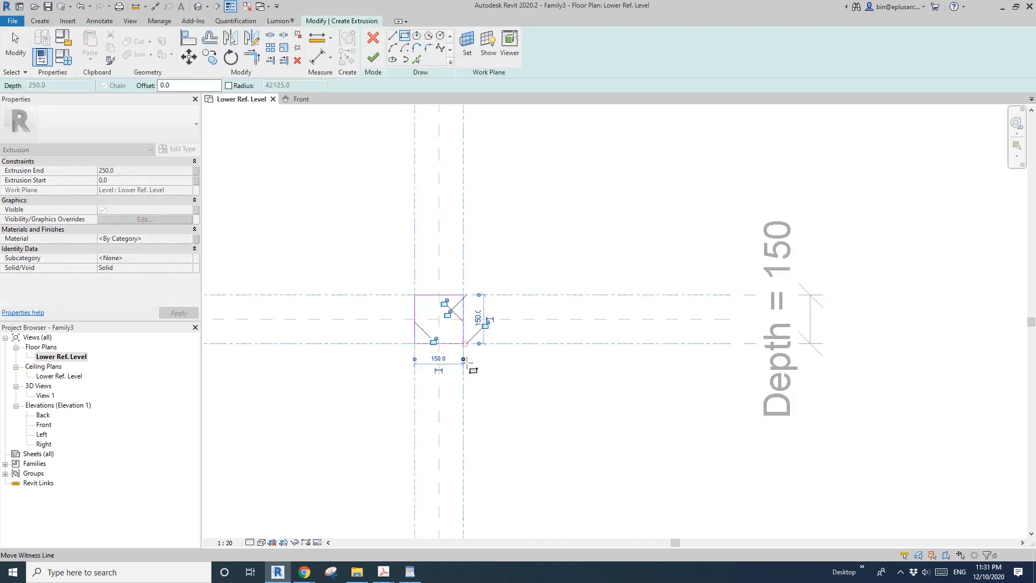
Lock the rectangle's edges to the surrounding reference planes and finish the extrusion
{"action": "left_click", "coordinate": [435, 341]}
{"action": "left_click", "coordinate": [487, 327]}
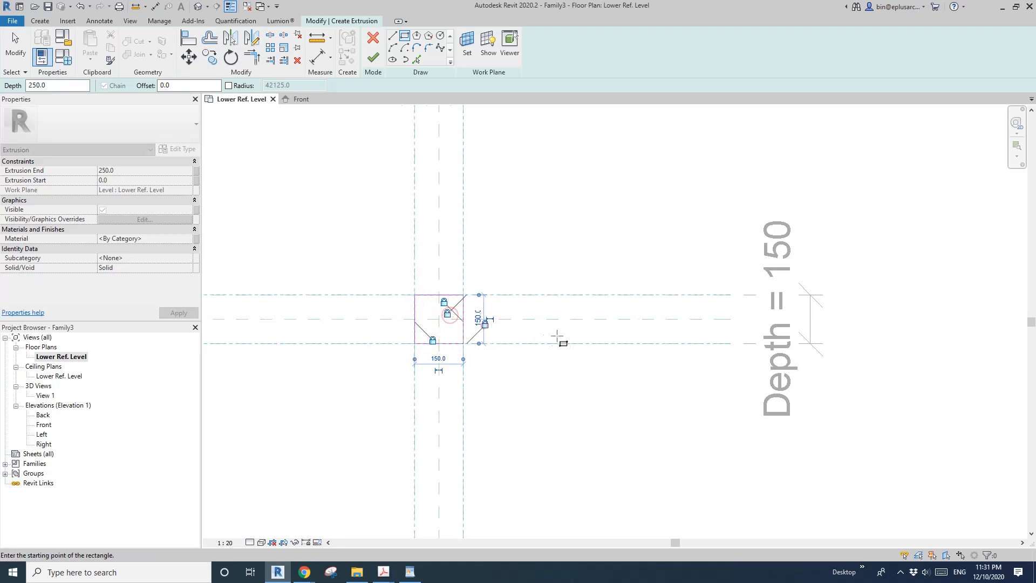
{"action": "scroll", "coordinate": [458, 303], "scroll_direction": "up", "scroll_amount": 2}
{"action": "left_click", "coordinate": [376, 61]}
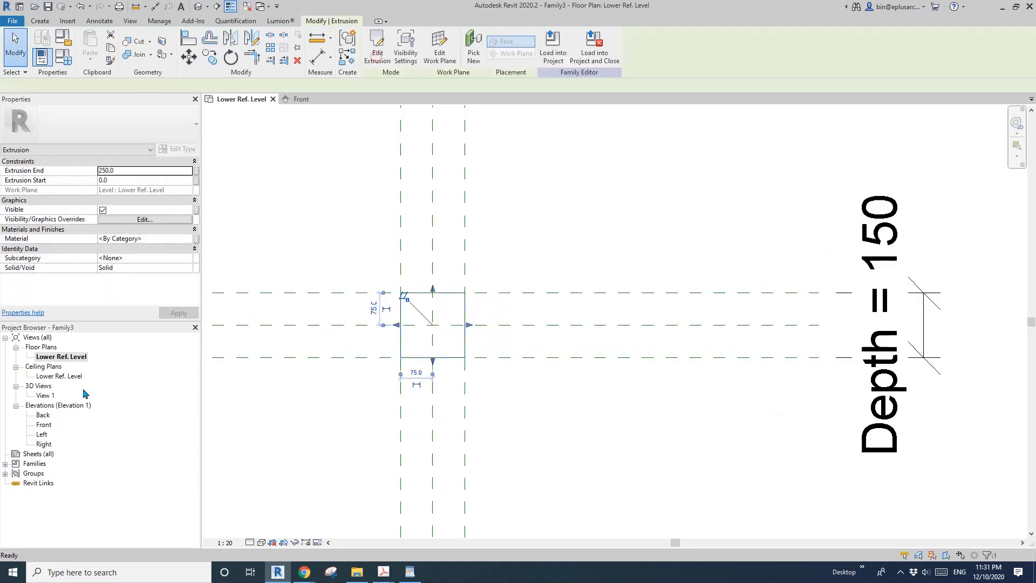
In the Front elevation, stretch the top of the column extrusion up to the Upper Ref Level
{"action": "double_click", "coordinate": [44, 425]}
{"action": "scroll", "coordinate": [478, 345], "scroll_direction": "up", "scroll_amount": 1}
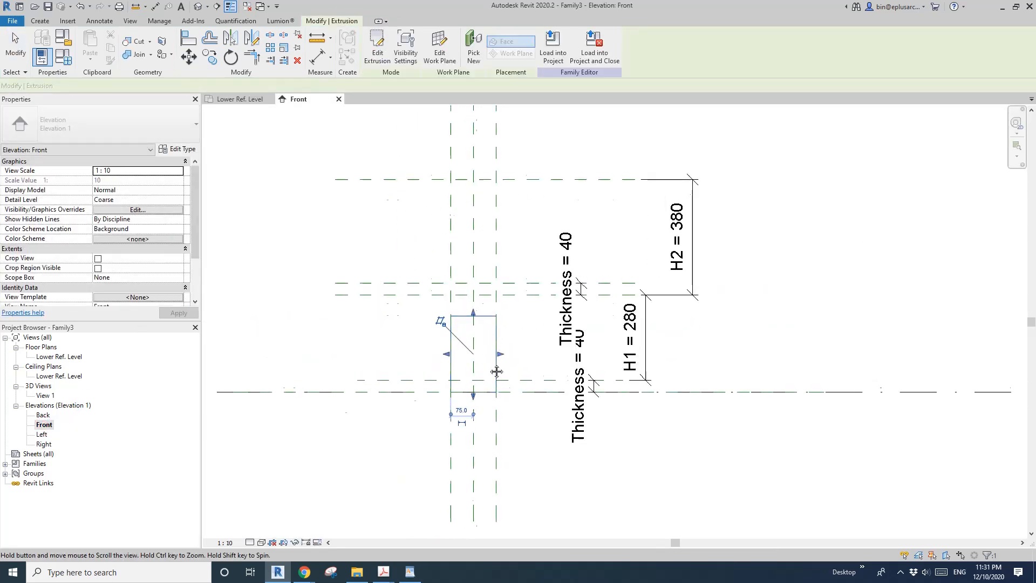
{"action": "left_click_drag", "start_coordinate": [492, 217], "coordinate": [512, 159]}
{"action": "scroll", "coordinate": [529, 189], "scroll_direction": "down", "scroll_amount": 3}
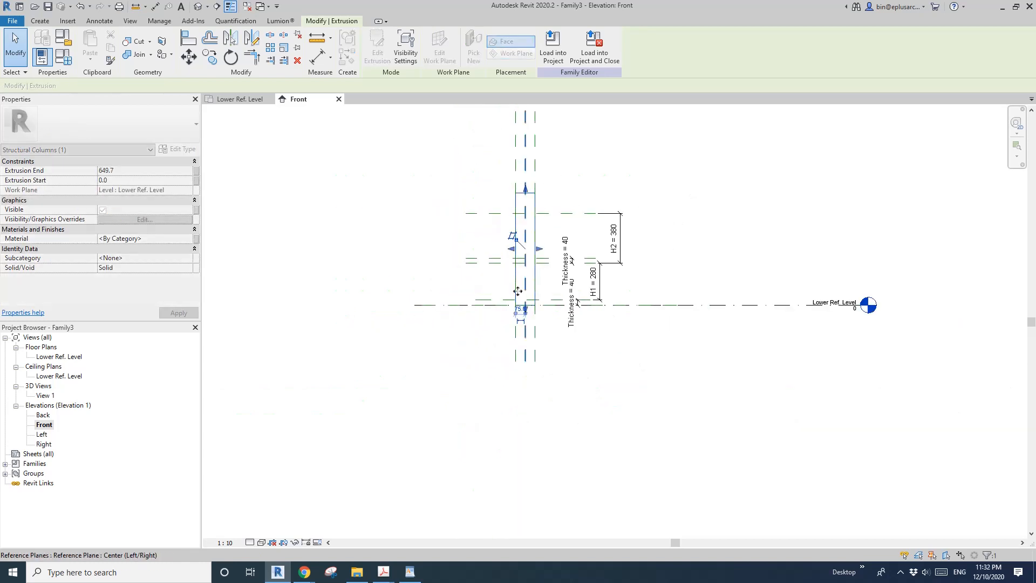
{"action": "middle_click_drag", "start_coordinate": [532, 196], "coordinate": [506, 413]}
{"action": "scroll", "coordinate": [506, 414], "scroll_direction": "down", "scroll_amount": 1}
{"action": "scroll", "coordinate": [506, 413], "scroll_direction": "down", "scroll_amount": 1}
{"action": "left_click_drag", "start_coordinate": [500, 406], "coordinate": [560, 203]}
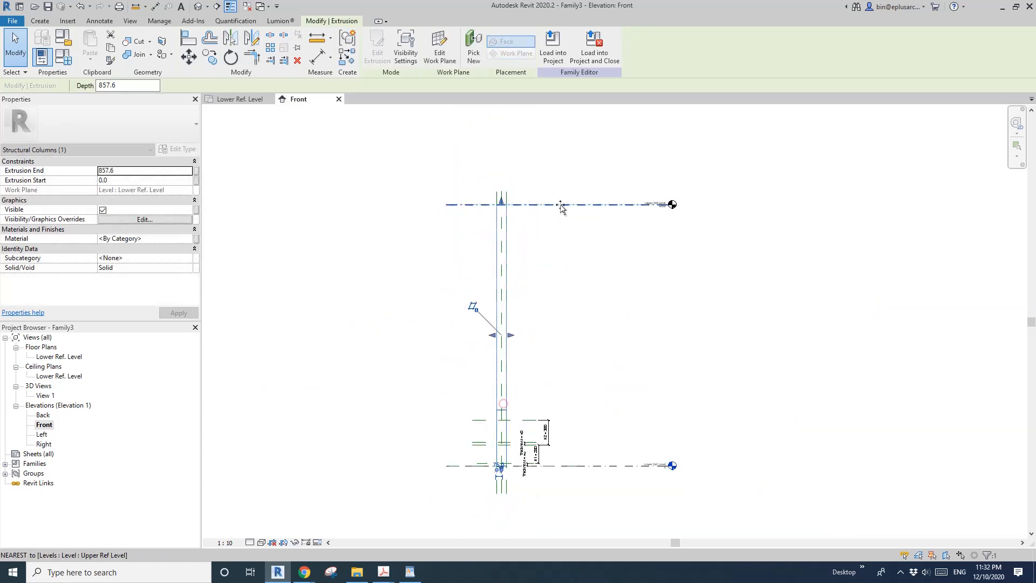
{"action": "scroll", "coordinate": [475, 440], "scroll_direction": "up", "scroll_amount": 5}
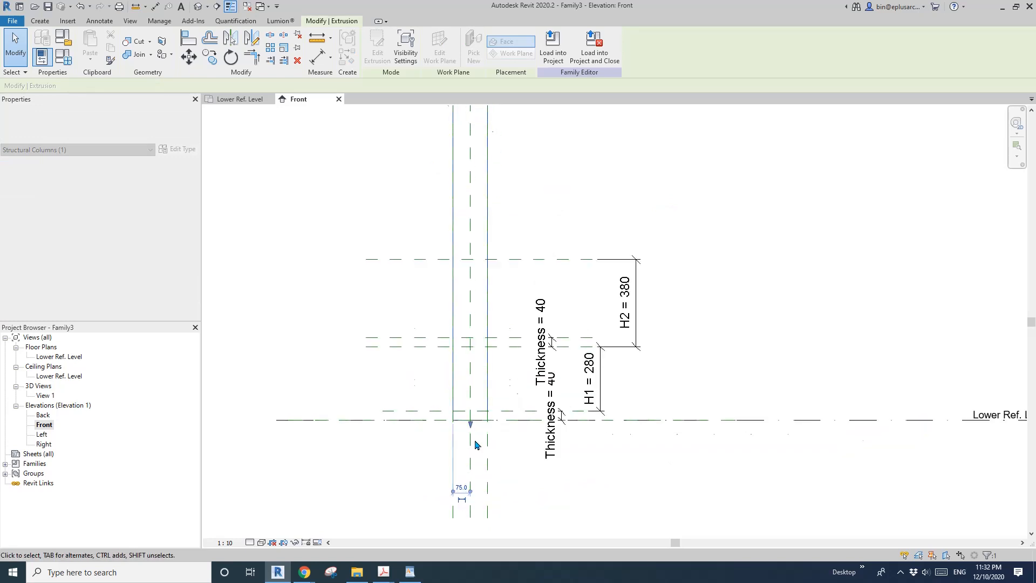
Raise the bottom of the column extrusion to the reference plane 40 mm above H1 and lock it there
{"action": "left_click", "coordinate": [470, 429]}
{"action": "left_click_drag", "start_coordinate": [480, 301], "coordinate": [479, 292]}
{"action": "scroll", "coordinate": [475, 317], "scroll_direction": "down", "scroll_amount": 1}
{"action": "left_click", "coordinate": [474, 318]}
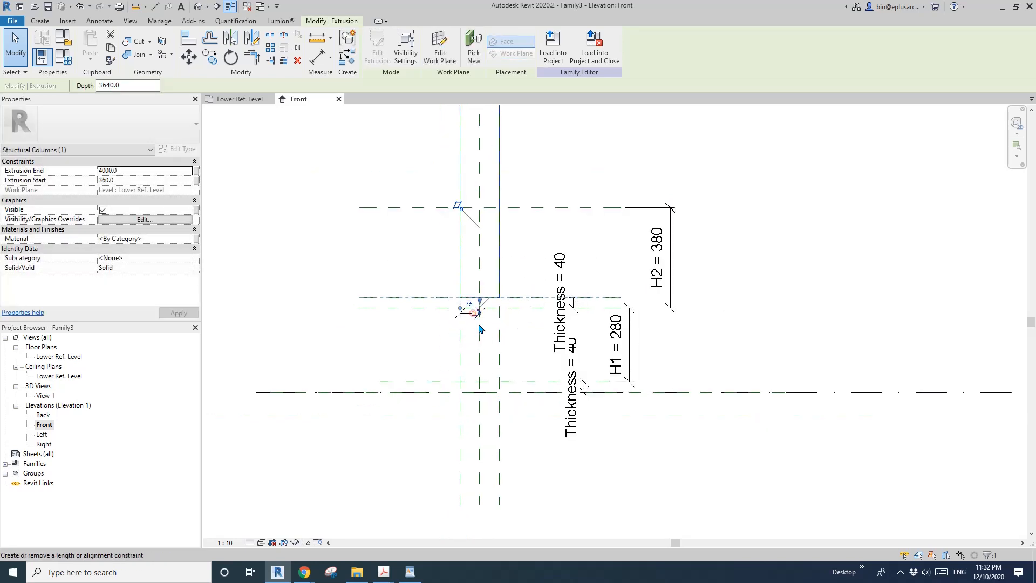
{"action": "scroll", "coordinate": [479, 316], "scroll_direction": "up", "scroll_amount": 2}
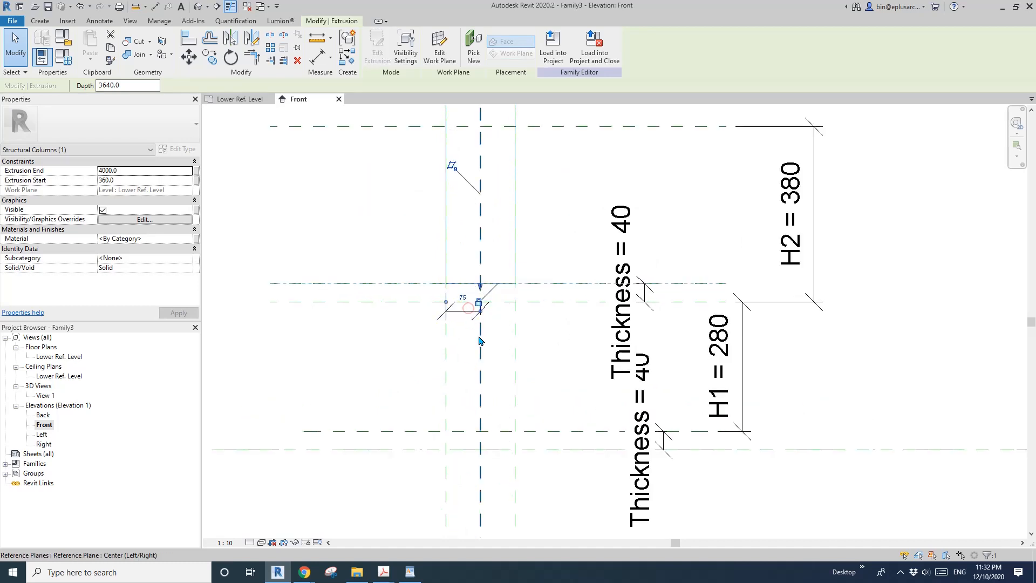
{"action": "key", "text": "Escape"}
{"action": "scroll", "coordinate": [478, 330], "scroll_direction": "down", "scroll_amount": 2}
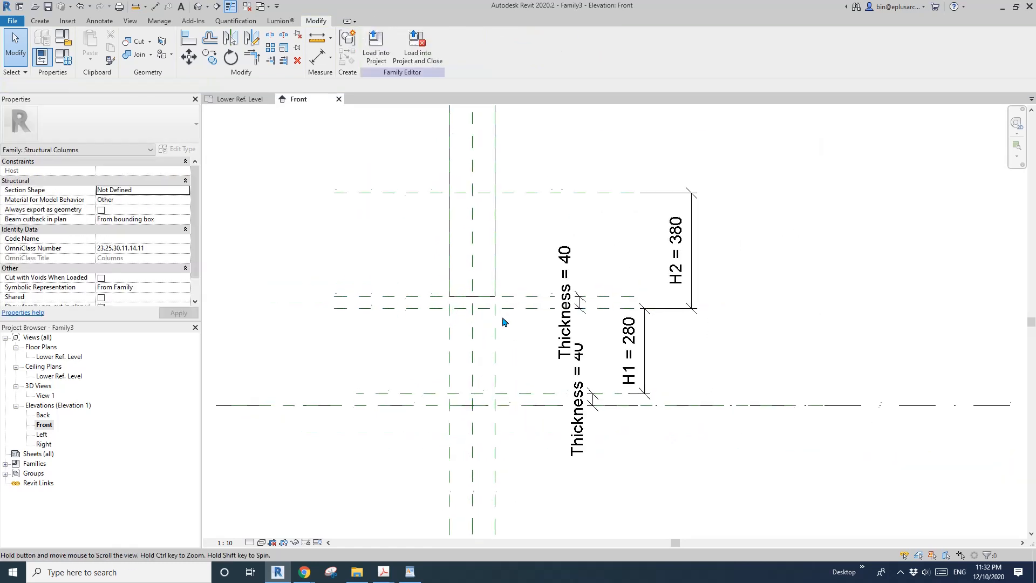
In the 3D view, associate the column extrusion's material with the Structural Material family parameter
{"action": "left_click", "coordinate": [198, 7]}
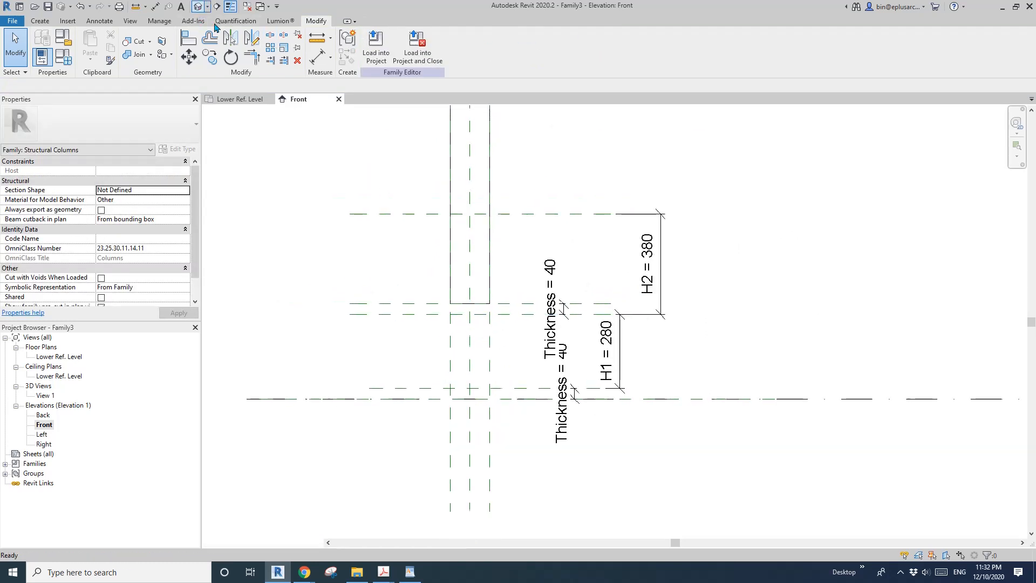
{"action": "left_click", "coordinate": [593, 291]}
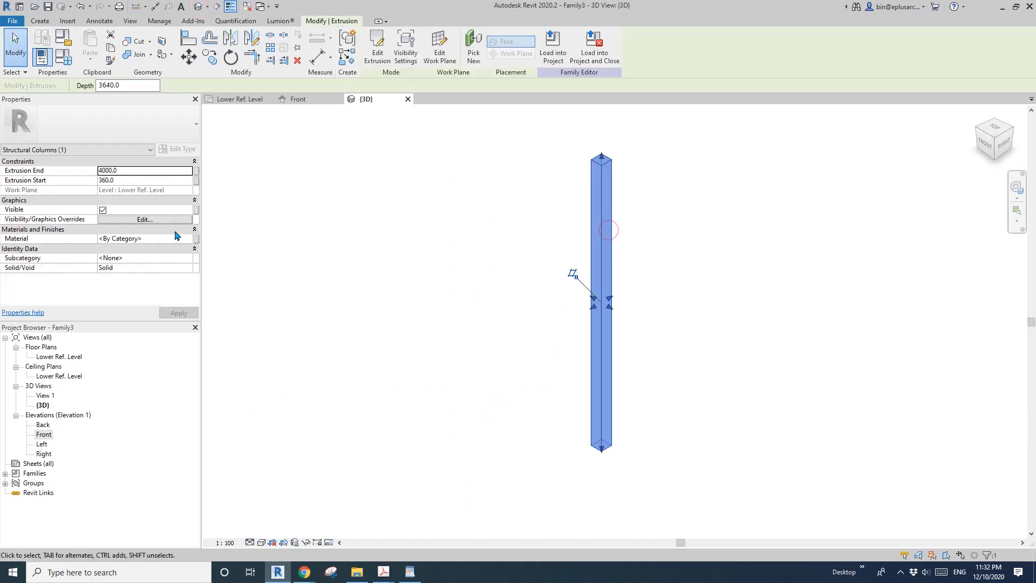
{"action": "left_click", "coordinate": [197, 239]}
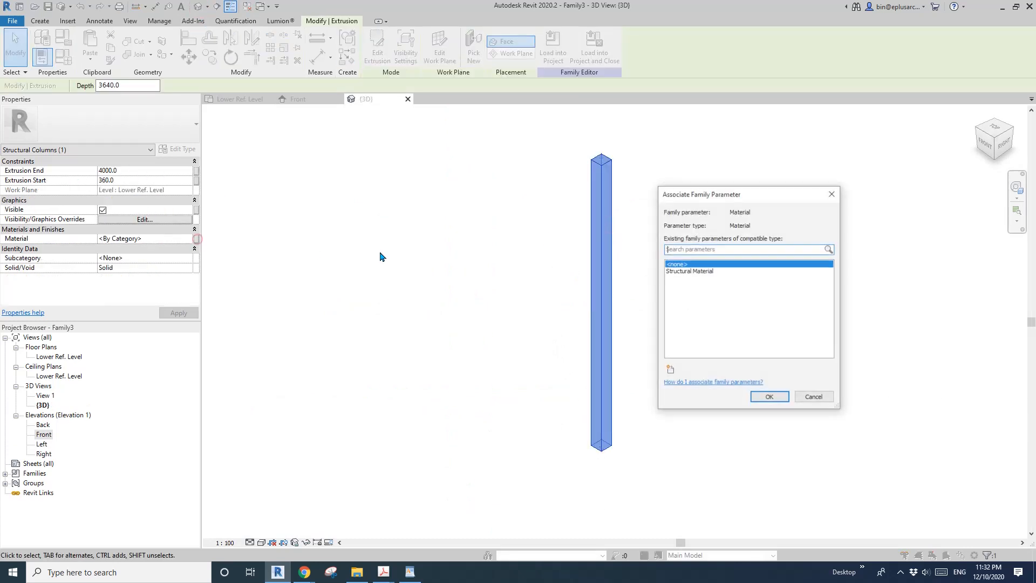
{"action": "left_click", "coordinate": [697, 272]}
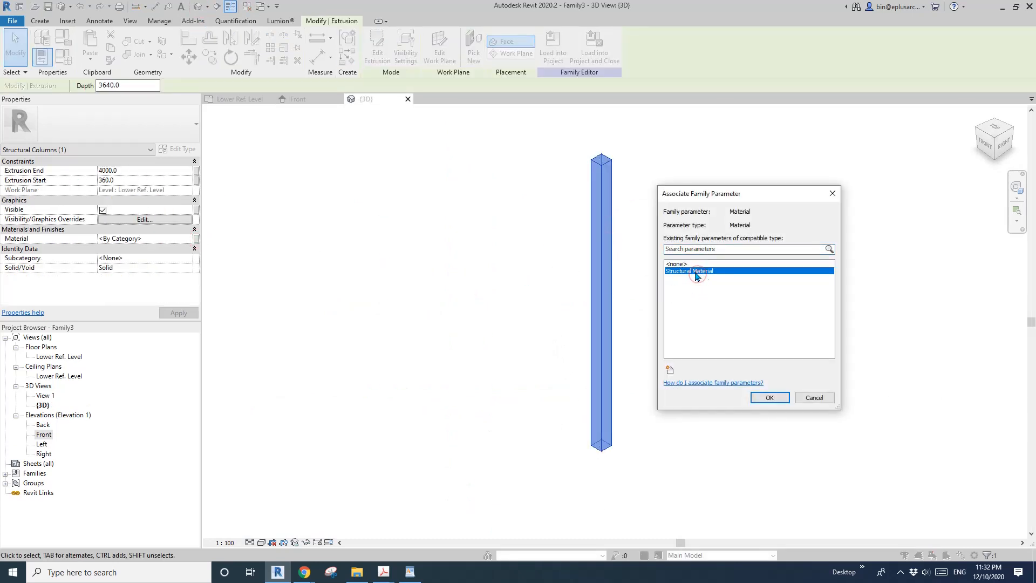
{"action": "left_click", "coordinate": [770, 398]}
{"action": "key", "text": "Escape"}
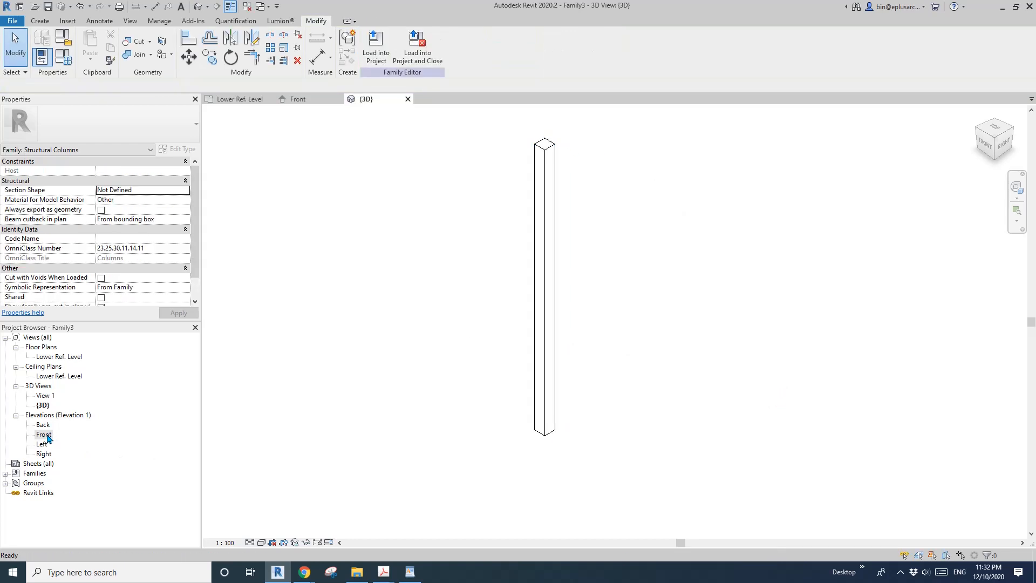
In the Front elevation, draw vertical reference planes about 46 mm and 60 mm outside the column's two sides, from below its base to above H2
{"action": "double_click", "coordinate": [44, 435]}
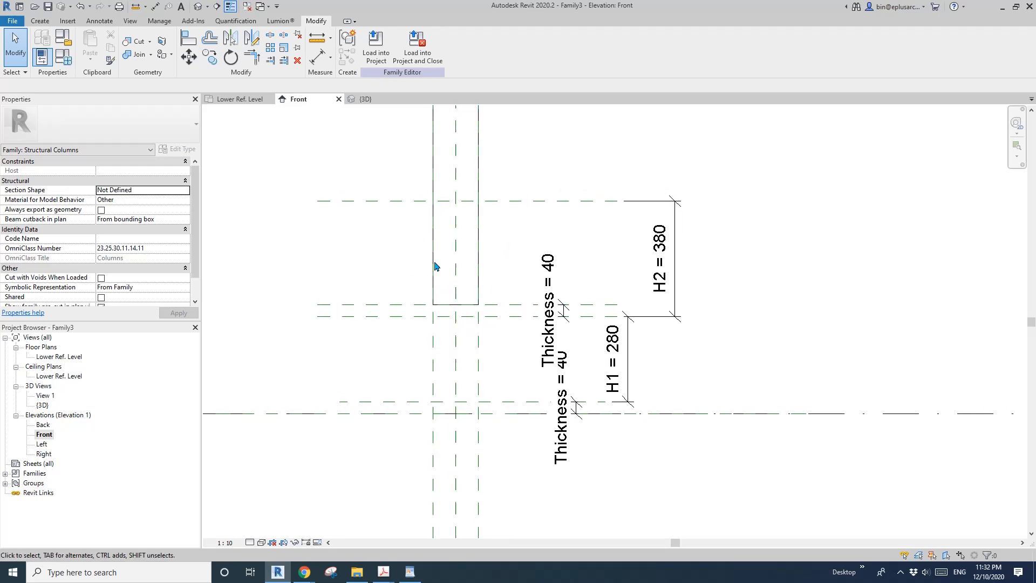
{"action": "scroll", "coordinate": [436, 266], "scroll_direction": "up", "scroll_amount": 2}
{"action": "key", "text": "r"}
{"action": "key", "text": "p"}
{"action": "left_click", "coordinate": [414, 362]}
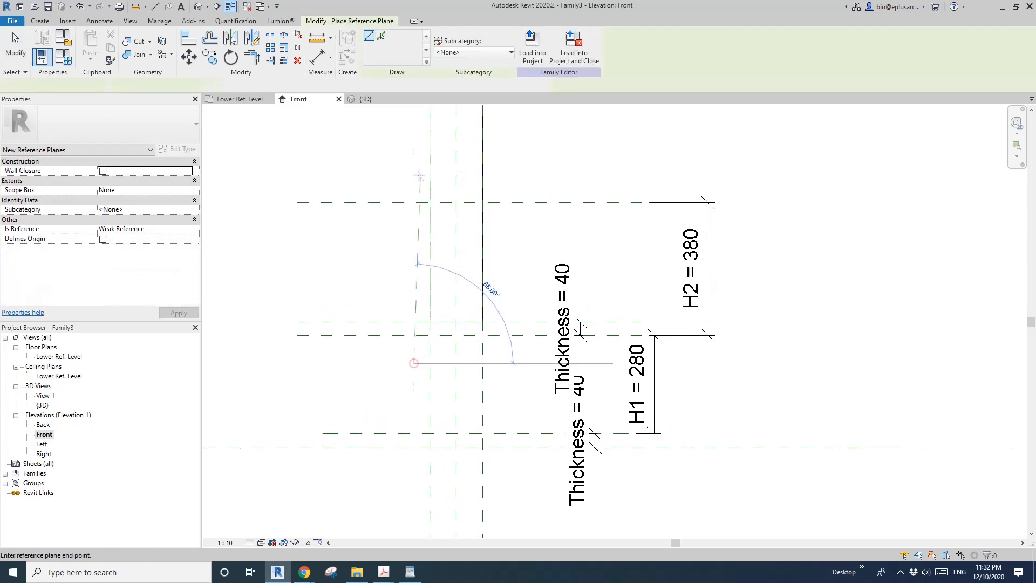
{"action": "left_click", "coordinate": [414, 174]}
{"action": "left_click", "coordinate": [503, 362]}
{"action": "left_click", "coordinate": [502, 179]}
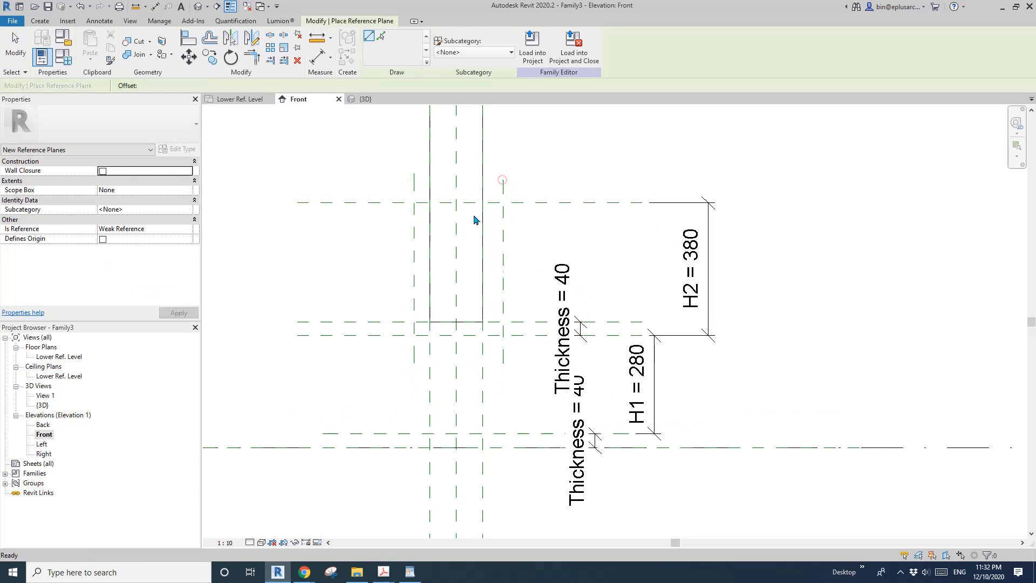
Add aligned dimensions between each column side plane and the new vertical plane outside it
{"action": "key", "text": "Escape"}
{"action": "key", "text": "d"}
{"action": "key", "text": "i"}
{"action": "left_click", "coordinate": [433, 353]}
{"action": "left_click", "coordinate": [416, 351]}
{"action": "left_click", "coordinate": [370, 361]}
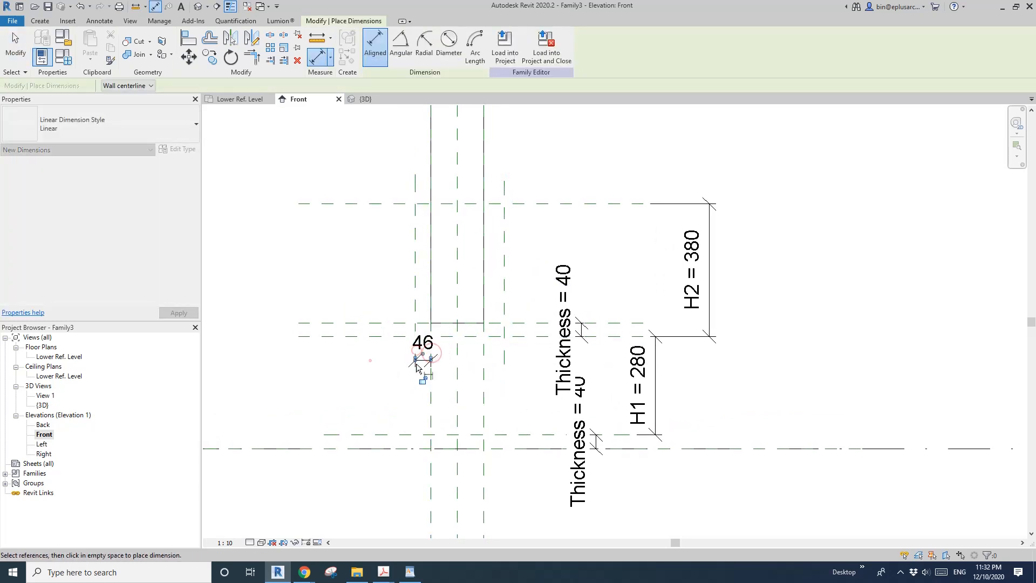
{"action": "left_click", "coordinate": [485, 356]}
{"action": "left_click", "coordinate": [504, 357]}
{"action": "left_click", "coordinate": [521, 359]}
{"action": "key", "text": "Escape"}
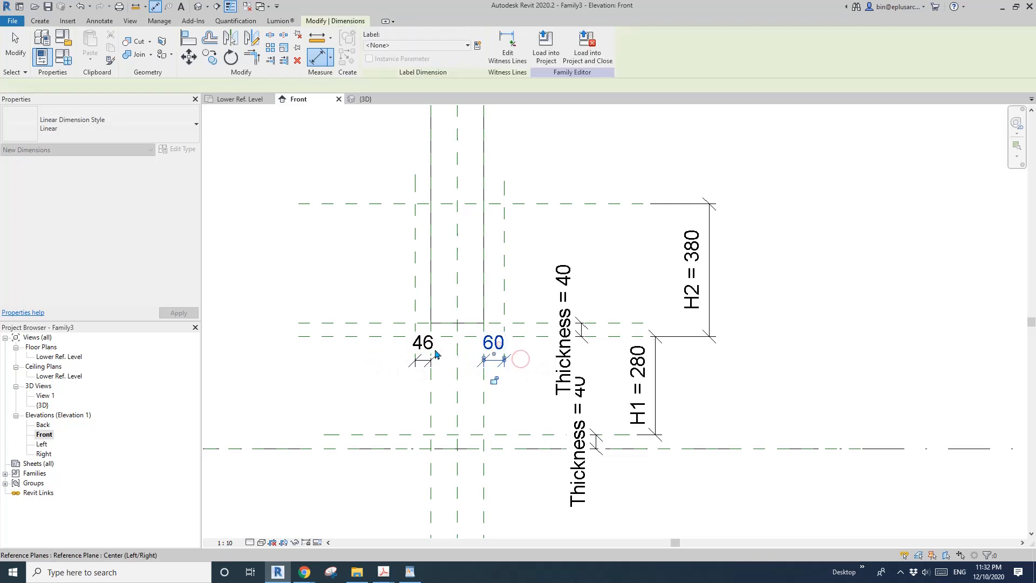
Label both new horizontal dimensions with the existing Thickness parameter
{"action": "left_click", "coordinate": [436, 354], "text": "ctrl"}
{"action": "left_click", "coordinate": [432, 45]}
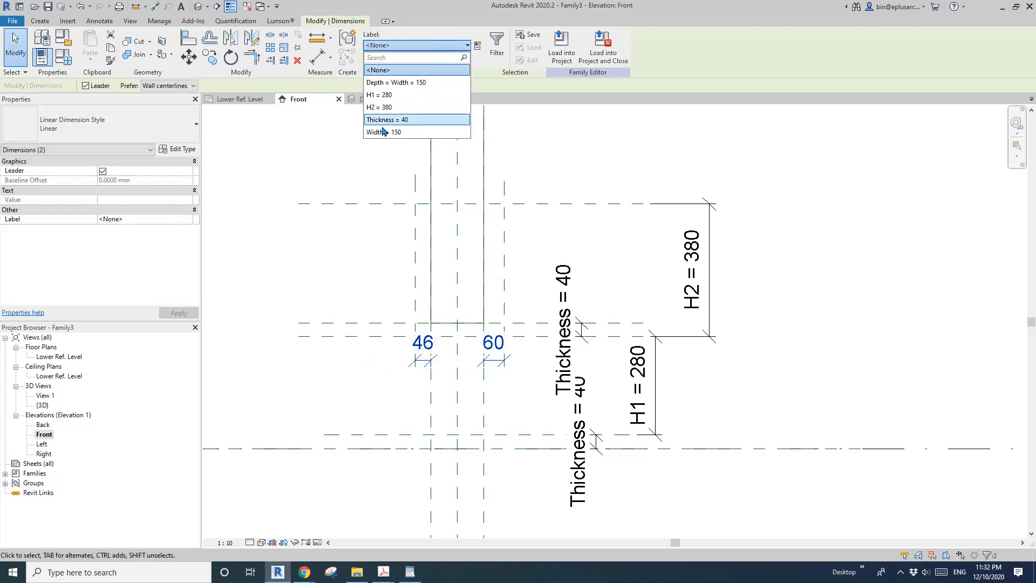
{"action": "left_click", "coordinate": [399, 120]}
{"action": "left_click", "coordinate": [591, 204]}
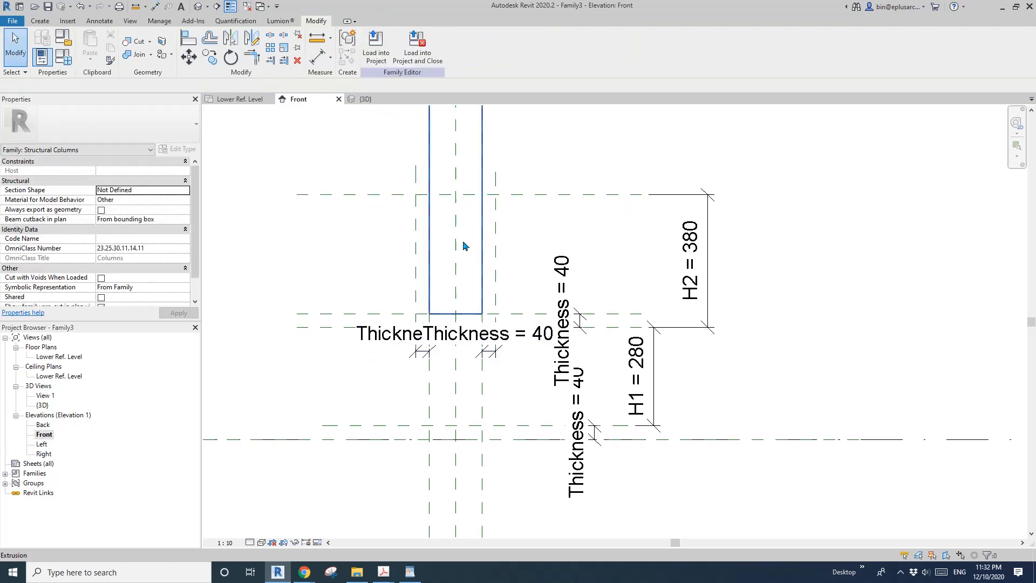
Move the two horizontal Thickness dimensions lower, farther below the column's bottom edge
{"action": "left_click_drag", "start_coordinate": [475, 332], "coordinate": [471, 361]}
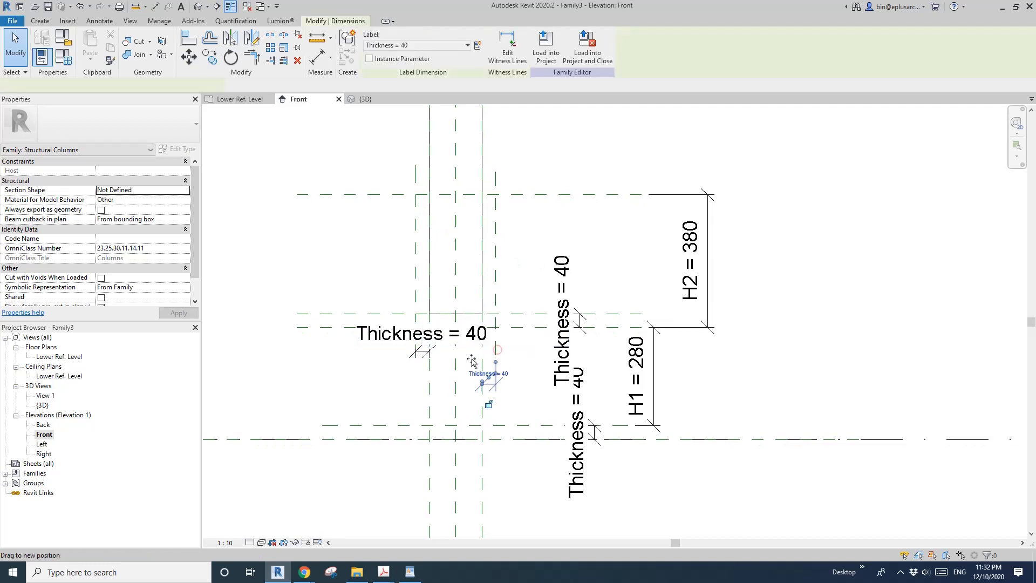
{"action": "left_click_drag", "start_coordinate": [402, 336], "coordinate": [403, 368]}
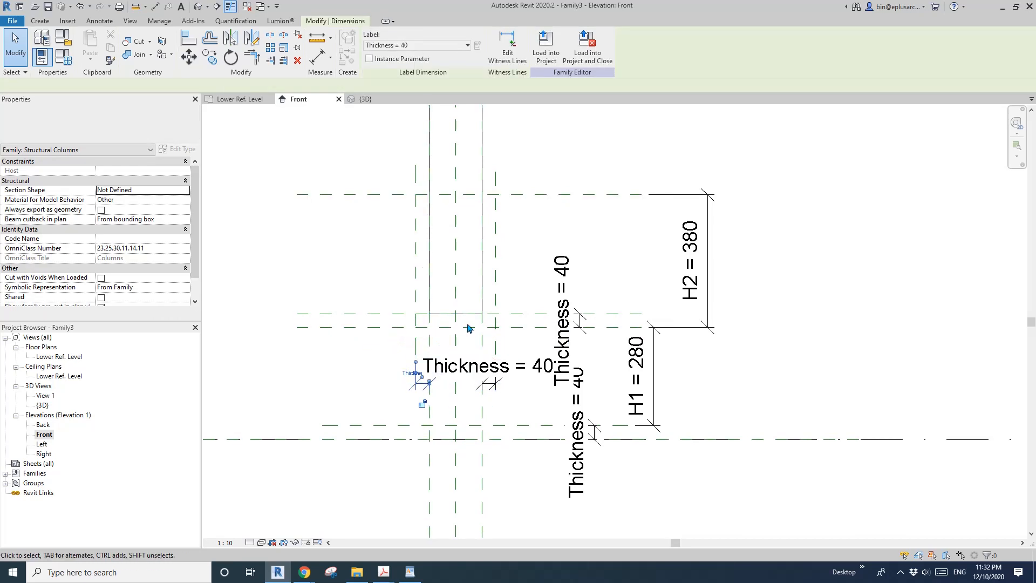
{"action": "left_click", "coordinate": [517, 211]}
{"action": "middle_click_drag", "start_coordinate": [517, 209], "coordinate": [532, 204]}
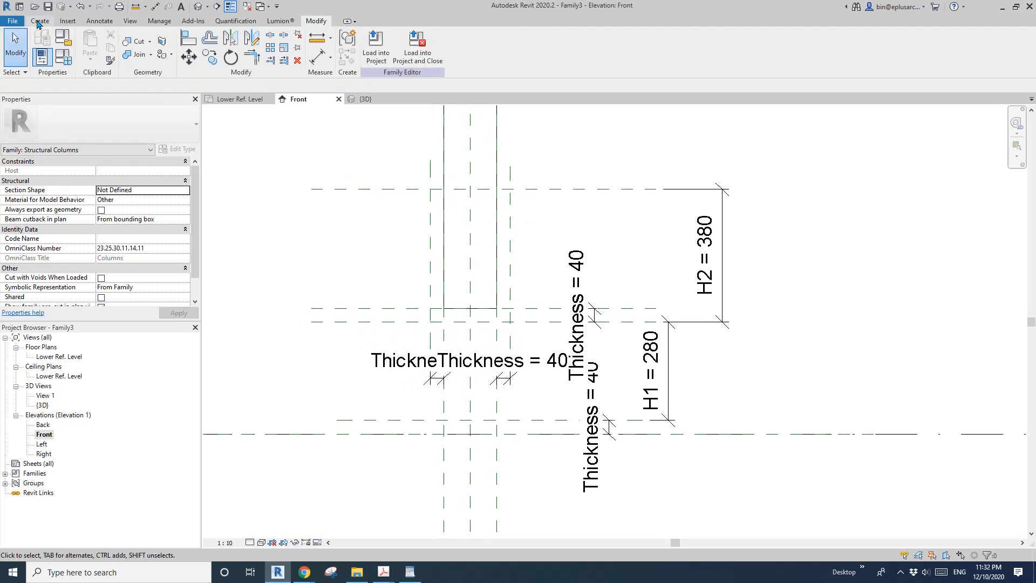
Start an extrusion in the Front elevation and pick locked sketch lines on the four vertical side planes, both planes at the column's bottom and the H2 plane
{"action": "left_click", "coordinate": [39, 21]}
{"action": "left_click", "coordinate": [88, 46]}
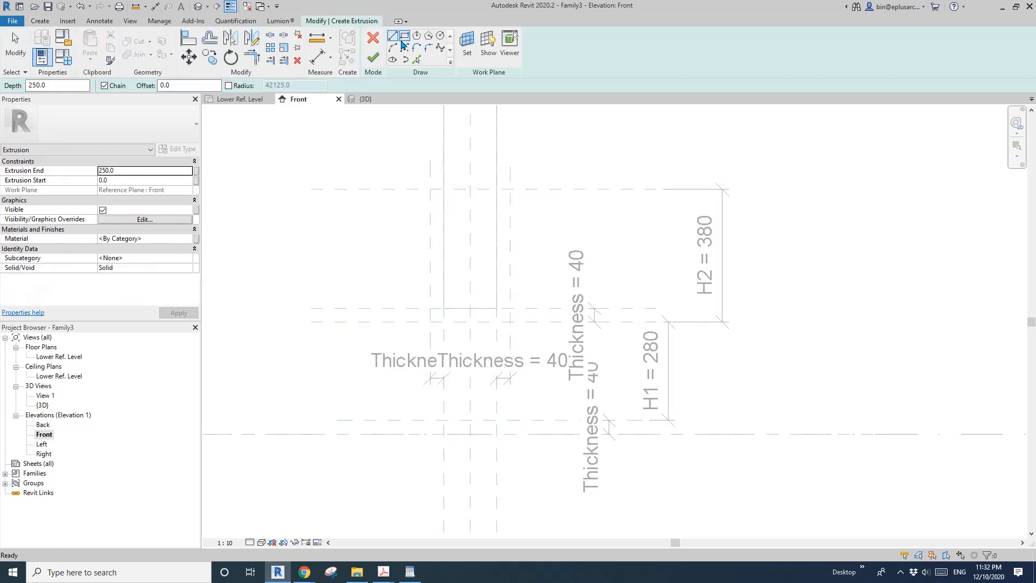
{"action": "left_click", "coordinate": [416, 59]}
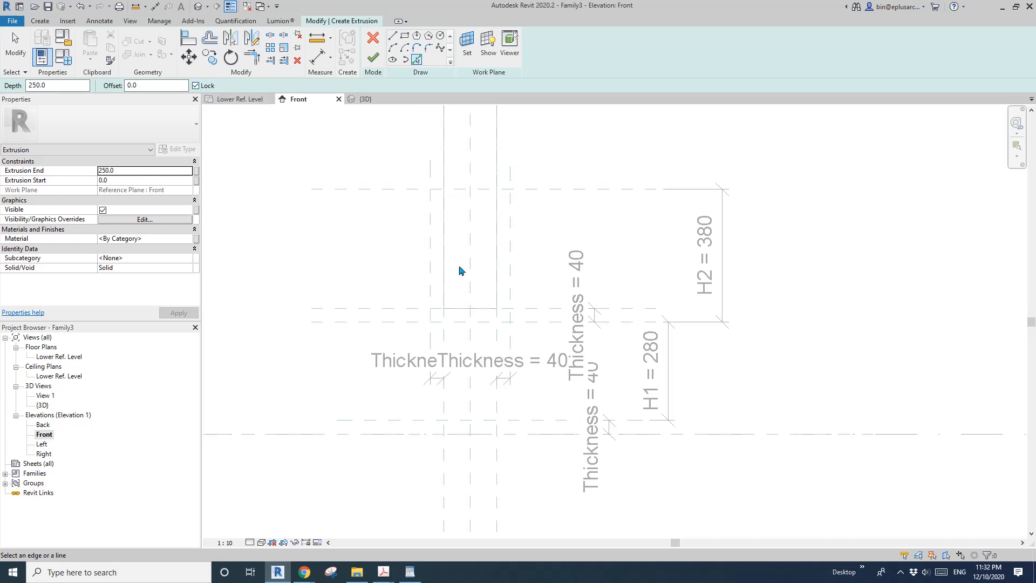
{"action": "left_click", "coordinate": [432, 343]}
{"action": "left_click", "coordinate": [446, 343]}
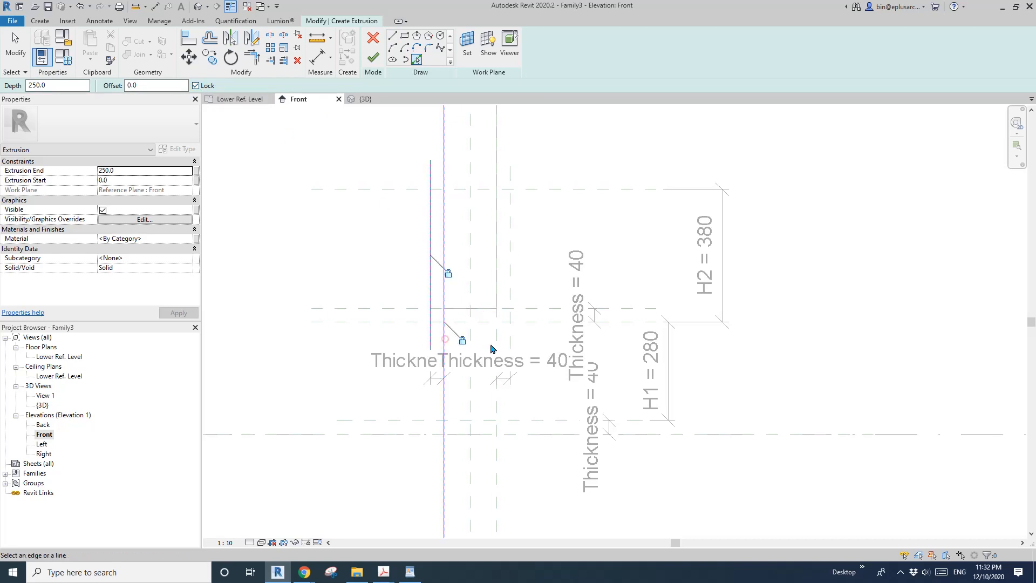
{"action": "left_click", "coordinate": [499, 342]}
{"action": "left_click", "coordinate": [511, 334]}
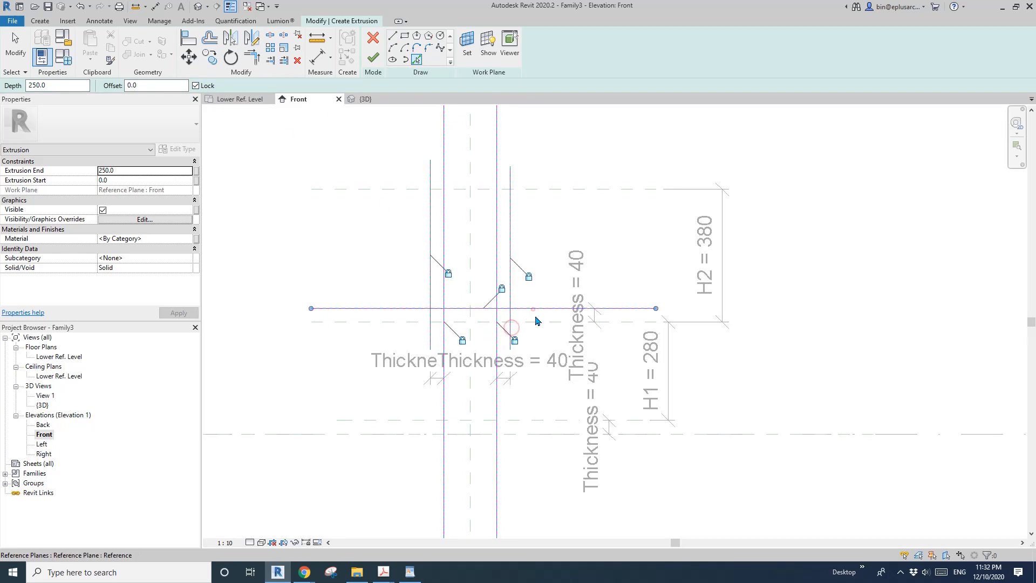
{"action": "left_click", "coordinate": [534, 325]}
{"action": "left_click", "coordinate": [550, 191]}
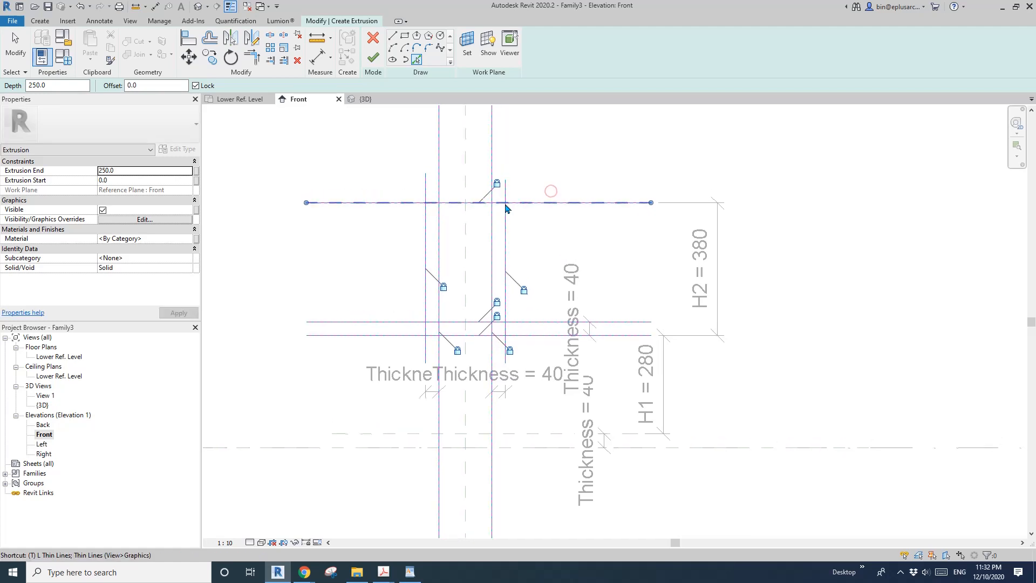
Trim the sketch lines at the right leg's two top corners and its outer bottom corner
{"action": "key", "text": "Escape"}
{"action": "scroll", "coordinate": [513, 151], "scroll_direction": "up", "scroll_amount": 2}
{"action": "left_click", "coordinate": [492, 215]}
{"action": "left_click", "coordinate": [502, 202]}
{"action": "left_click", "coordinate": [511, 212]}
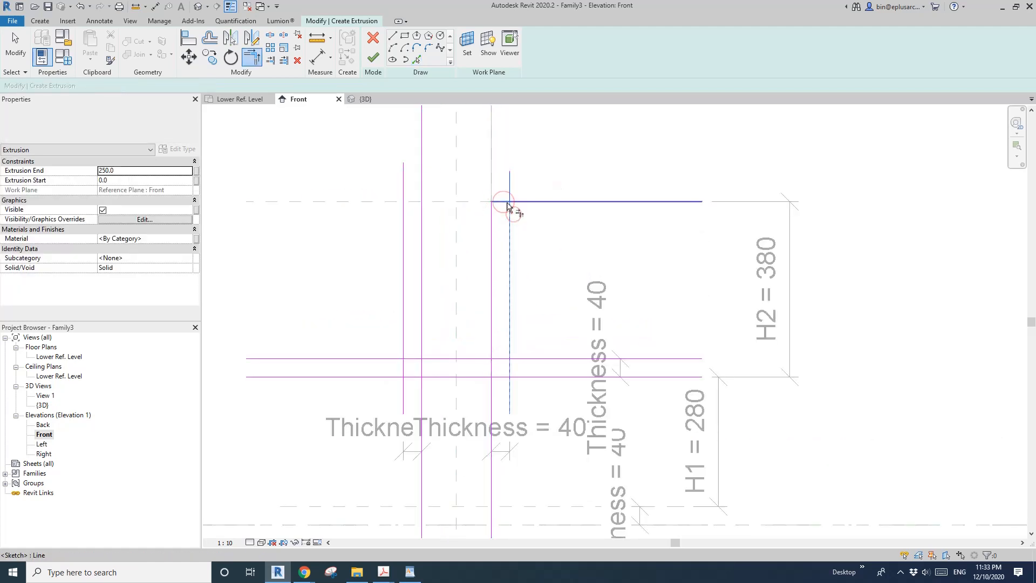
{"action": "left_click", "coordinate": [504, 201]}
{"action": "middle_click_drag", "start_coordinate": [556, 277], "coordinate": [552, 240]}
{"action": "left_click", "coordinate": [507, 318]}
{"action": "left_click", "coordinate": [492, 342]}
Trim the base profile's two inner bottom corners and its outer left bottom corner
{"action": "left_click", "coordinate": [488, 317]}
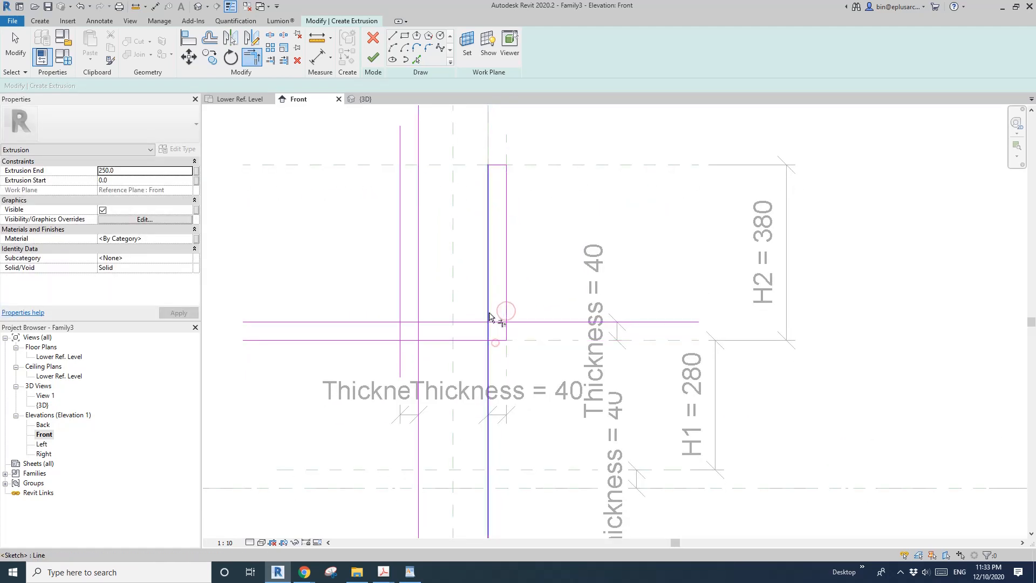
{"action": "left_click", "coordinate": [423, 322]}
{"action": "left_click", "coordinate": [423, 322]}
{"action": "left_click", "coordinate": [418, 308]}
{"action": "left_click", "coordinate": [400, 309]}
{"action": "left_click", "coordinate": [413, 341]}
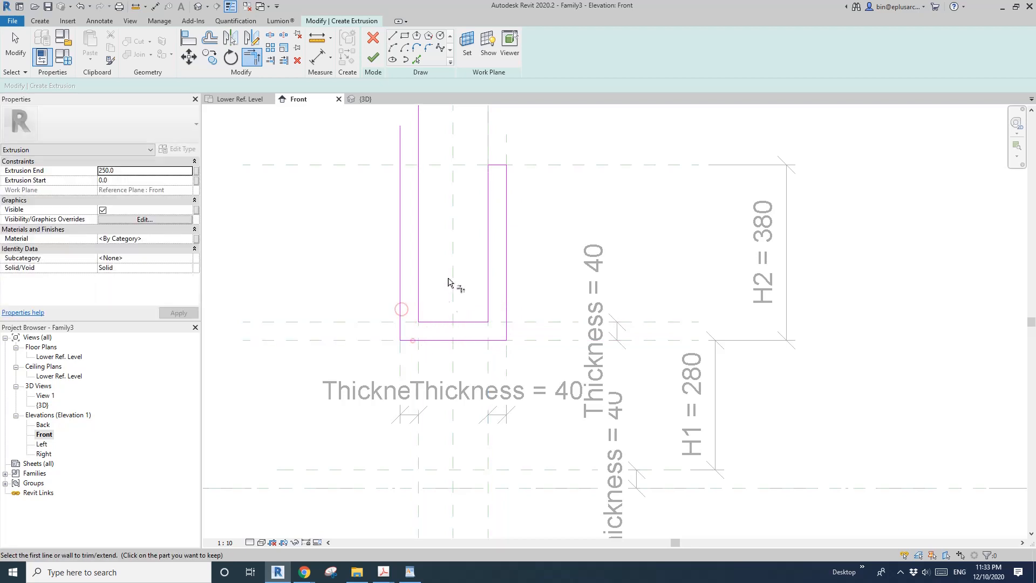
Add a sketch line on the H2 plane, trim it to cap the left leg, and finish the U-shaped base extrusion
{"action": "scroll", "coordinate": [452, 282], "scroll_direction": "down", "scroll_amount": 1}
{"action": "middle_click_drag", "start_coordinate": [452, 282], "coordinate": [451, 325]}
{"action": "left_click", "coordinate": [379, 226]}
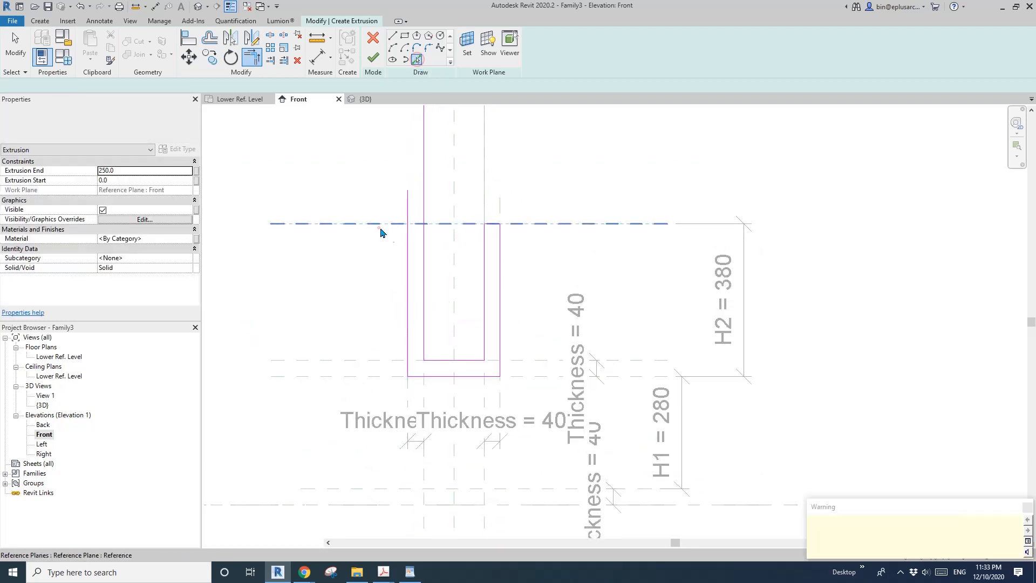
{"action": "key", "text": "t"}
{"action": "key", "text": "r"}
{"action": "left_click", "coordinate": [426, 235]}
{"action": "left_click", "coordinate": [417, 224]}
{"action": "left_click", "coordinate": [413, 224]}
{"action": "left_click", "coordinate": [406, 234]}
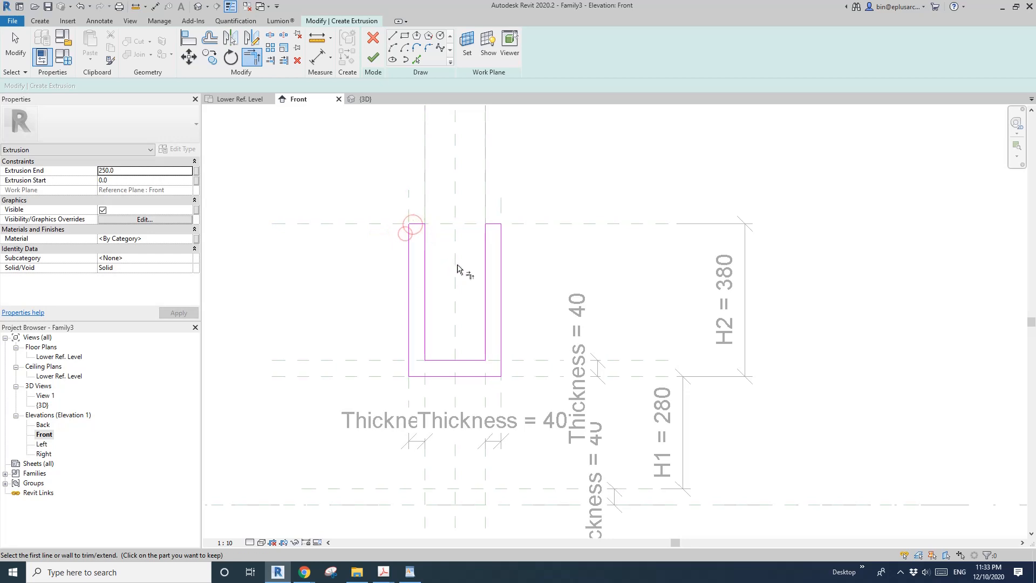
{"action": "scroll", "coordinate": [470, 248], "scroll_direction": "down", "scroll_amount": 1}
{"action": "key", "text": "Escape"}
{"action": "left_click", "coordinate": [373, 58]}
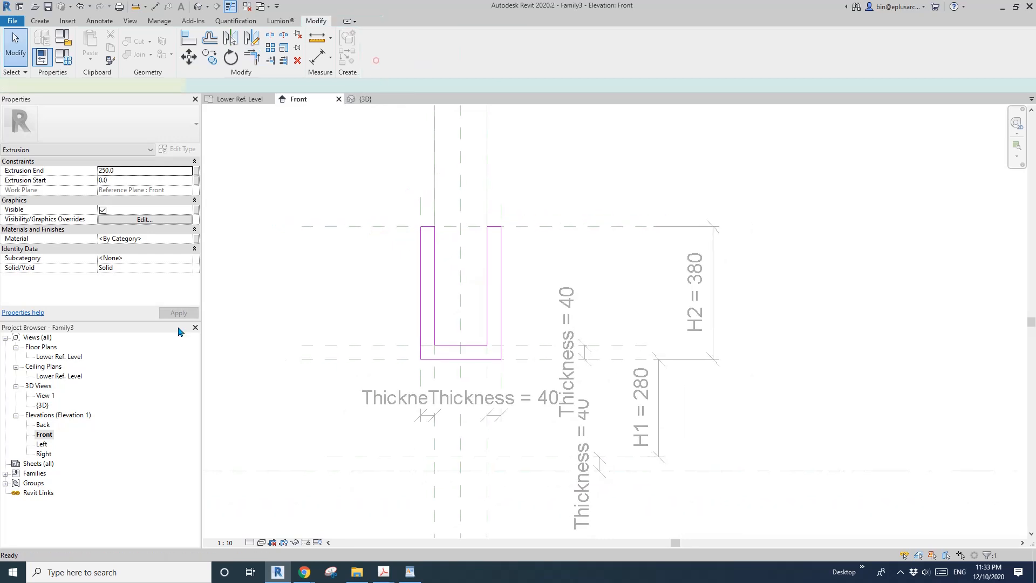
In the Lower Ref. Level plan, stretch the base extrusion to the column's back and front planes, lock its front face, and inspect it in 3D
{"action": "double_click", "coordinate": [45, 358]}
{"action": "left_click", "coordinate": [463, 416]}
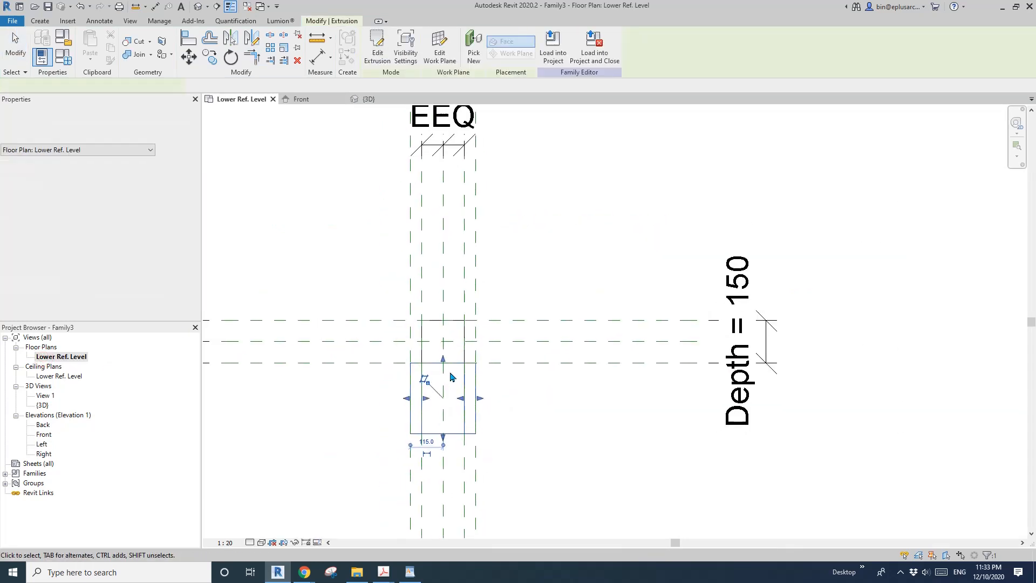
{"action": "left_click_drag", "start_coordinate": [441, 356], "coordinate": [518, 300]}
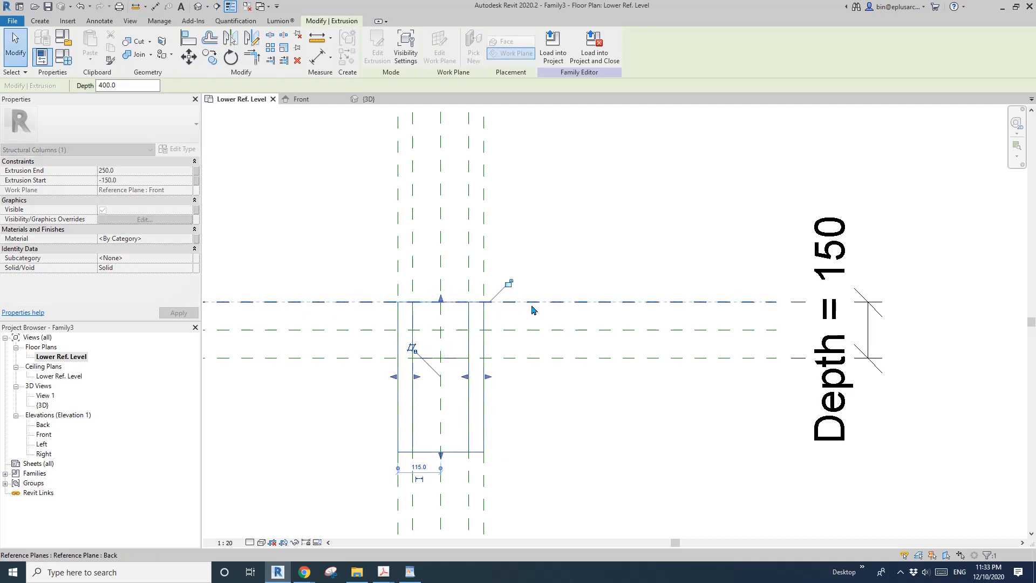
{"action": "left_click_drag", "start_coordinate": [441, 455], "coordinate": [528, 360]}
{"action": "left_click", "coordinate": [469, 377]}
{"action": "middle_click_drag", "start_coordinate": [407, 236], "coordinate": [411, 234]}
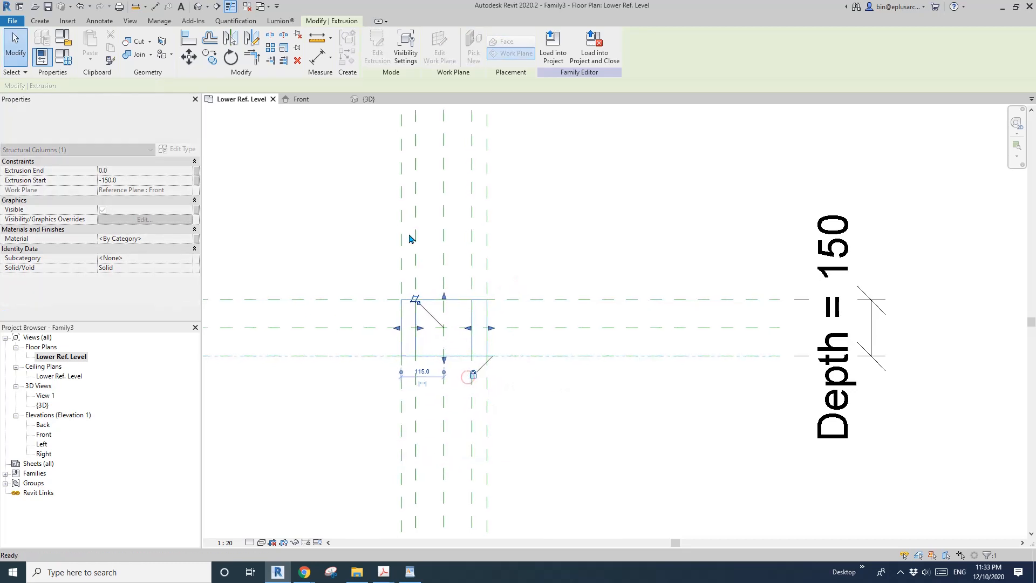
{"action": "left_click", "coordinate": [410, 234]}
{"action": "left_click", "coordinate": [198, 7]}
{"action": "scroll", "coordinate": [468, 225], "scroll_direction": "down", "scroll_amount": 1}
{"action": "scroll", "coordinate": [535, 392], "scroll_direction": "up", "scroll_amount": 2}
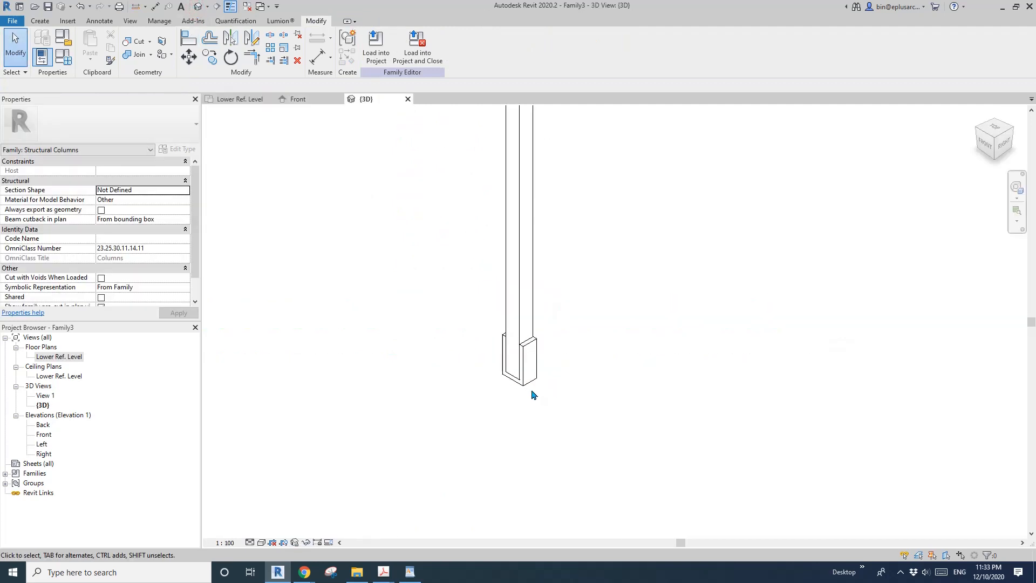
{"action": "middle_click_drag", "start_coordinate": [530, 390], "coordinate": [672, 358], "text": "shift"}
{"action": "middle_click_drag", "start_coordinate": [492, 385], "coordinate": [496, 330]}
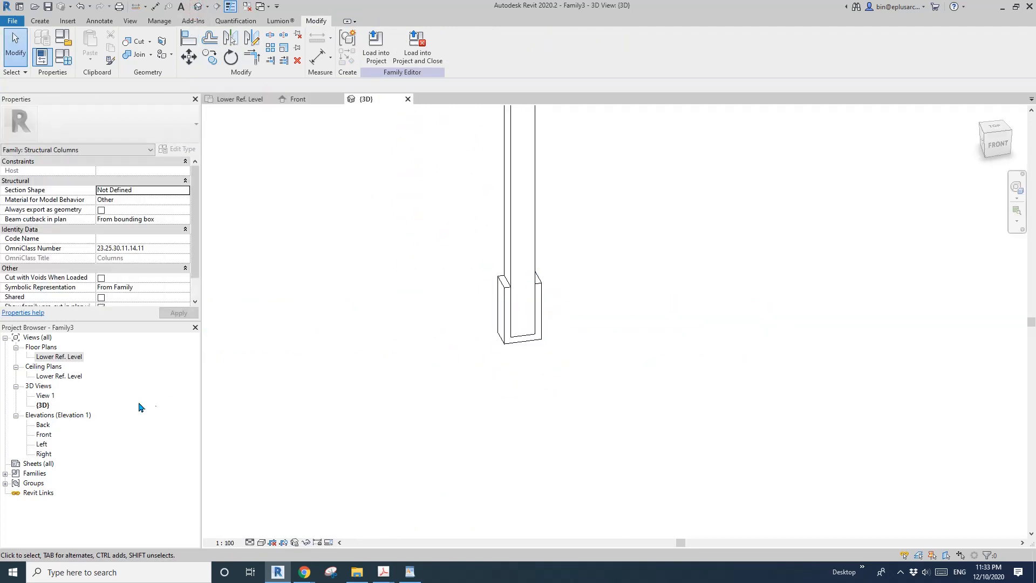
In the Lower Ref. Level plan, draw two horizontal reference planes inside the column, about 25 mm on either side of its centre
{"action": "double_click", "coordinate": [49, 358]}
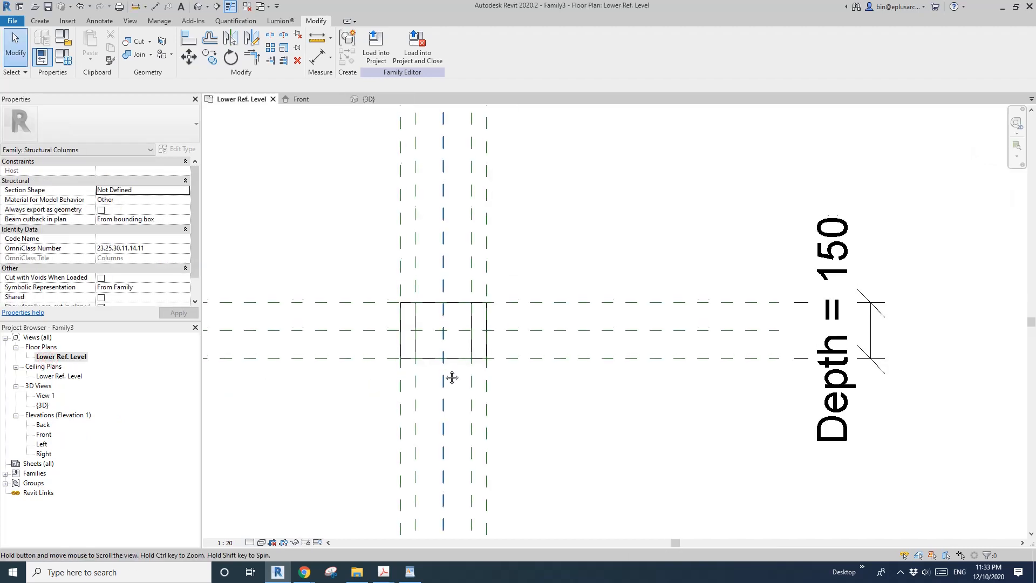
{"action": "scroll", "coordinate": [443, 358], "scroll_direction": "up", "scroll_amount": 2}
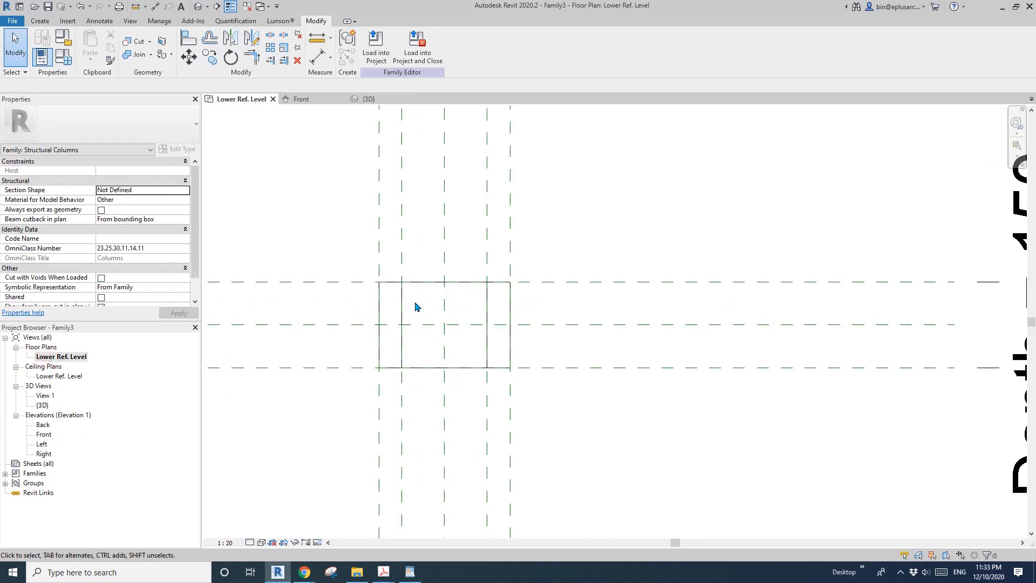
{"action": "key", "text": "r"}
{"action": "key", "text": "p"}
{"action": "scroll", "coordinate": [459, 305], "scroll_direction": "up", "scroll_amount": 1}
{"action": "left_click", "coordinate": [527, 317]}
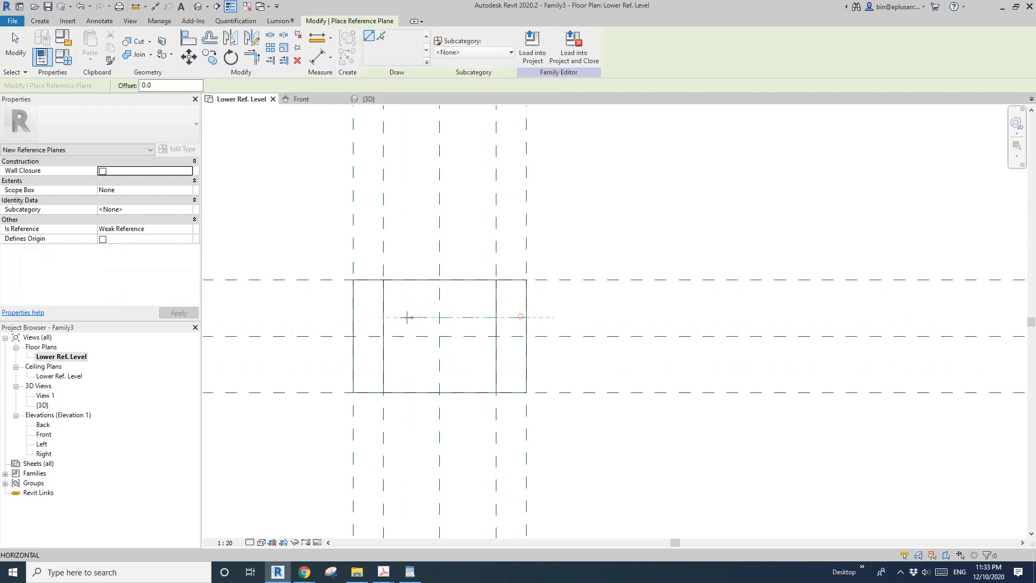
{"action": "left_click", "coordinate": [365, 318]}
{"action": "left_click", "coordinate": [513, 358]}
{"action": "left_click", "coordinate": [378, 357]}
{"action": "left_click", "coordinate": [415, 382]}
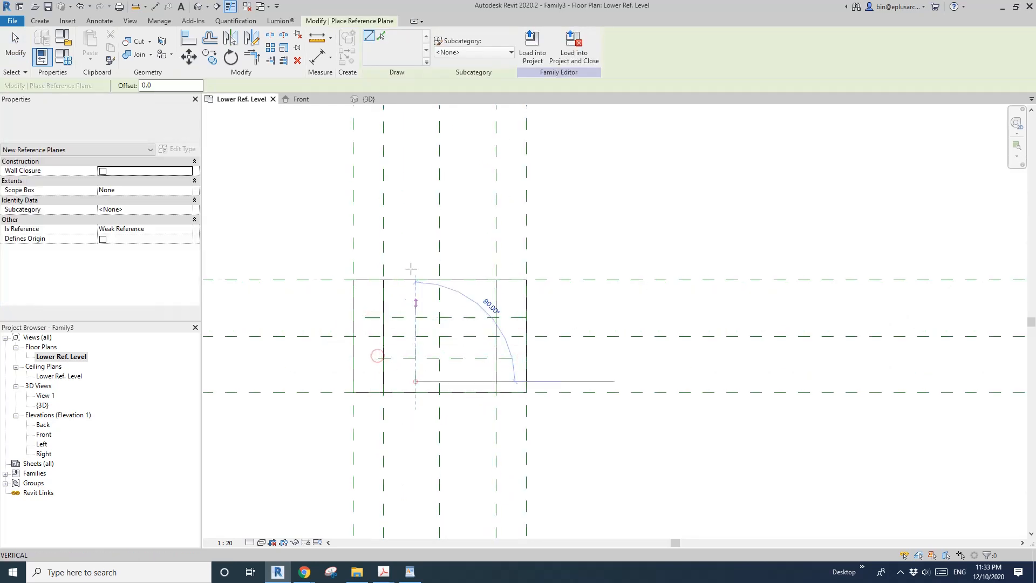
{"action": "left_click", "coordinate": [411, 253]}
{"action": "key", "text": "Escape"}
{"action": "key", "text": "Escape"}
{"action": "left_click", "coordinate": [414, 346]}
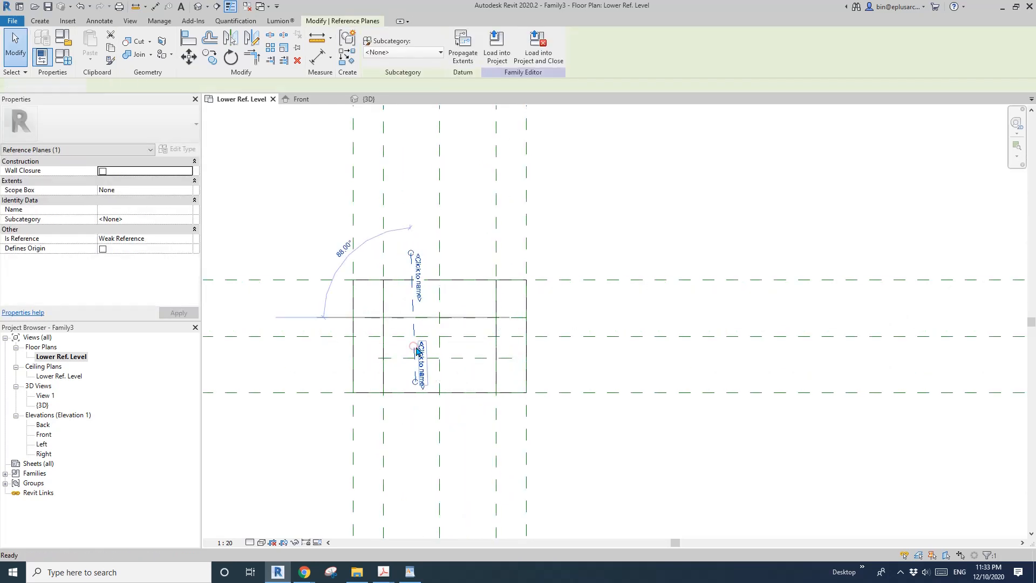
{"action": "key", "text": "Delete"}
Draw two vertical reference planes inside the column, about 30 mm left and about 40 mm right of its centre
{"action": "key", "text": "r"}
{"action": "key", "text": "p"}
{"action": "left_click", "coordinate": [416, 379]}
{"action": "left_click", "coordinate": [416, 262]}
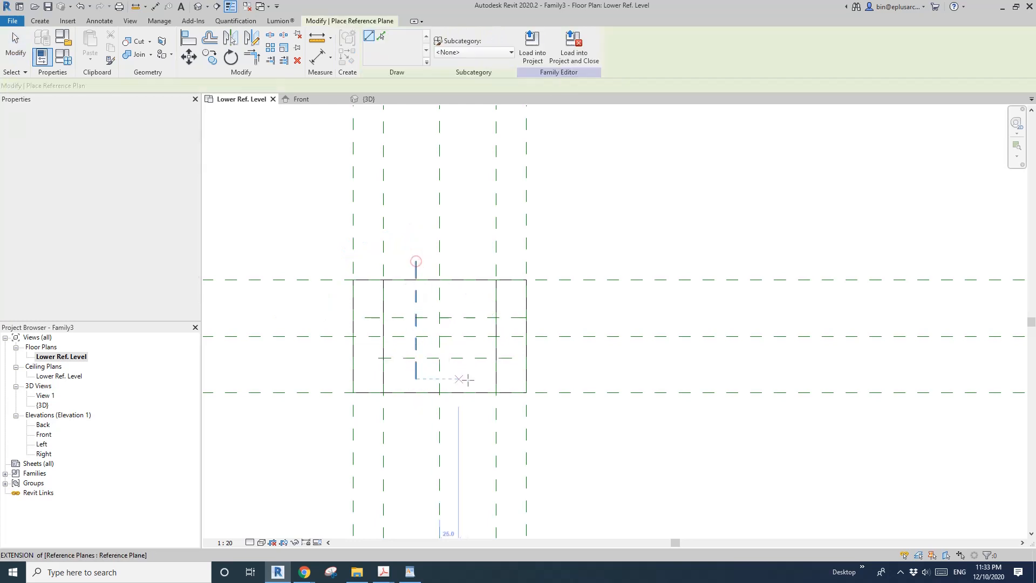
{"action": "left_click", "coordinate": [468, 380]}
{"action": "left_click", "coordinate": [469, 262]}
{"action": "key", "text": "Escape"}
{"action": "key", "text": "Escape"}
Dimension the two new vertical planes about the column's vertical centre plane and make the segments equal (EQ)
{"action": "key", "text": "d"}
{"action": "key", "text": "i"}
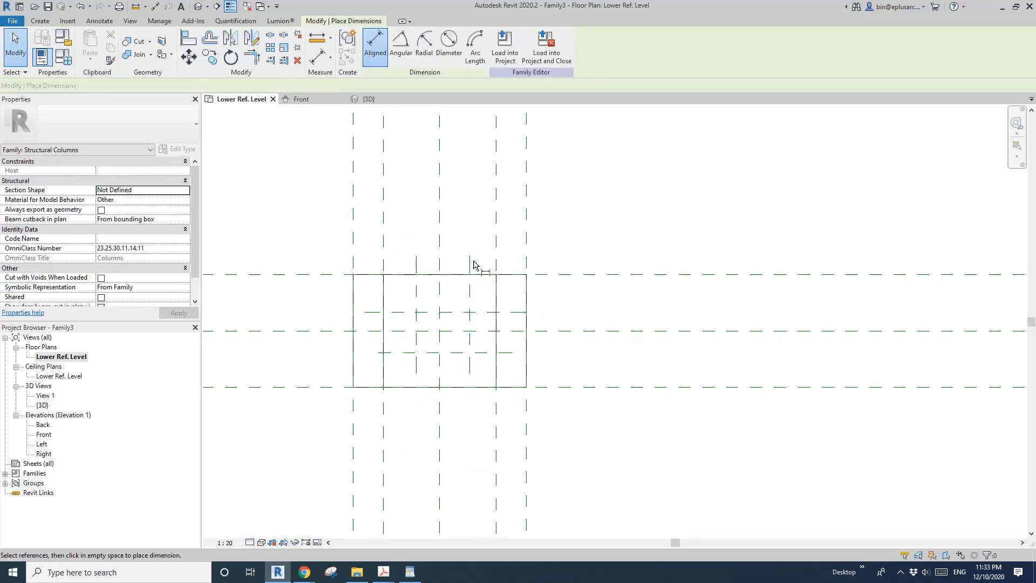
{"action": "left_click", "coordinate": [442, 252]}
{"action": "left_click", "coordinate": [417, 260]}
{"action": "scroll", "coordinate": [429, 256], "scroll_direction": "down", "scroll_amount": 2}
{"action": "middle_click_drag", "start_coordinate": [453, 296], "coordinate": [461, 334]}
{"action": "scroll", "coordinate": [461, 335], "scroll_direction": "down", "scroll_amount": 1}
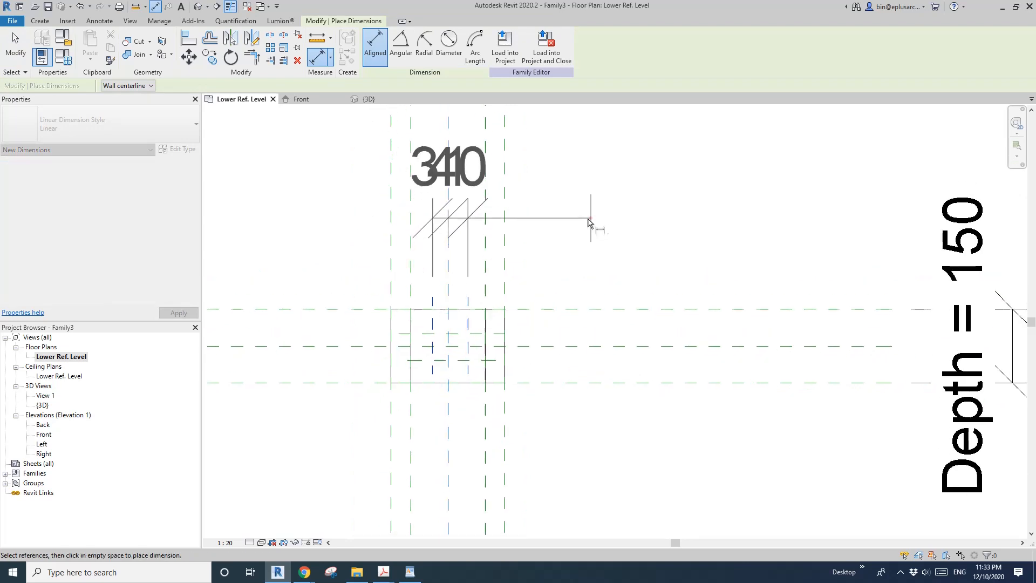
{"action": "left_click", "coordinate": [591, 218]}
{"action": "scroll", "coordinate": [473, 201], "scroll_direction": "down", "scroll_amount": 1}
{"action": "middle_click_drag", "start_coordinate": [473, 203], "coordinate": [464, 241]}
{"action": "left_click", "coordinate": [447, 167]}
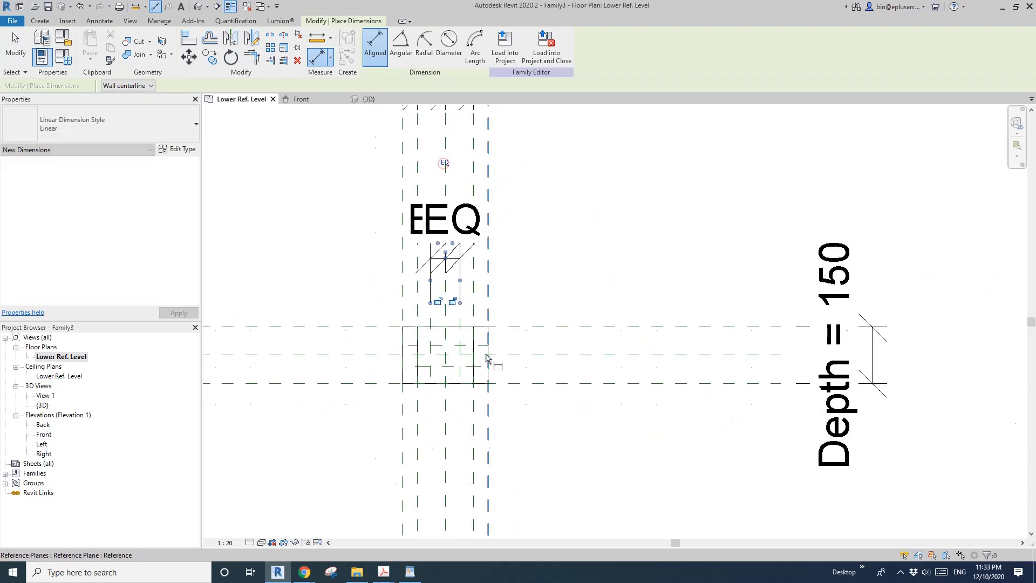
Dimension the two new horizontal planes about the column's horizontal centre plane and make the segments equal (EQ)
{"action": "scroll", "coordinate": [486, 347], "scroll_direction": "up", "scroll_amount": 1}
{"action": "middle_click_drag", "start_coordinate": [484, 346], "coordinate": [482, 356]}
{"action": "left_click", "coordinate": [482, 355]}
{"action": "left_click", "coordinate": [486, 367]}
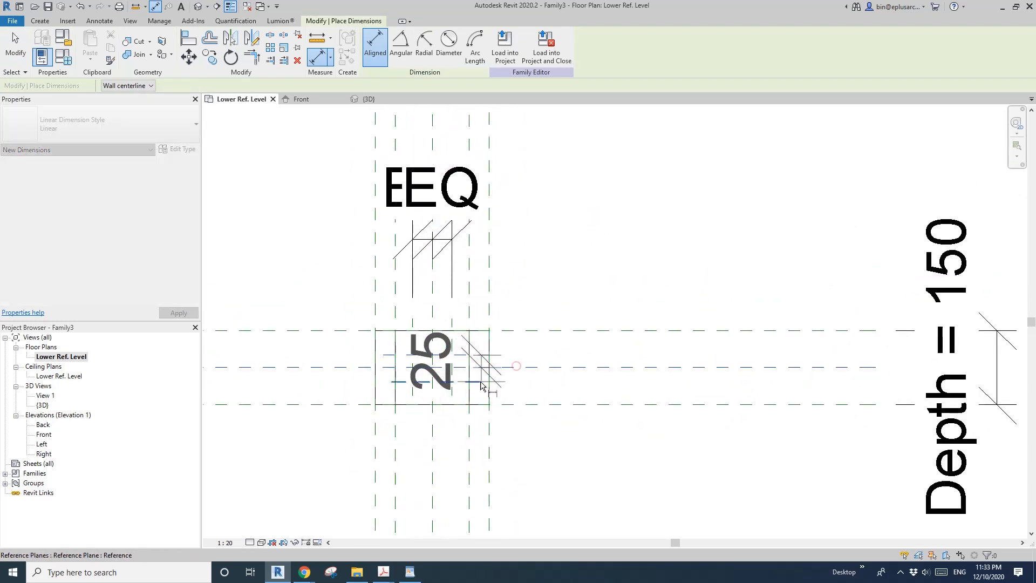
{"action": "left_click", "coordinate": [549, 378]}
{"action": "left_click", "coordinate": [421, 368]}
{"action": "key", "text": "Escape"}
{"action": "key", "text": "Escape"}
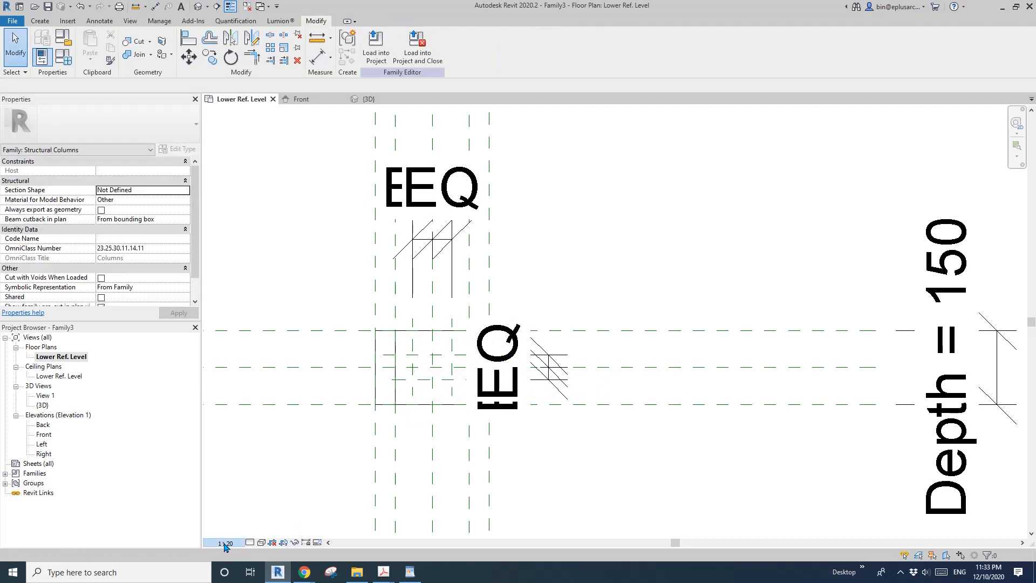
Set the plan's view scale to 1:10 and move the horizontal planes' EQ dimension farther out from the base
{"action": "left_click", "coordinate": [225, 543]}
{"action": "left_click", "coordinate": [234, 424]}
{"action": "middle_click_drag", "start_coordinate": [530, 467], "coordinate": [528, 465]}
{"action": "left_click_drag", "start_coordinate": [547, 372], "coordinate": [603, 373]}
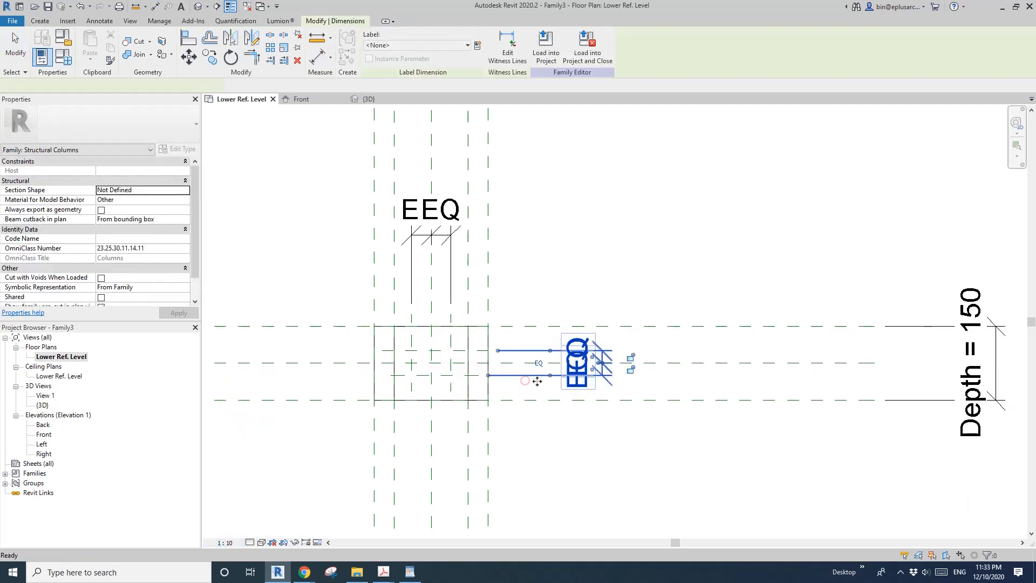
{"action": "left_click", "coordinate": [525, 381]}
Add overall aligned dimensions between the two inner horizontal planes and between the two inner vertical planes, outside their EQ dimensions
{"action": "key", "text": "d"}
{"action": "key", "text": "i"}
{"action": "left_click", "coordinate": [458, 353]}
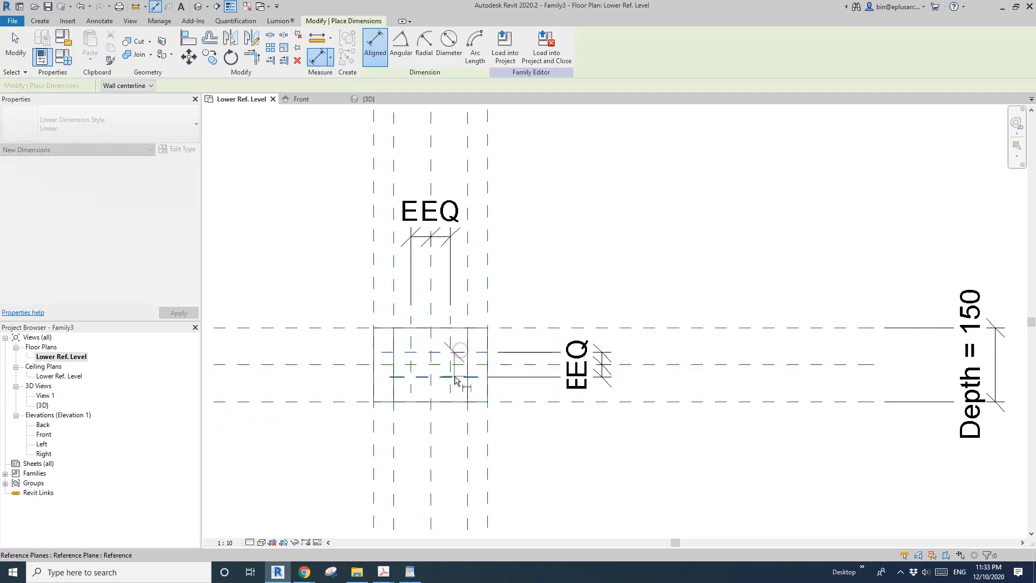
{"action": "left_click", "coordinate": [454, 376]}
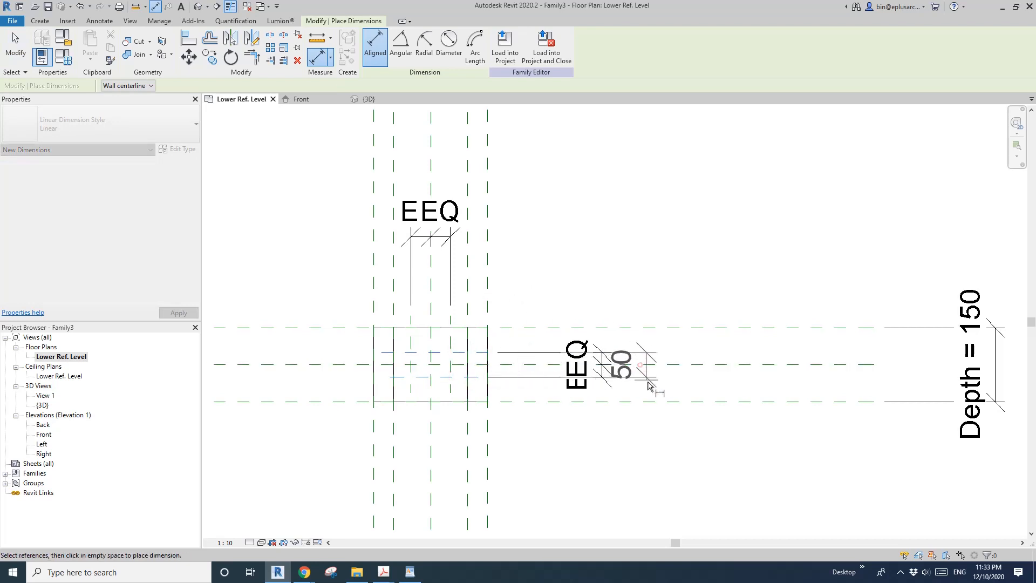
{"action": "left_click", "coordinate": [650, 366]}
{"action": "left_click", "coordinate": [447, 318]}
{"action": "left_click", "coordinate": [409, 320]}
{"action": "middle_click_drag", "start_coordinate": [546, 253], "coordinate": [535, 285]}
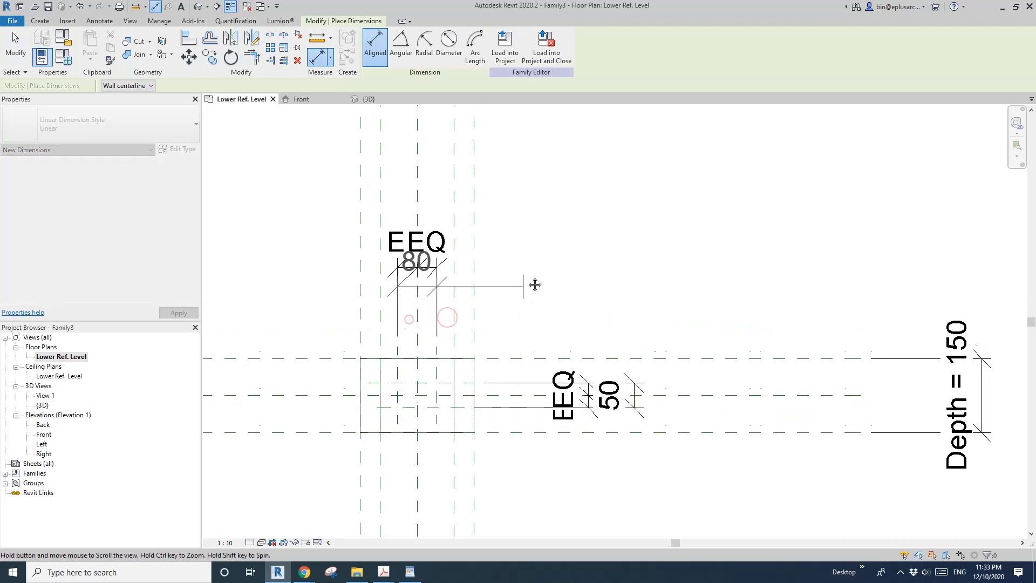
{"action": "left_click", "coordinate": [553, 204]}
{"action": "key", "text": "Escape"}
Label both overall dimensions between the inner reference planes with a new type parameter named Width 2, grouped under Dimensions
{"action": "left_click", "coordinate": [612, 394], "text": "ctrl"}
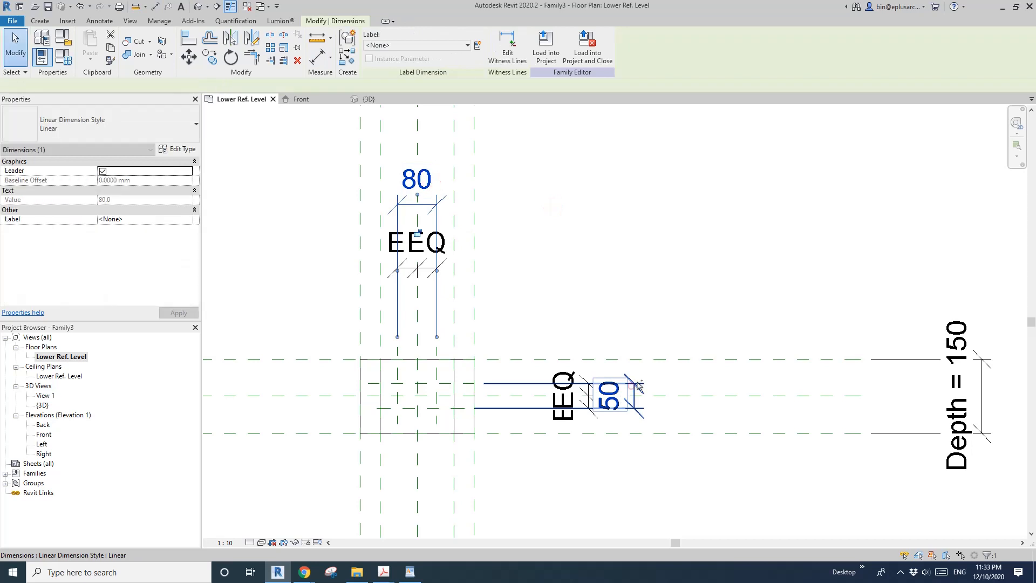
{"action": "middle_click_drag", "start_coordinate": [645, 363], "coordinate": [584, 362]}
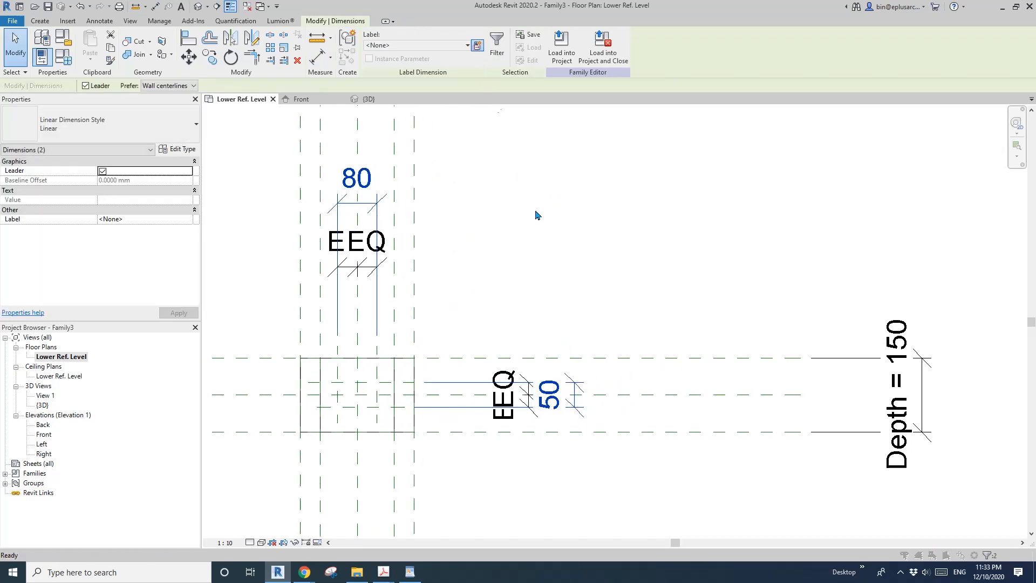
{"action": "left_click", "coordinate": [477, 46]}
{"action": "left_click", "coordinate": [400, 577]}
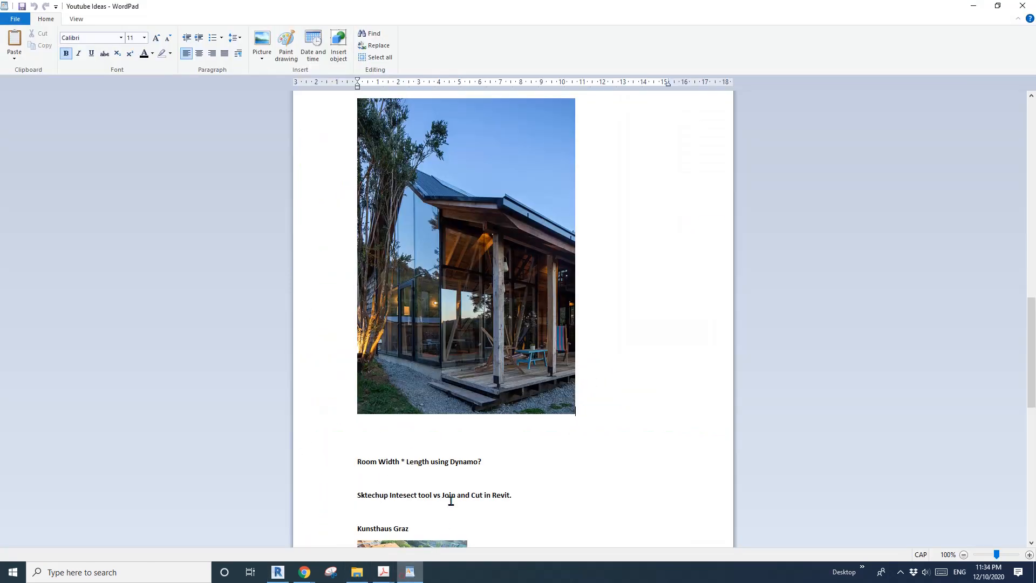
{"action": "left_click", "coordinate": [280, 573]}
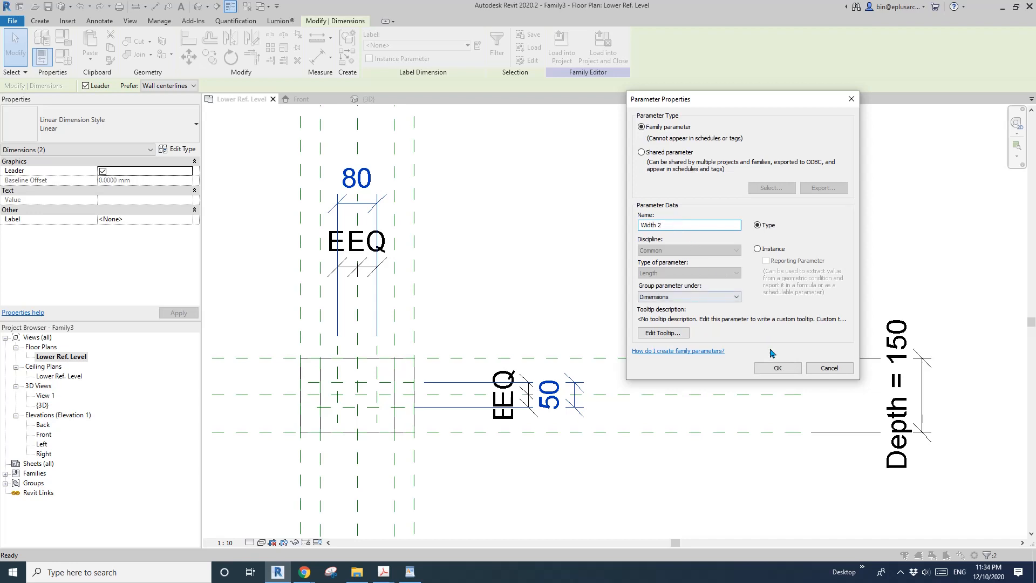
{"action": "left_click", "coordinate": [780, 369]}
{"action": "middle_click_drag", "start_coordinate": [494, 306], "coordinate": [549, 282]}
{"action": "scroll", "coordinate": [549, 282], "scroll_direction": "down", "scroll_amount": 1}
{"action": "left_click", "coordinate": [509, 297]}
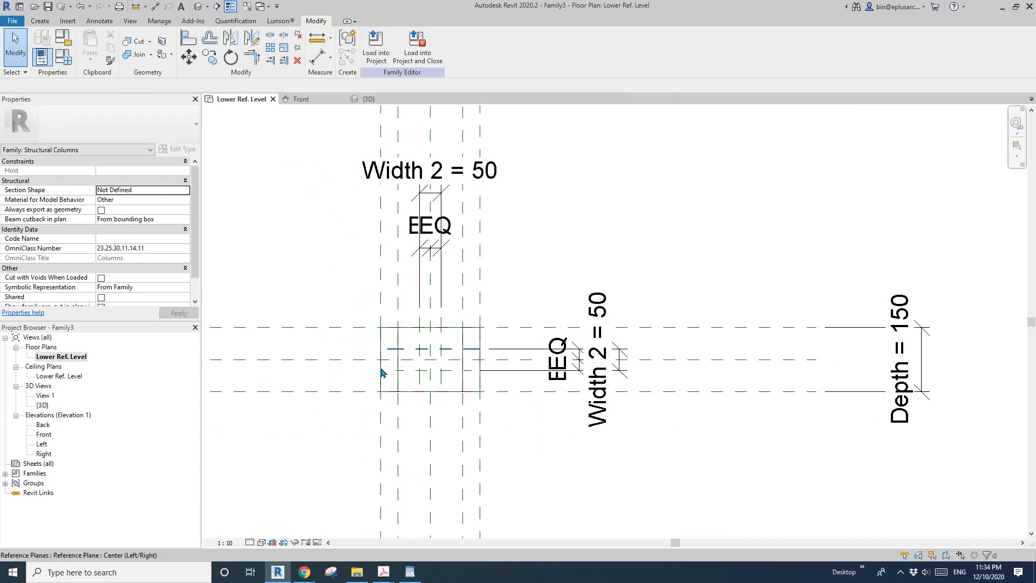
Create an extrusion from a 50 mm square on the four inner reference planes, locking every side, and finish it with the Front elevation open
{"action": "left_click", "coordinate": [40, 21]}
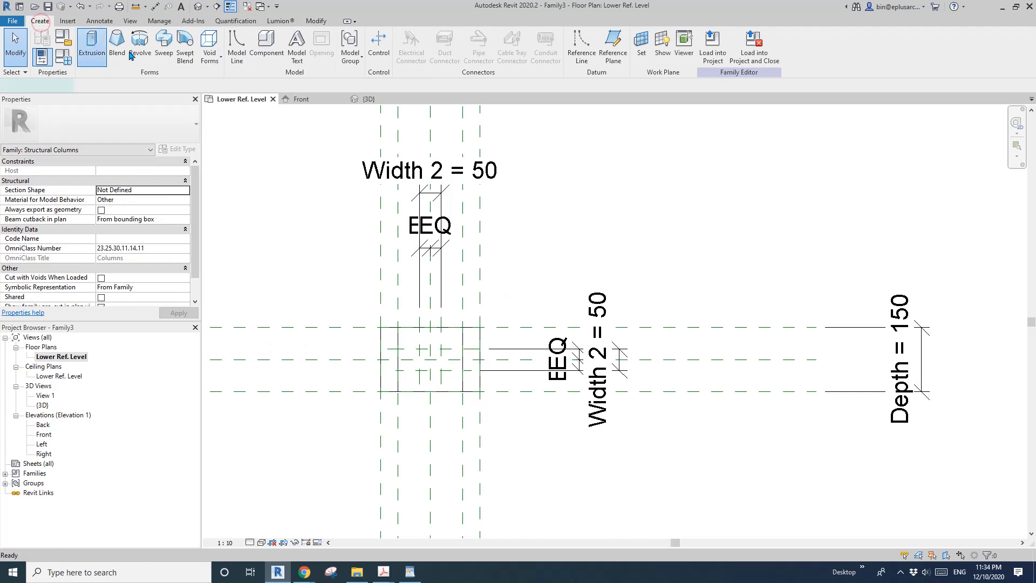
{"action": "left_click", "coordinate": [90, 46]}
{"action": "scroll", "coordinate": [431, 324], "scroll_direction": "up", "scroll_amount": 2}
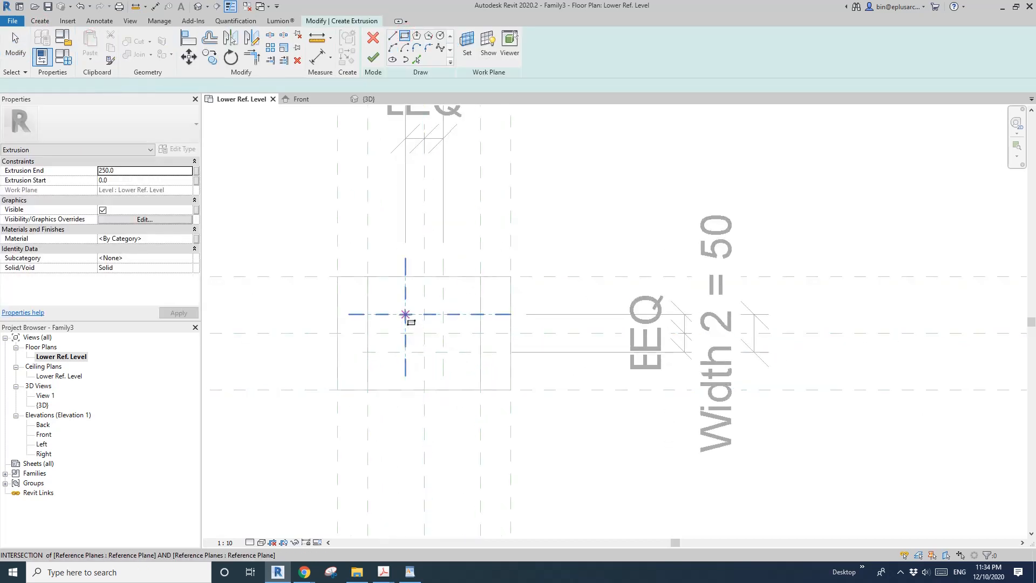
{"action": "left_click", "coordinate": [405, 314]}
{"action": "left_click", "coordinate": [444, 352]}
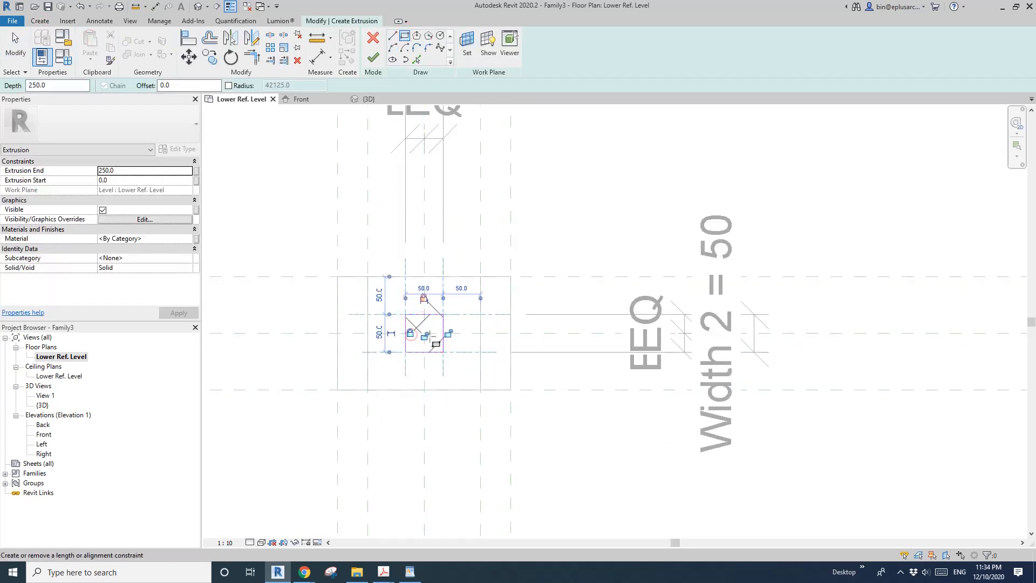
{"action": "double_click", "coordinate": [44, 434]}
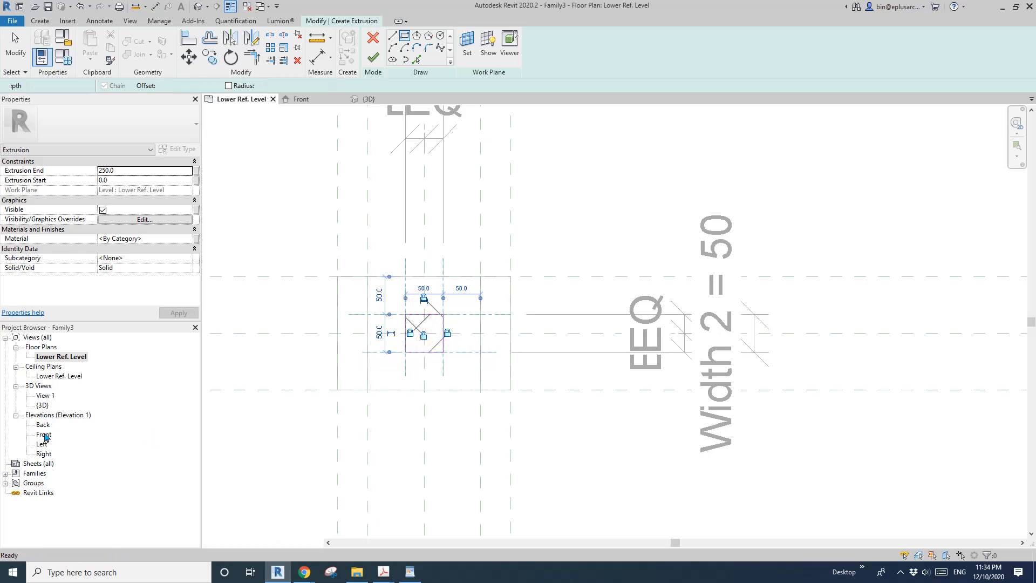
{"action": "left_click", "coordinate": [373, 57]}
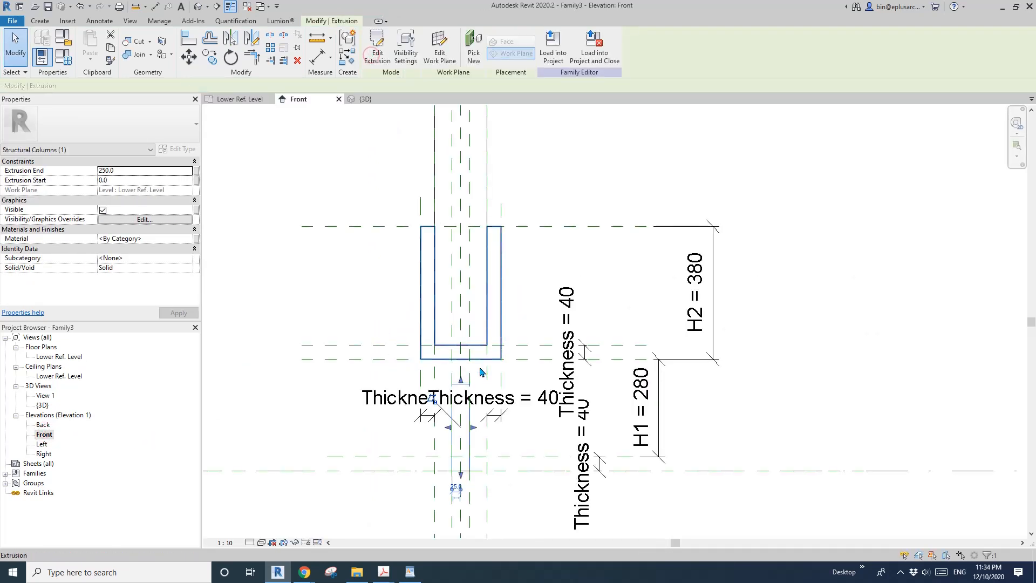
Stretch the post's top to the underside of the U-shaped base and its bottom to the plane 40 mm above the reference level, locking the alignment
{"action": "left_click_drag", "start_coordinate": [465, 376], "coordinate": [434, 363]}
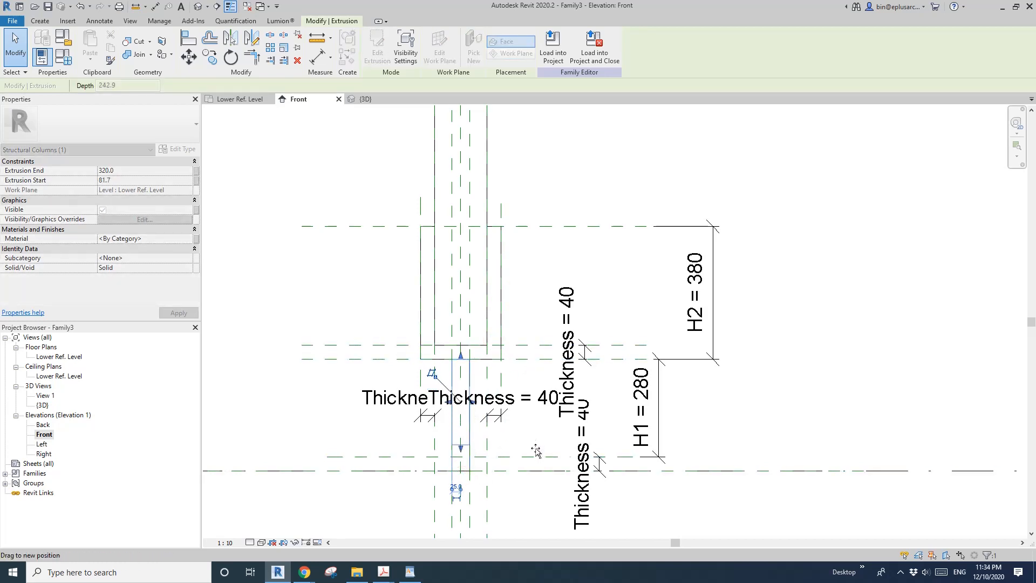
{"action": "mouse_move", "coordinate": [461, 460]}
{"action": "left_mouse_down"}
{"action": "mouse_move", "coordinate": [482, 486]}
{"action": "mouse_move", "coordinate": [460, 479]}
{"action": "left_mouse_up"}
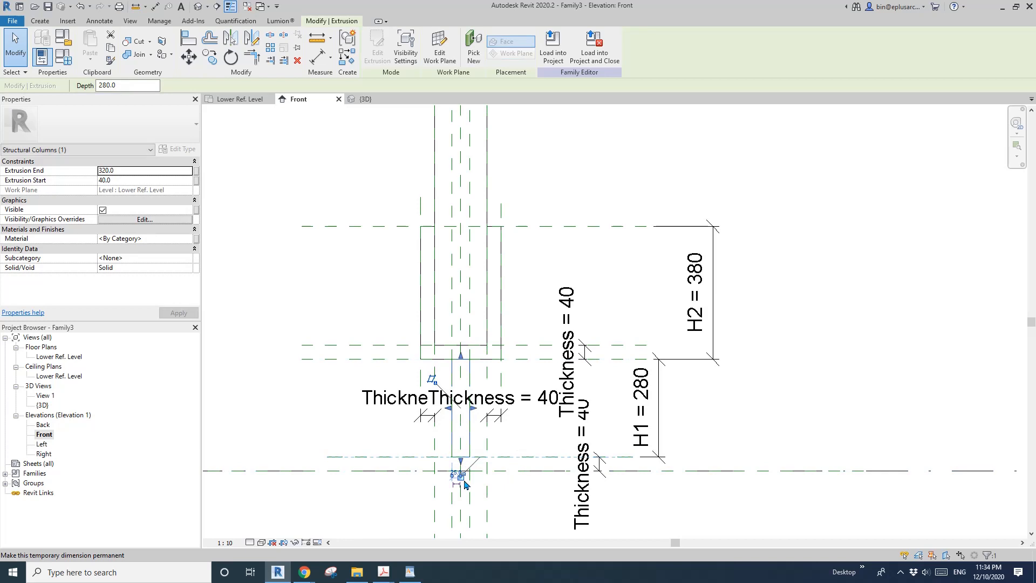
{"action": "scroll", "coordinate": [460, 478], "scroll_direction": "up", "scroll_amount": 4}
{"action": "scroll", "coordinate": [459, 475], "scroll_direction": "down", "scroll_amount": 4}
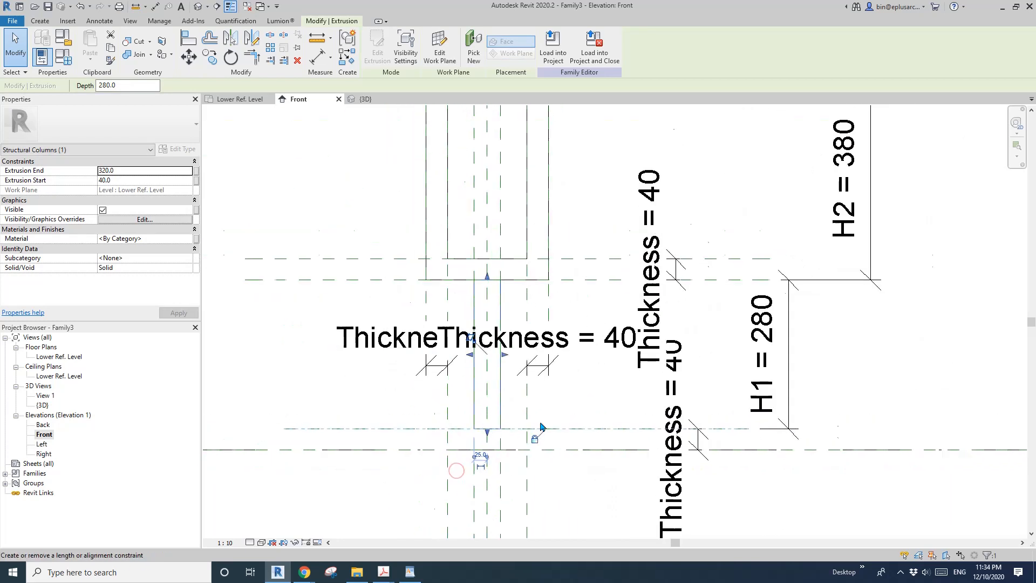
{"action": "key", "text": "Escape"}
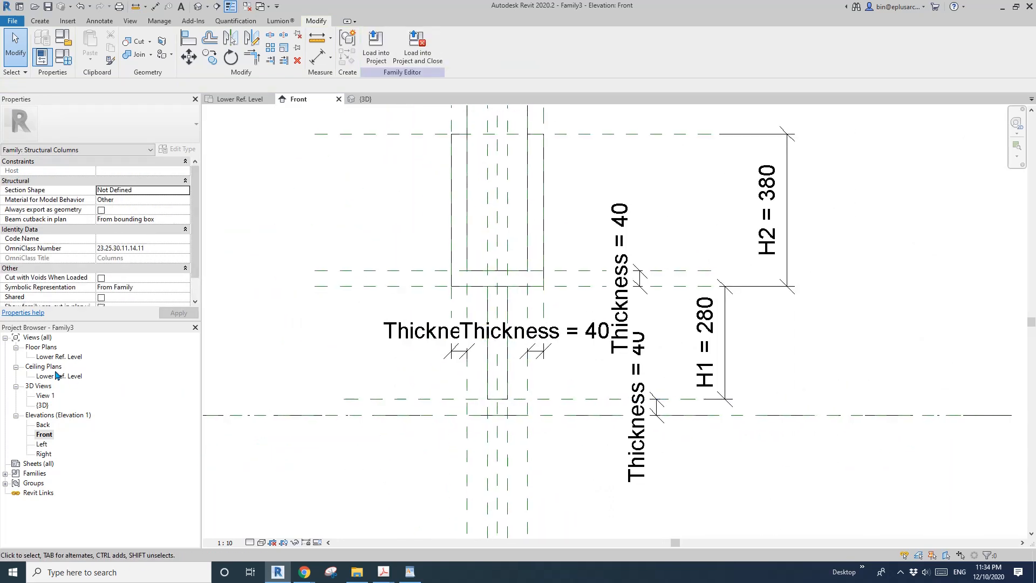
Isolate the reference planes category temporarily in the Lower Ref. Level floor plan
{"action": "double_click", "coordinate": [51, 358]}
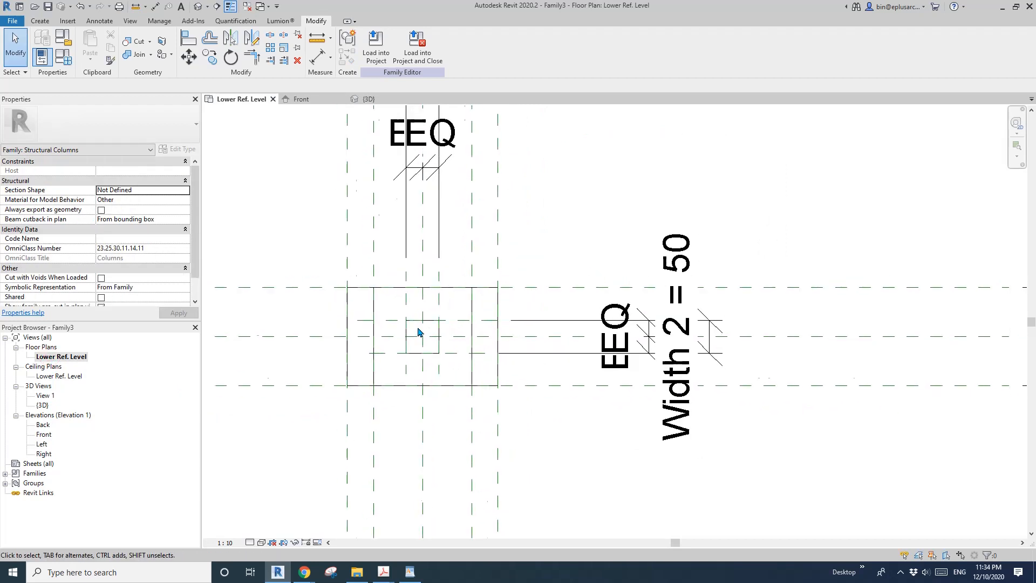
{"action": "middle_click_drag", "start_coordinate": [392, 292], "coordinate": [388, 294]}
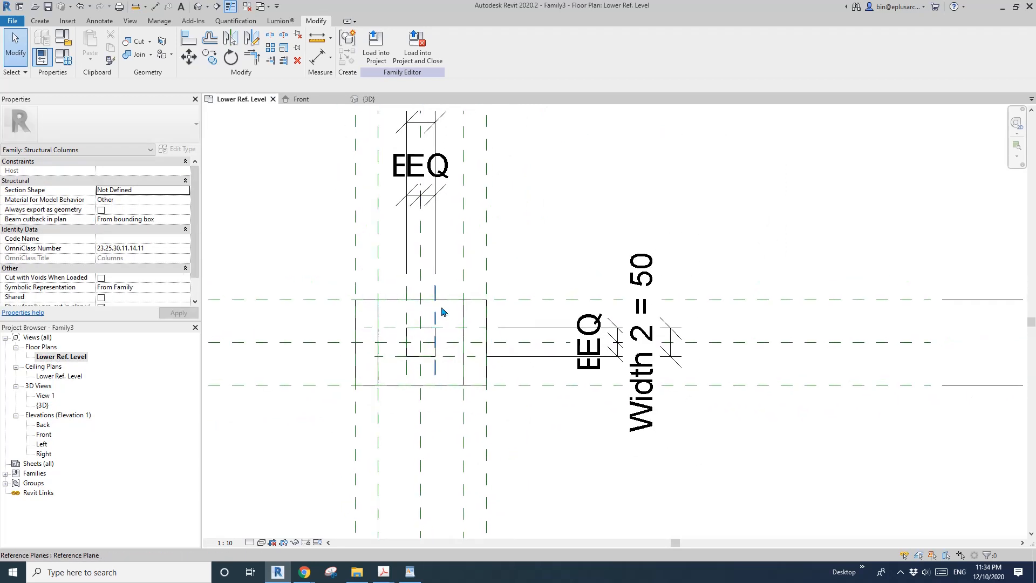
{"action": "middle_click_drag", "start_coordinate": [394, 189], "coordinate": [410, 161]}
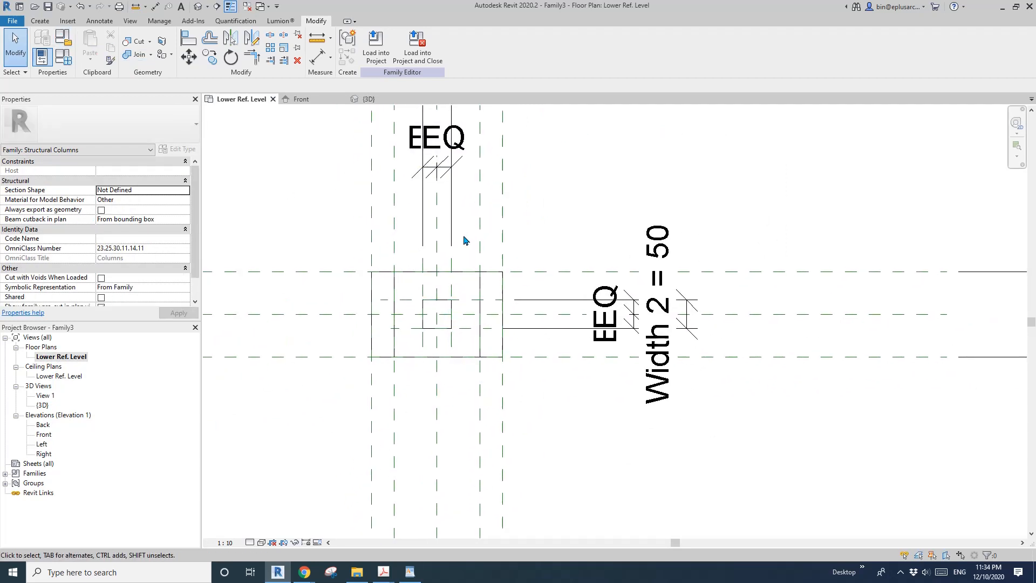
{"action": "left_click", "coordinate": [523, 274]}
{"action": "scroll", "coordinate": [523, 273], "scroll_direction": "down", "scroll_amount": 1}
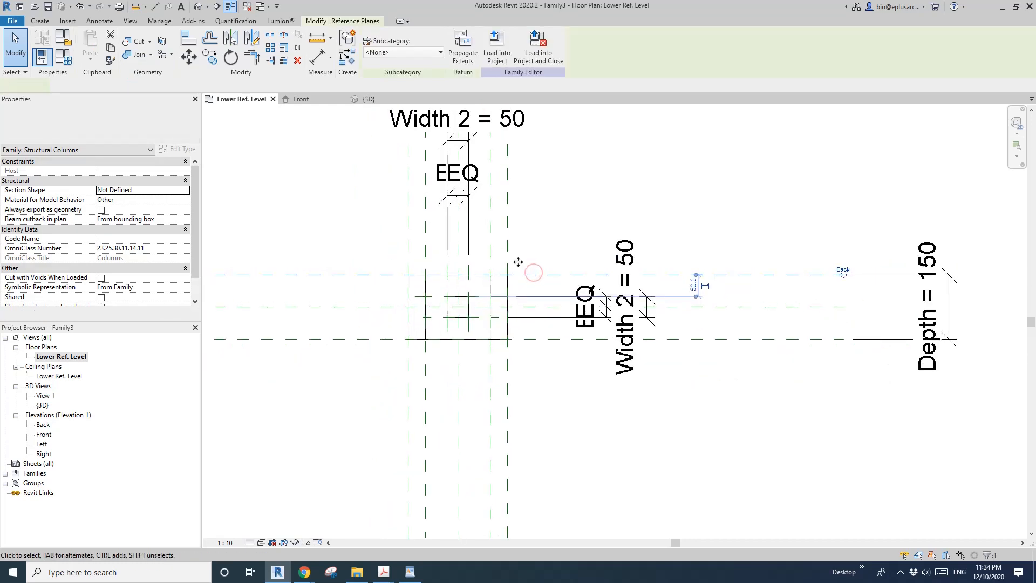
{"action": "key", "text": "i"}
{"action": "key", "text": "c"}
{"action": "key", "text": "Escape"}
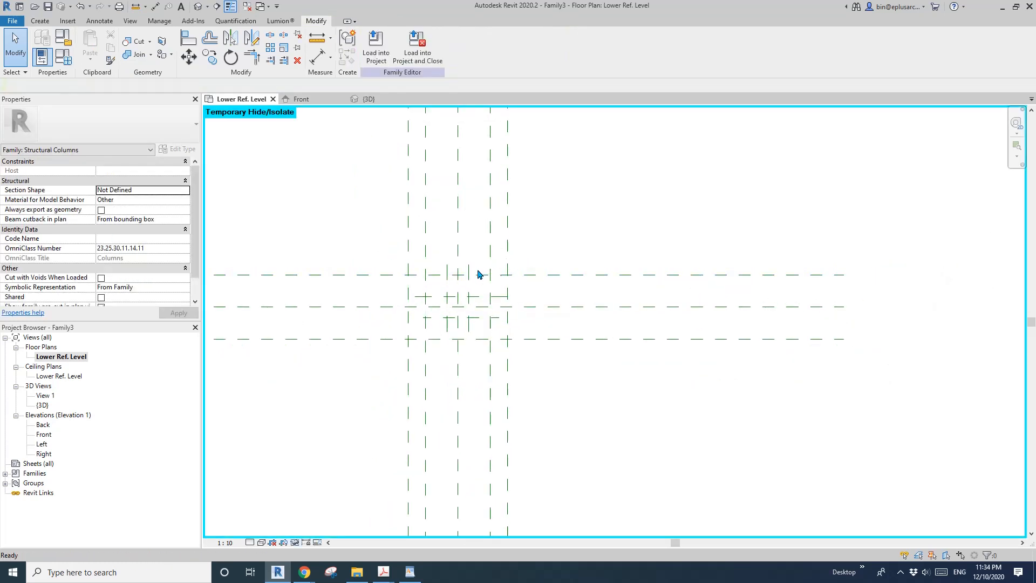
{"action": "scroll", "coordinate": [460, 272], "scroll_direction": "up", "scroll_amount": 1}
{"action": "middle_click_drag", "start_coordinate": [461, 272], "coordinate": [480, 265]}
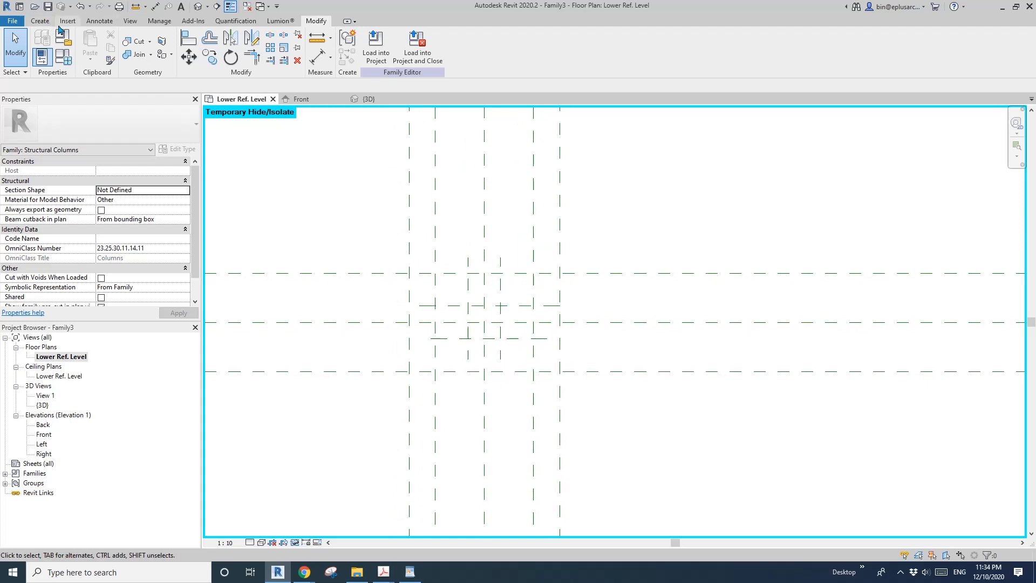
Sketch a 150 mm square for a new extrusion on the column's Width and Depth reference planes, locking all four sides
{"action": "left_click", "coordinate": [40, 21]}
{"action": "left_click", "coordinate": [90, 46]}
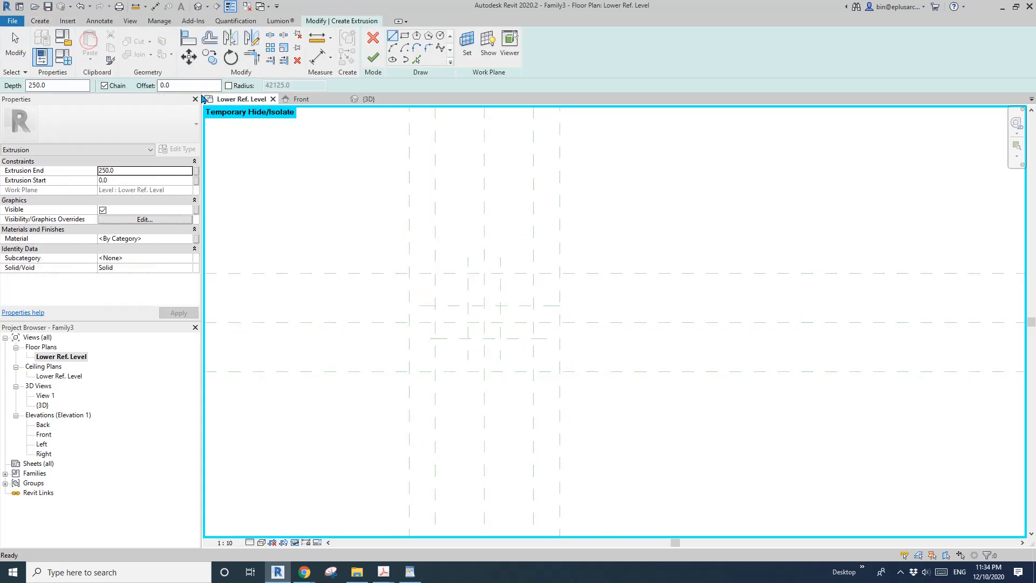
{"action": "left_click", "coordinate": [405, 36]}
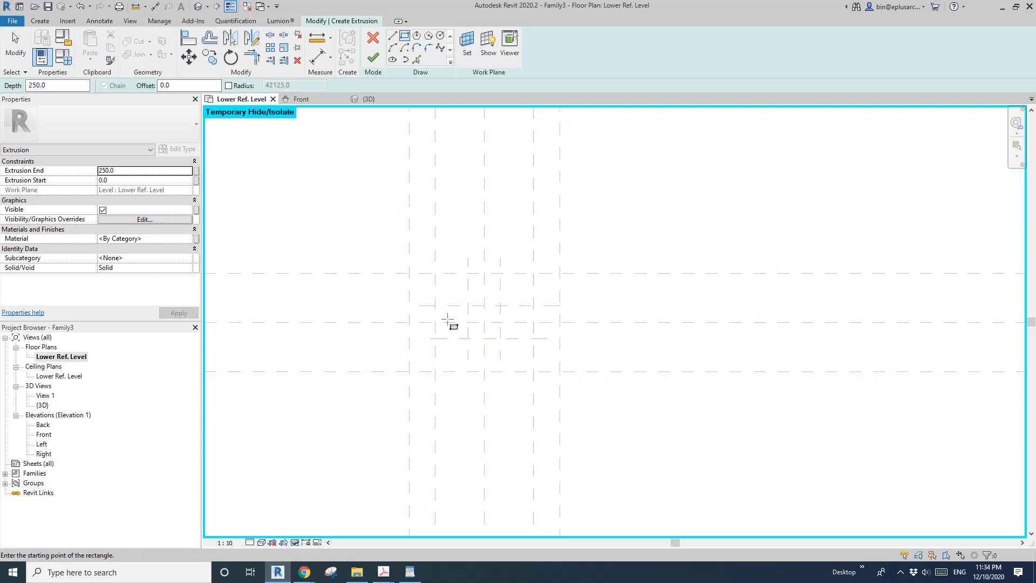
{"action": "left_click", "coordinate": [436, 274]}
{"action": "left_click", "coordinate": [533, 372]}
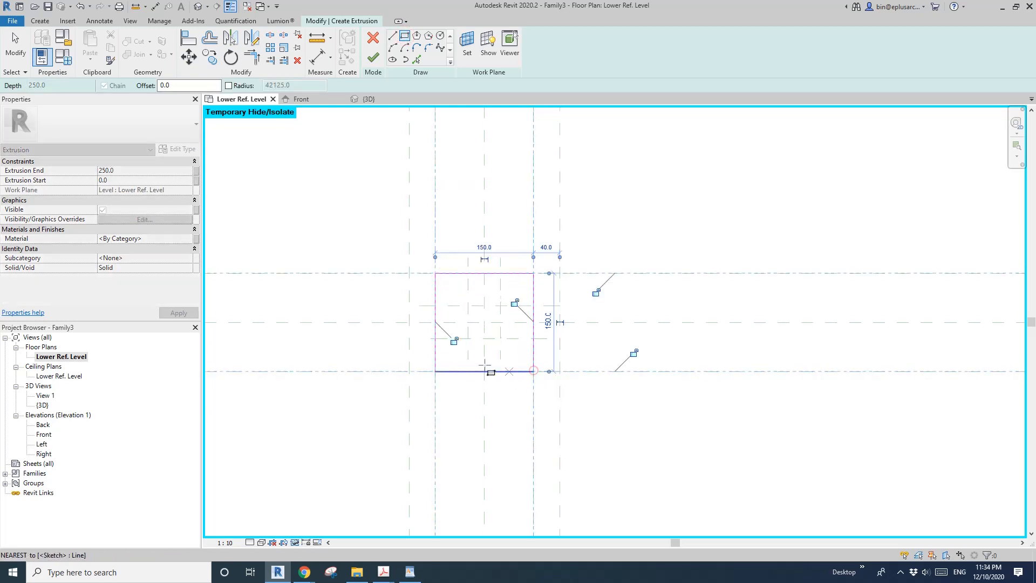
{"action": "left_click", "coordinate": [457, 342]}
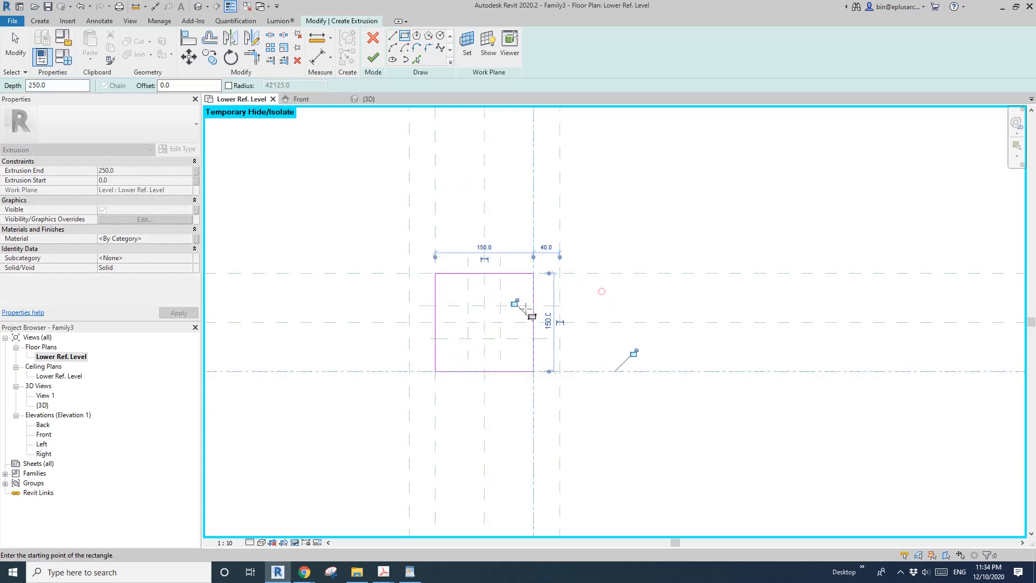
{"action": "key", "text": "Escape"}
{"action": "key", "text": "Escape"}
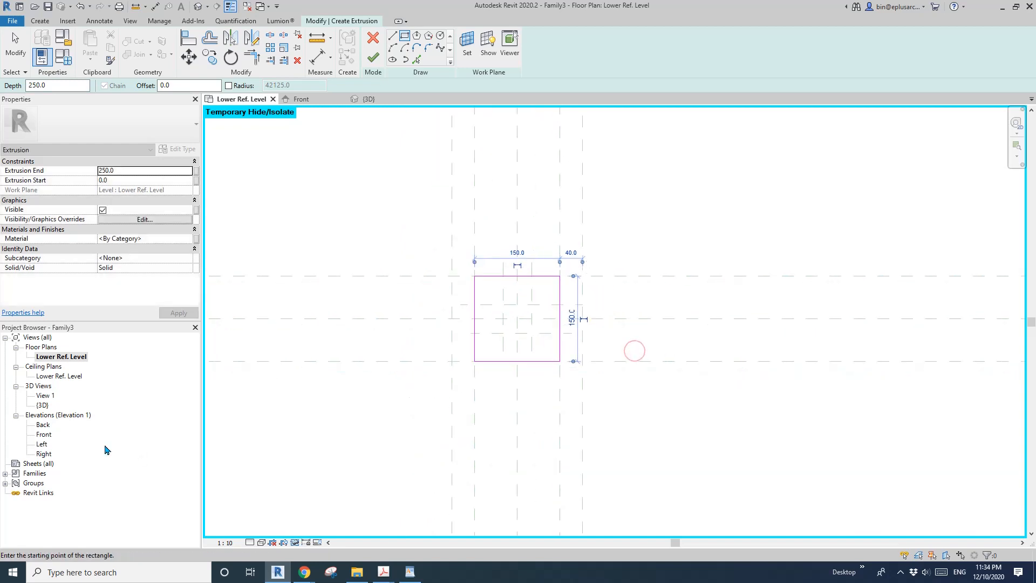
Finish the bottom plate extrusion in the Front elevation and lower its top to the Thickness plane just above the reference level
{"action": "double_click", "coordinate": [44, 434]}
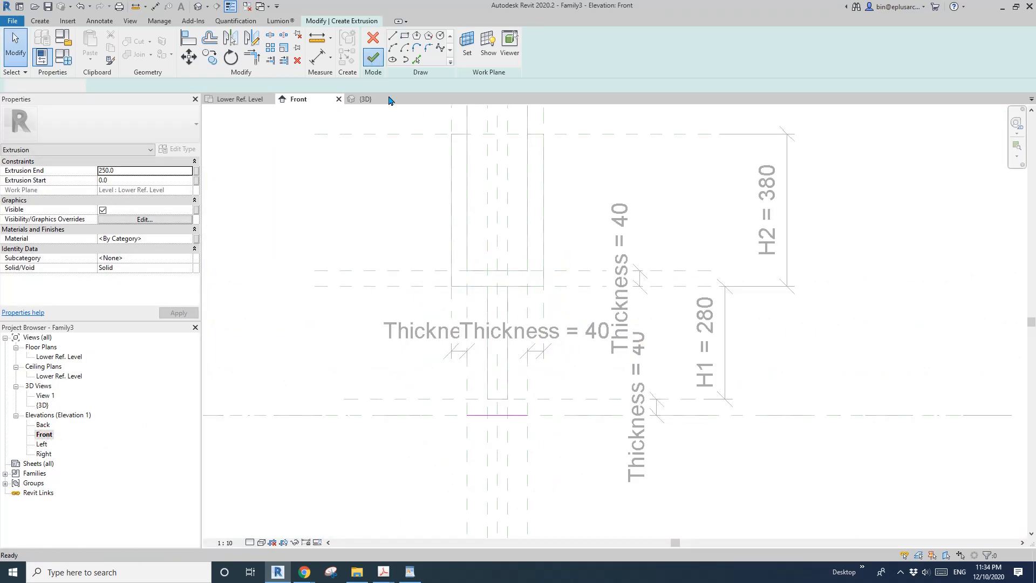
{"action": "left_click", "coordinate": [373, 57]}
{"action": "left_click_drag", "start_coordinate": [508, 360], "coordinate": [498, 417]}
{"action": "left_click", "coordinate": [595, 434]}
{"action": "scroll", "coordinate": [583, 373], "scroll_direction": "down", "scroll_amount": 1}
{"action": "left_click", "coordinate": [407, 211]}
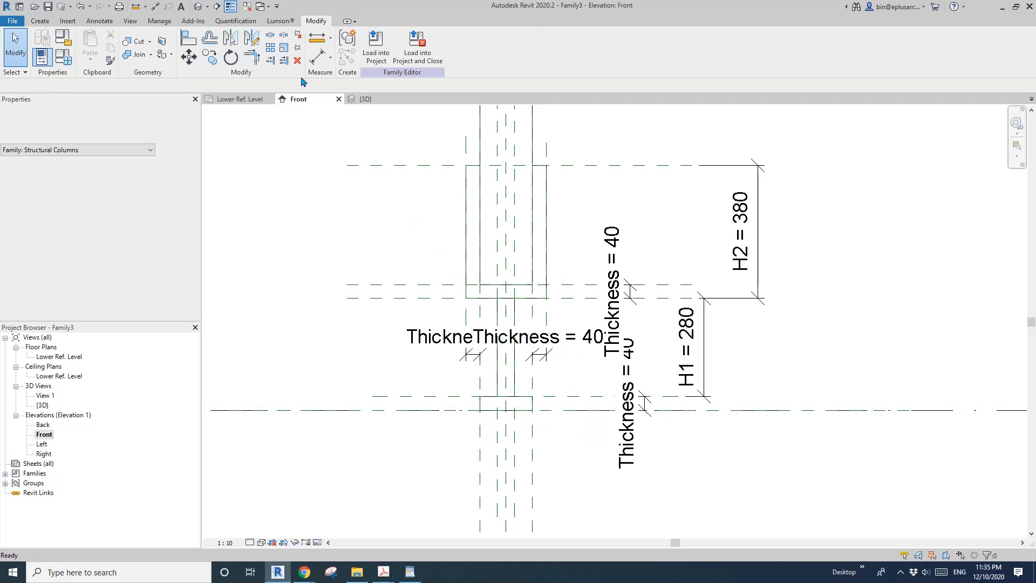
Show the column base in 3D and apply a Thickness of 10 in the family types
{"action": "left_click", "coordinate": [198, 7]}
{"action": "scroll", "coordinate": [531, 309], "scroll_direction": "up", "scroll_amount": 3}
{"action": "middle_click_drag", "start_coordinate": [496, 299], "coordinate": [455, 302], "text": "shift"}
{"action": "scroll", "coordinate": [470, 319], "scroll_direction": "up", "scroll_amount": 1}
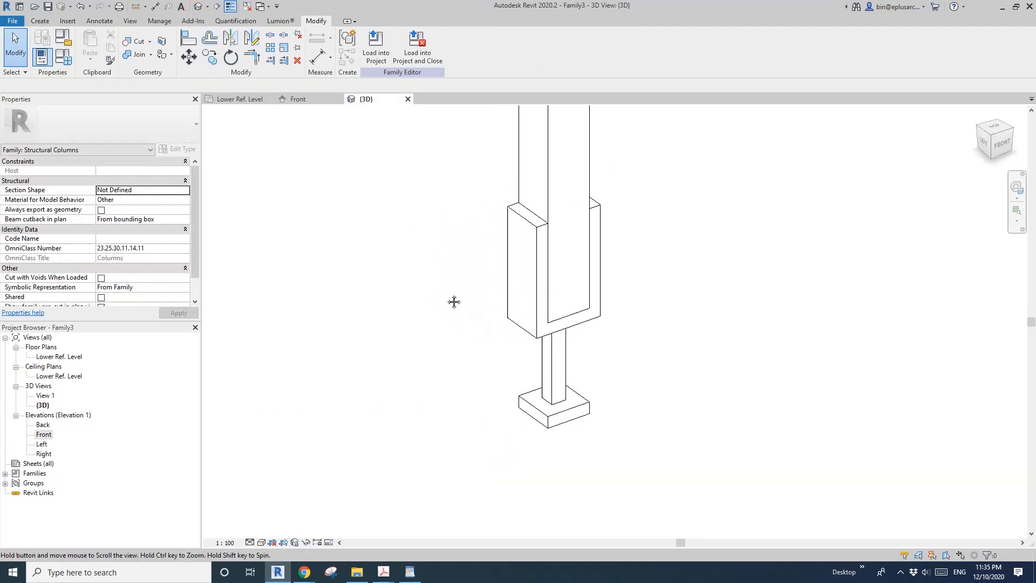
{"action": "left_click", "coordinate": [63, 56]}
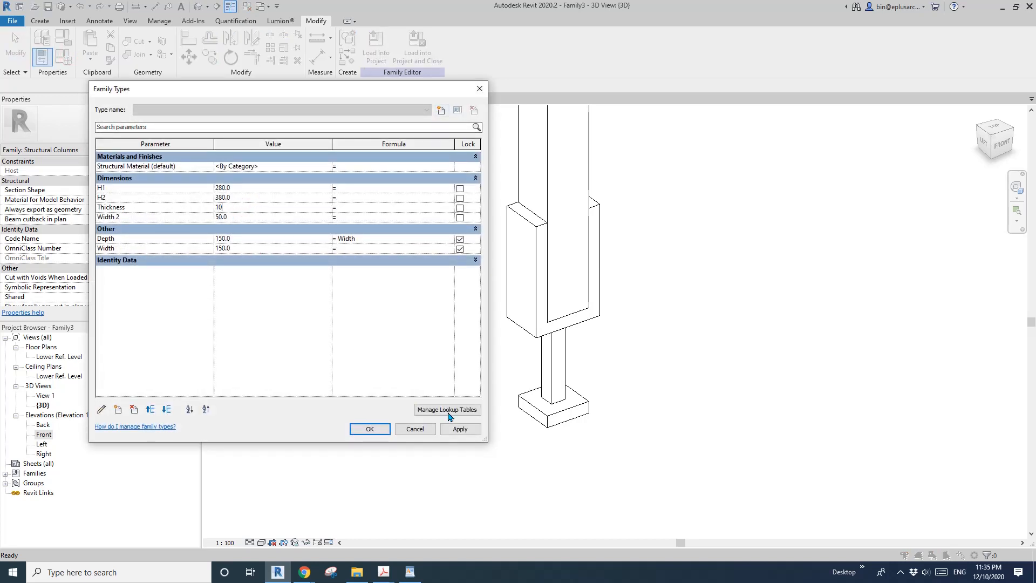
{"action": "left_click", "coordinate": [468, 430]}
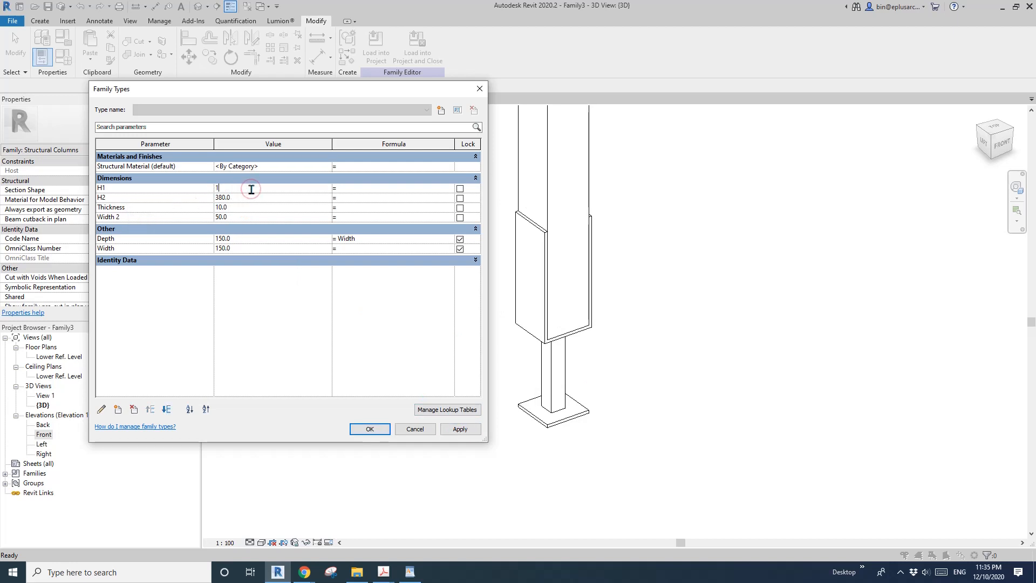
Test H1 and H2 at 100, change both to 150, and accept the family types
{"action": "left_click", "coordinate": [461, 430]}
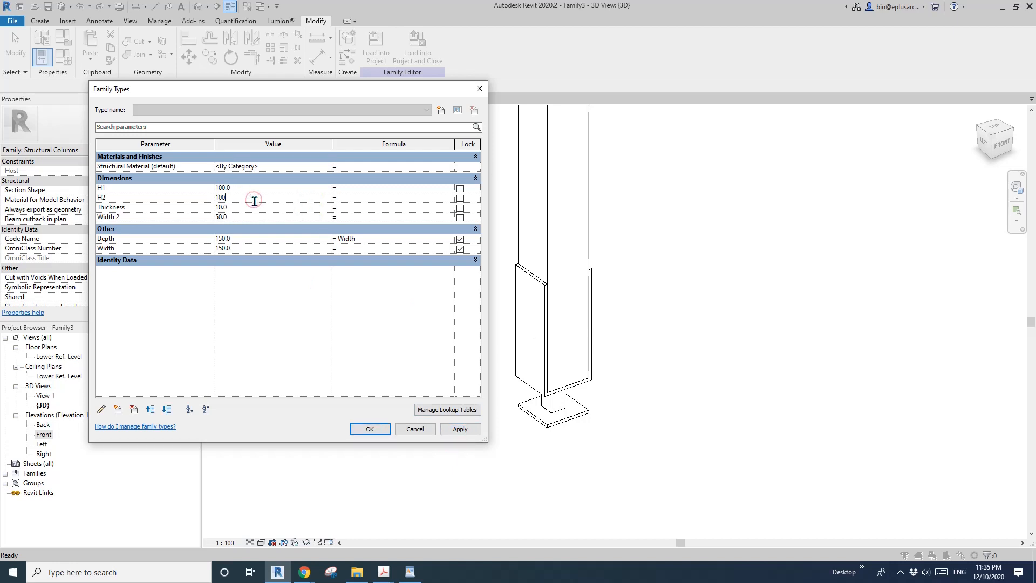
{"action": "left_click", "coordinate": [471, 430]}
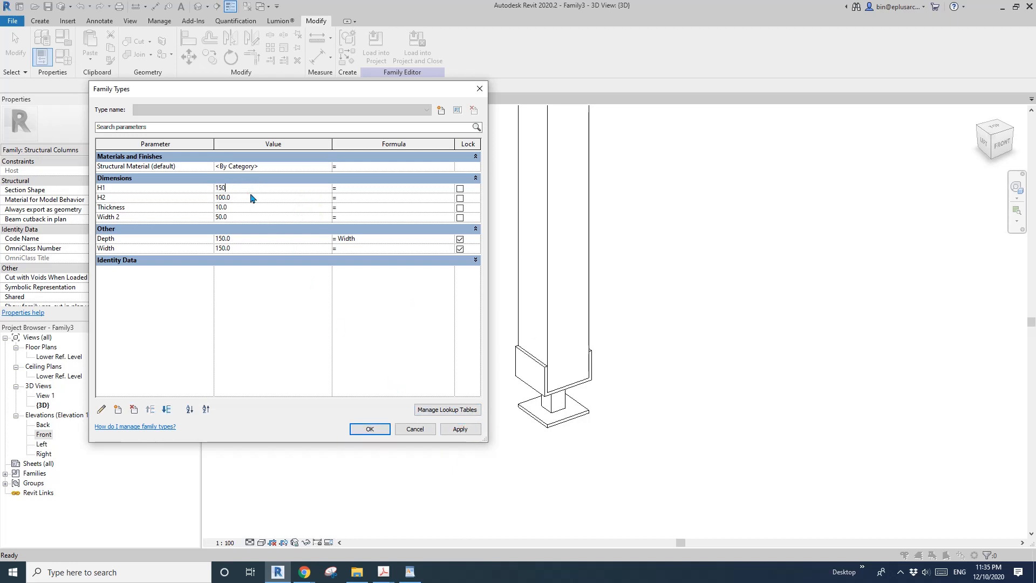
{"action": "type", "text": "150"}
{"action": "left_click", "coordinate": [470, 433]}
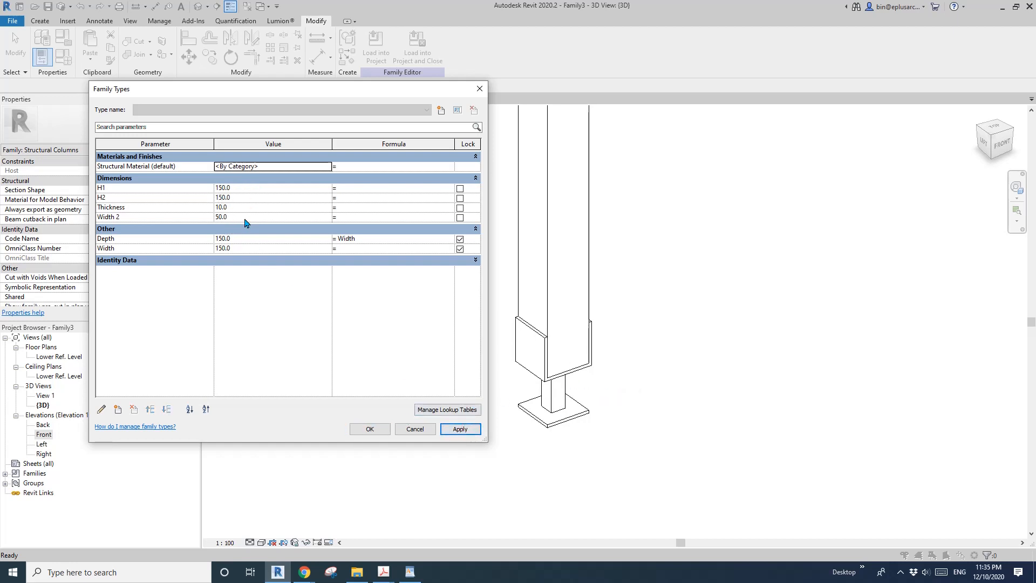
{"action": "left_click", "coordinate": [474, 429]}
{"action": "left_click", "coordinate": [377, 431]}
Associate the material of the three base extrusions with a new type parameter named Base Material, grouped under Materials and Finishes
{"action": "scroll", "coordinate": [580, 402], "scroll_direction": "down", "scroll_amount": 2}
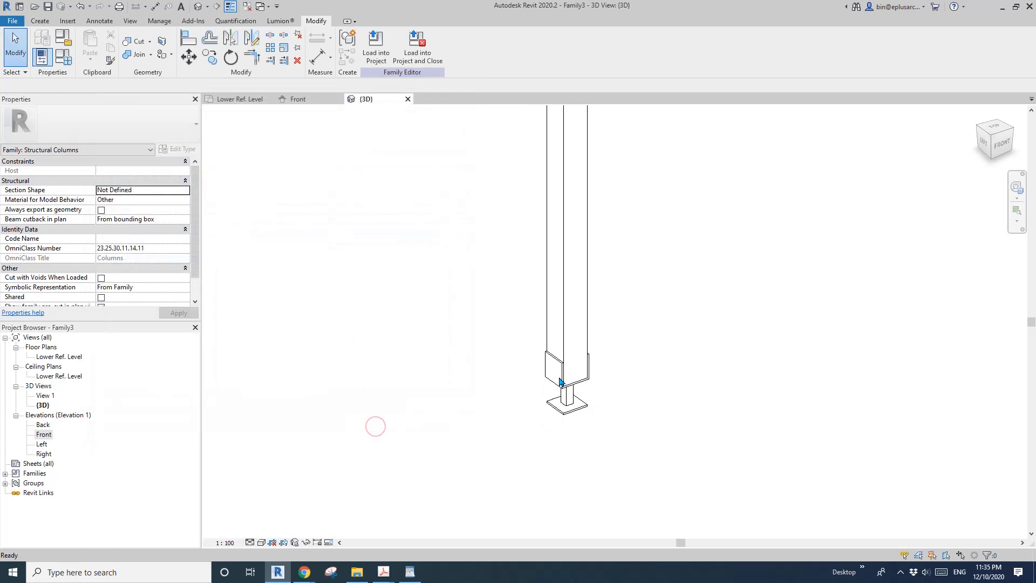
{"action": "mouse_move", "coordinate": [562, 383]}
{"action": "middle_mouse_down", "text": "shift"}
{"action": "mouse_move", "coordinate": [548, 374]}
{"action": "mouse_move", "coordinate": [566, 394]}
{"action": "middle_mouse_up", "text": "shift"}
{"action": "scroll", "coordinate": [566, 395], "scroll_direction": "up", "scroll_amount": 1}
{"action": "left_click_drag", "start_coordinate": [435, 303], "coordinate": [662, 510]}
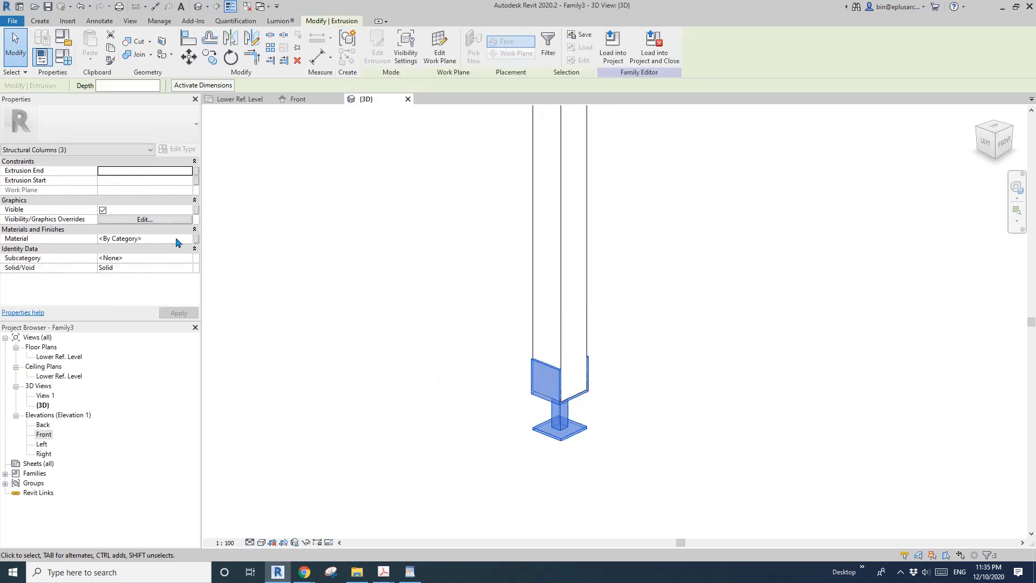
{"action": "left_click", "coordinate": [177, 239]}
{"action": "left_click", "coordinate": [196, 239]}
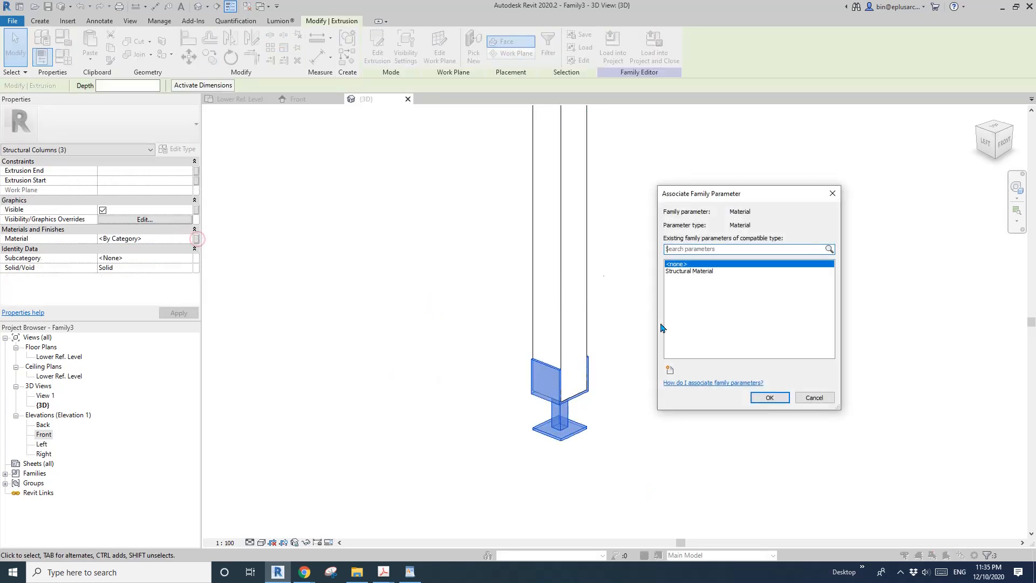
{"action": "left_click", "coordinate": [671, 370]}
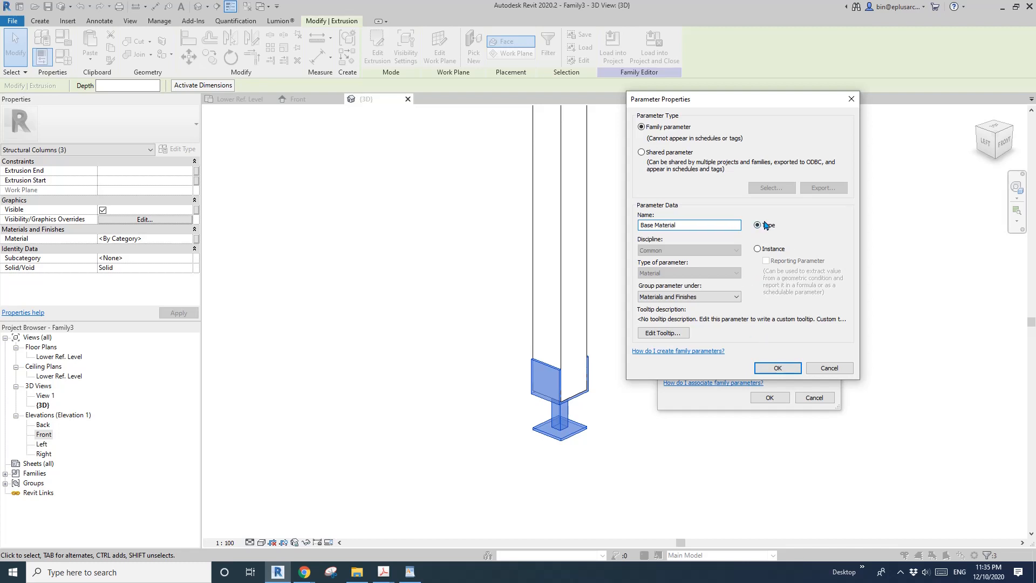
{"action": "left_click", "coordinate": [777, 368]}
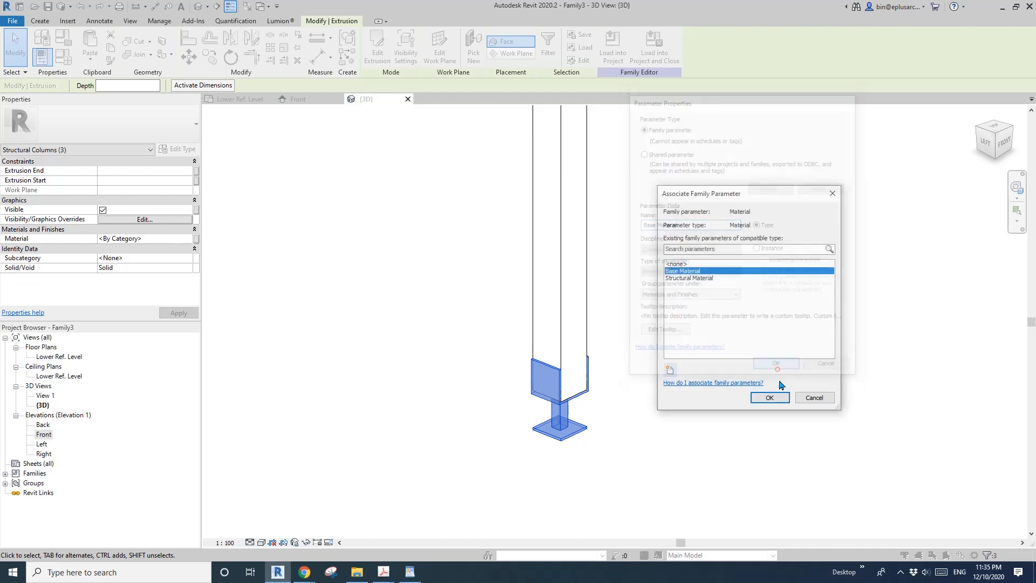
{"action": "left_click", "coordinate": [770, 397]}
{"action": "left_click", "coordinate": [504, 317]}
Close the inactive views and create a new project with a template chosen from the template file list
{"action": "middle_click_drag", "start_coordinate": [504, 317], "coordinate": [479, 308]}
{"action": "scroll", "coordinate": [476, 302], "scroll_direction": "down", "scroll_amount": 5}
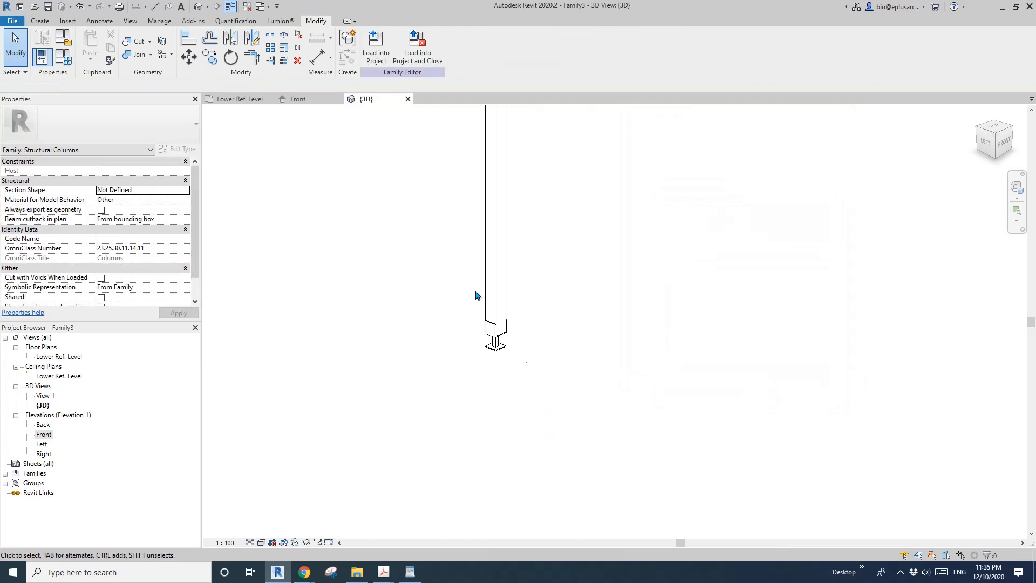
{"action": "middle_click_drag", "start_coordinate": [397, 307], "coordinate": [565, 324], "text": "shift"}
{"action": "scroll", "coordinate": [490, 289], "scroll_direction": "up", "scroll_amount": 5}
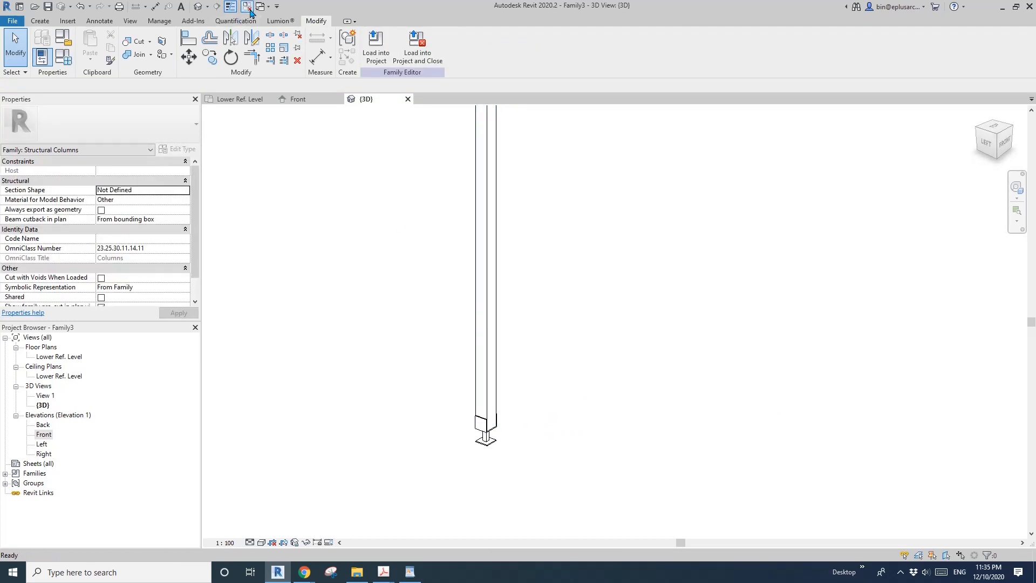
{"action": "left_click", "coordinate": [247, 6]}
{"action": "left_click", "coordinate": [19, 24]}
{"action": "mouse_move", "coordinate": [21, 62]}
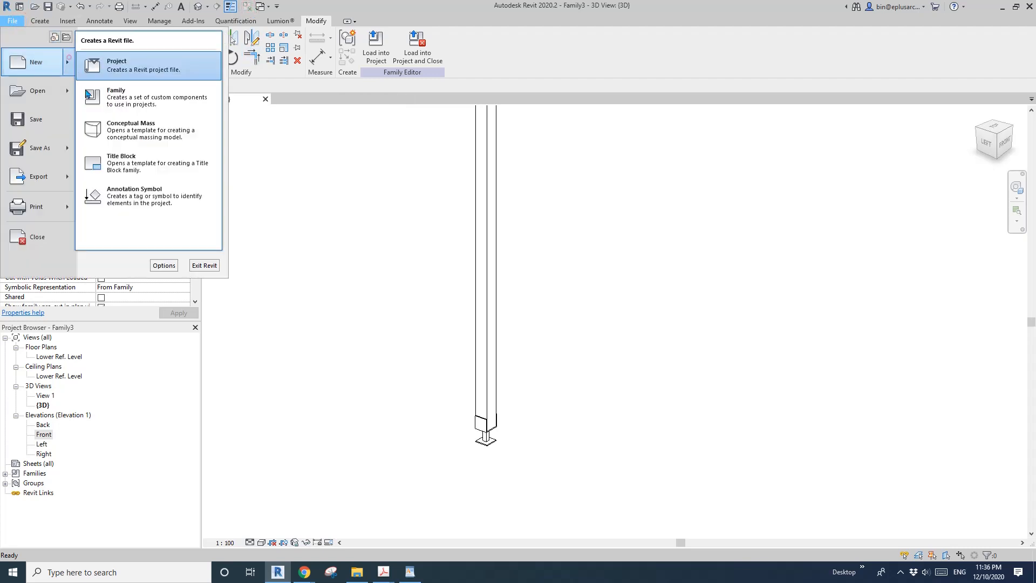
{"action": "left_click", "coordinate": [129, 71]}
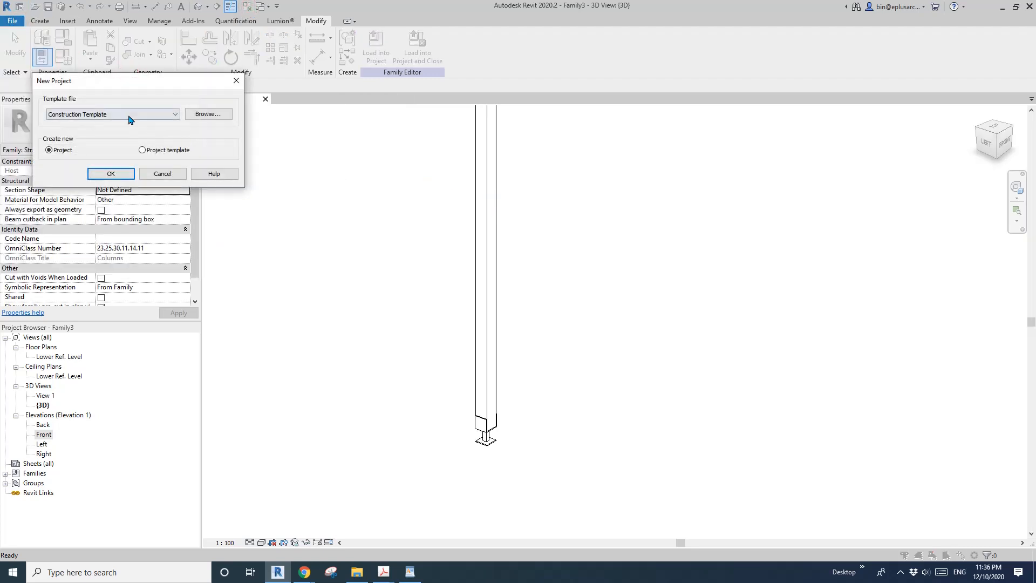
{"action": "left_click", "coordinate": [130, 119]}
{"action": "left_click", "coordinate": [75, 136]}
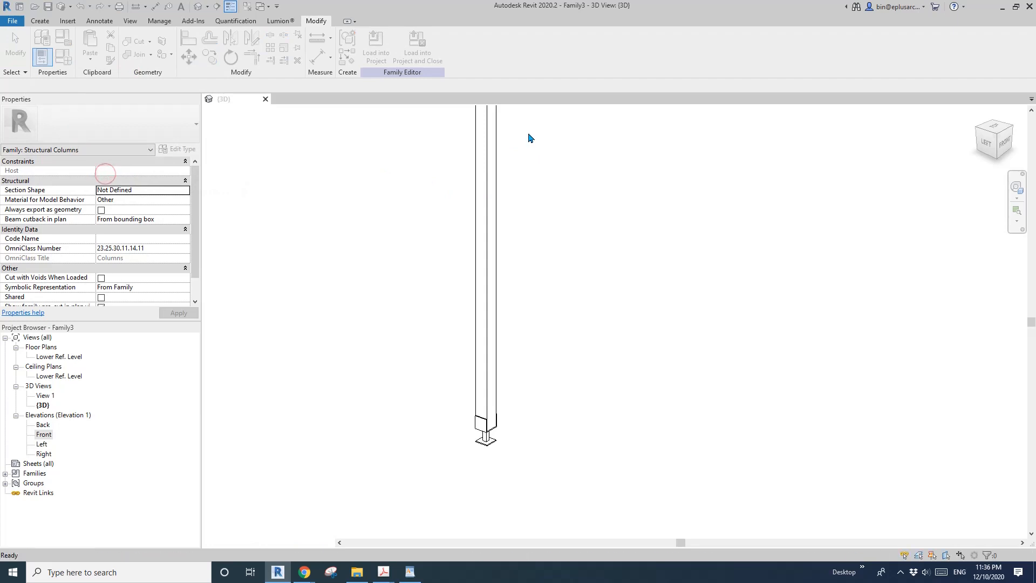
Load the column family into the new project and place three vertical columns on the Ground Floor plan
{"action": "left_click", "coordinate": [250, 101]}
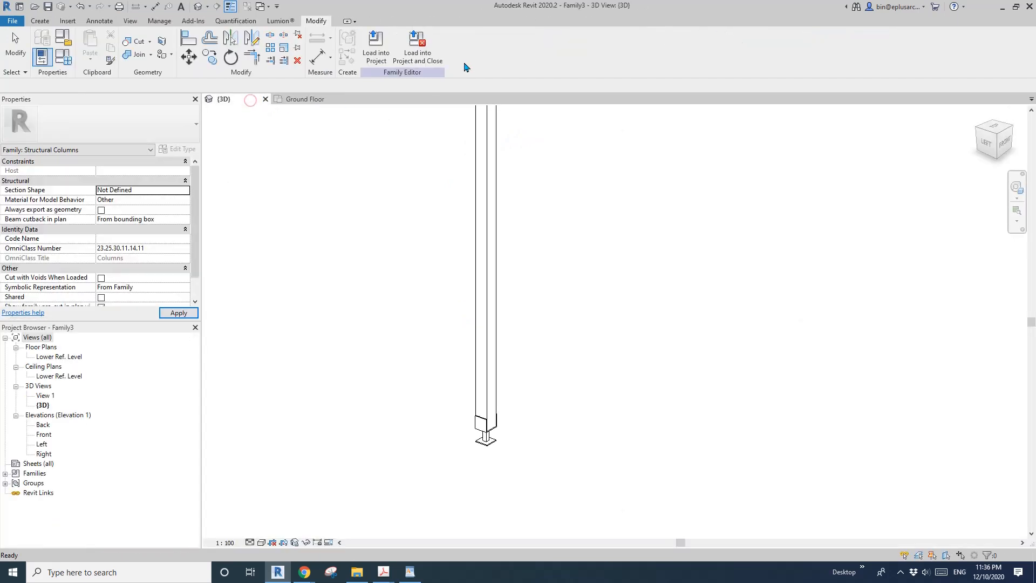
{"action": "left_click", "coordinate": [376, 46]}
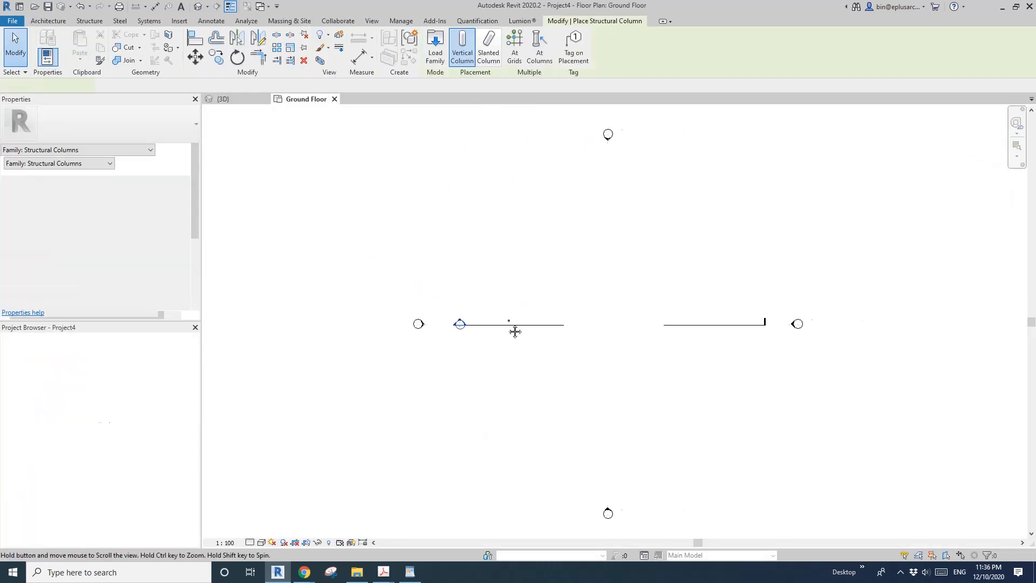
{"action": "scroll", "coordinate": [567, 330], "scroll_direction": "up", "scroll_amount": 2}
{"action": "middle_click_drag", "start_coordinate": [529, 343], "coordinate": [452, 356]}
{"action": "left_click", "coordinate": [507, 319]}
{"action": "left_click", "coordinate": [596, 315]}
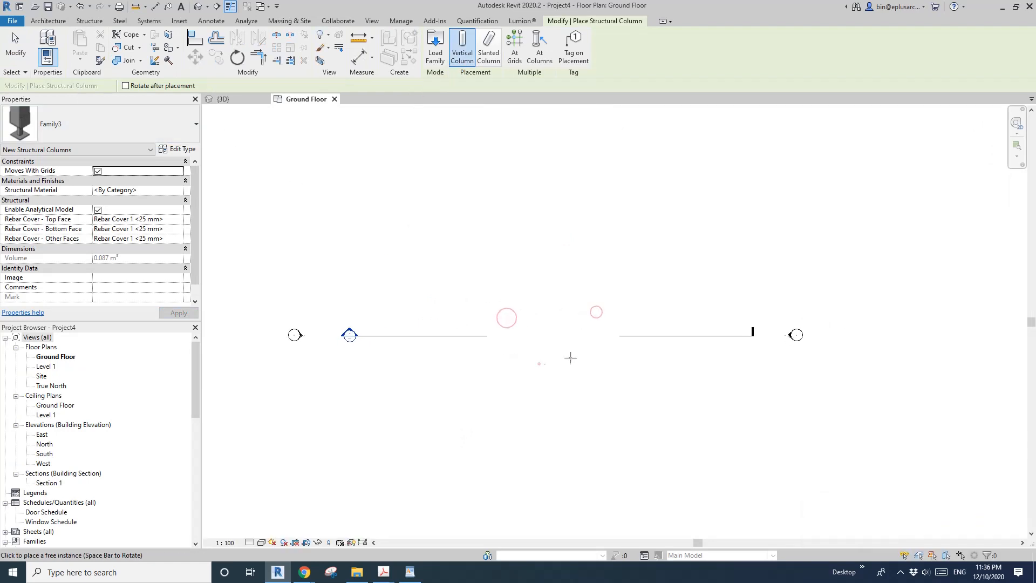
{"action": "key", "text": "Escape"}
{"action": "key", "text": "Escape"}
Select all three columns in 3D, set their Top Offset to 3000 and raise their bases to the Ground Floor level
{"action": "left_click", "coordinate": [198, 6]}
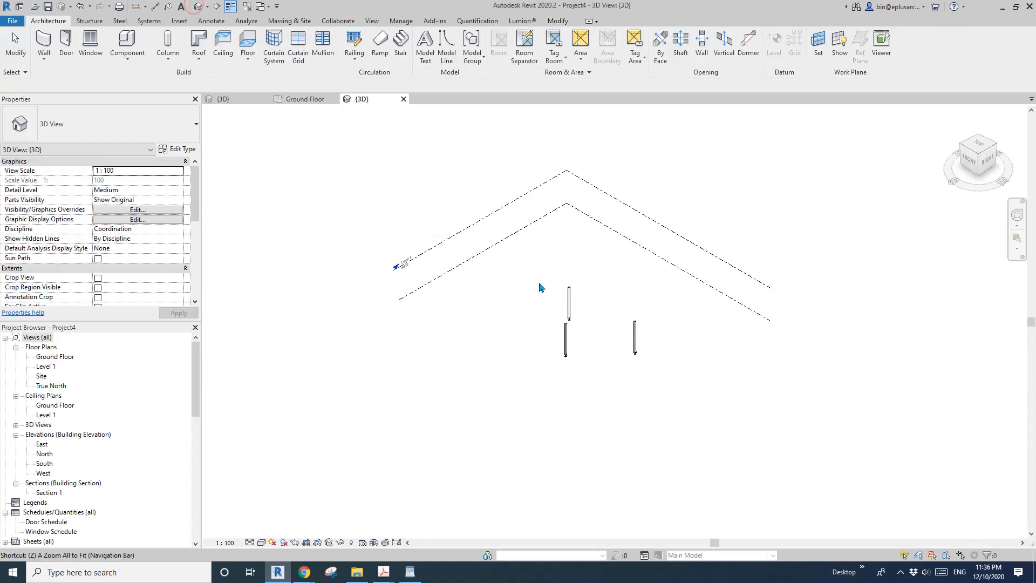
{"action": "middle_click_drag", "start_coordinate": [525, 314], "coordinate": [664, 326], "text": "shift"}
{"action": "scroll", "coordinate": [664, 326], "scroll_direction": "up", "scroll_amount": 1}
{"action": "left_click_drag", "start_coordinate": [719, 308], "coordinate": [473, 341]}
{"action": "scroll", "coordinate": [510, 325], "scroll_direction": "up", "scroll_amount": 1}
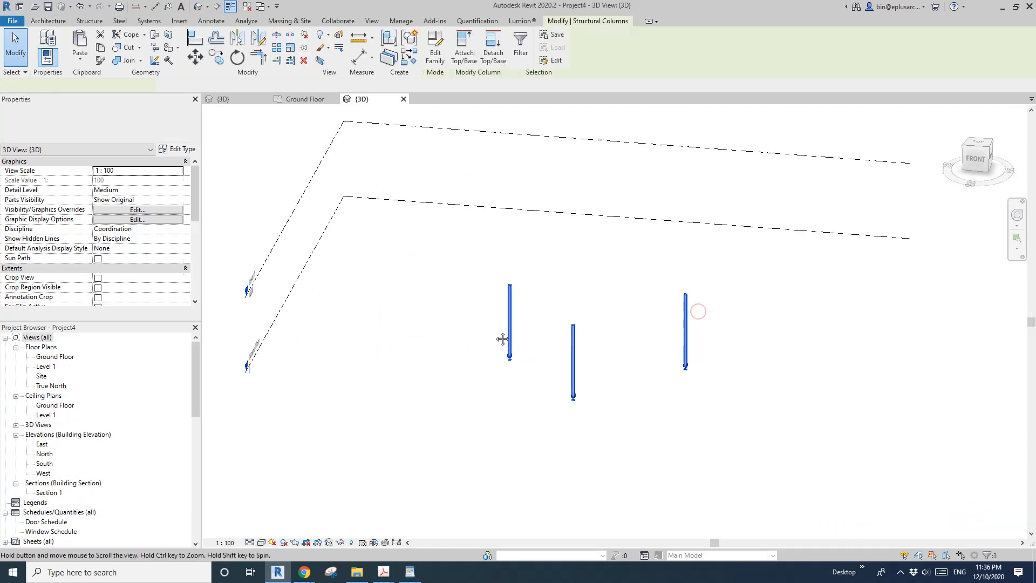
{"action": "middle_click_drag", "start_coordinate": [502, 338], "coordinate": [392, 308], "text": "shift"}
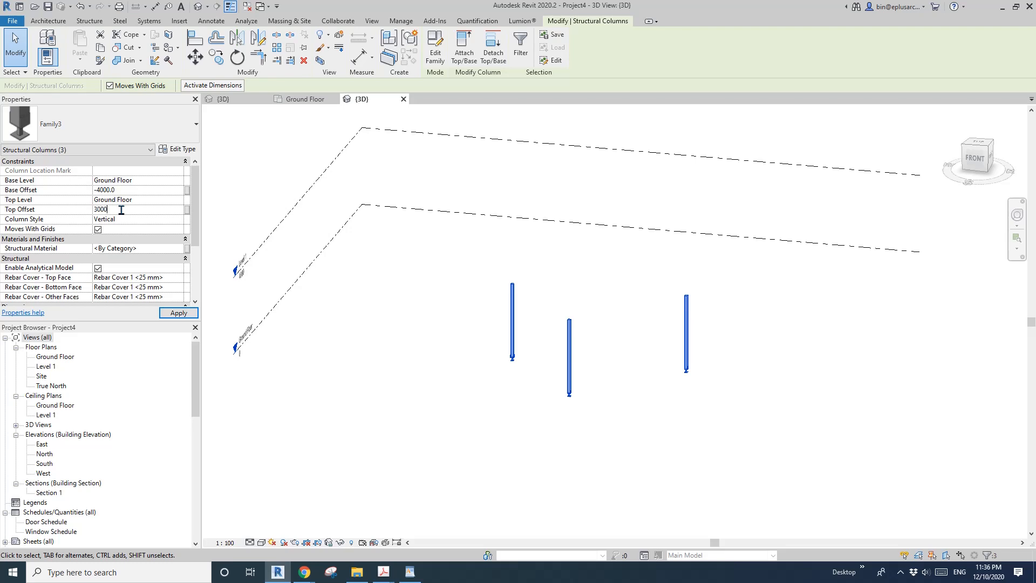
{"action": "left_click", "coordinate": [136, 191]}
{"action": "middle_click_drag", "start_coordinate": [513, 354], "coordinate": [557, 249], "text": "shift"}
{"action": "key", "text": "Escape"}
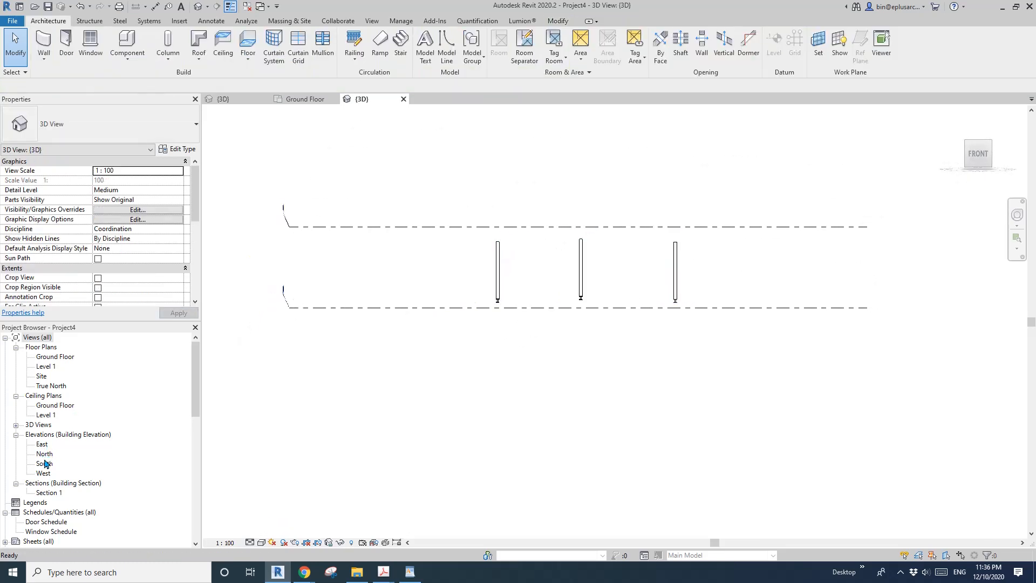
In the South elevation, set the middle column's Top Offset to 4000 and raise its Base Offset slightly above Ground Floor
{"action": "double_click", "coordinate": [44, 463]}
{"action": "scroll", "coordinate": [565, 366], "scroll_direction": "up", "scroll_amount": 2}
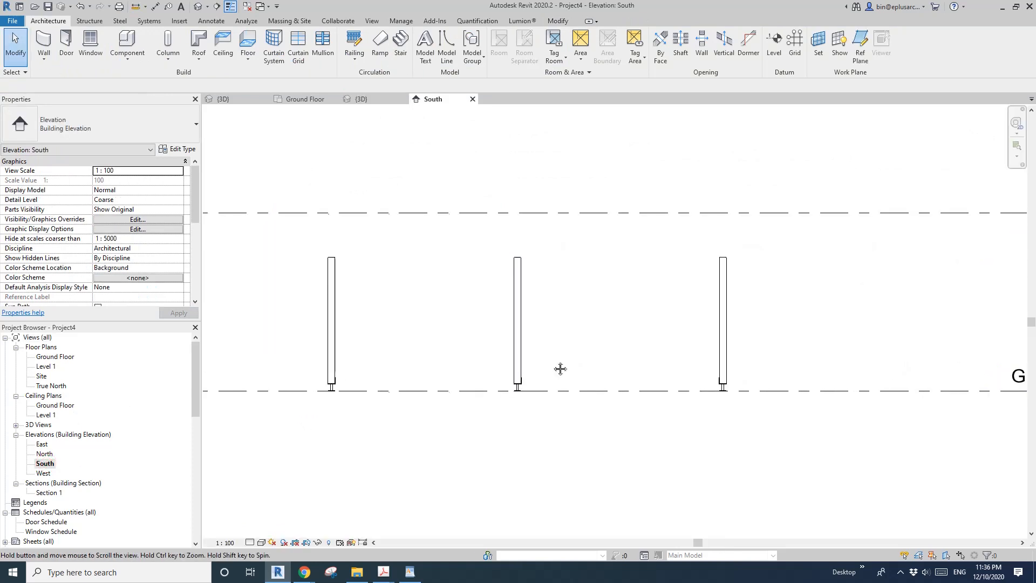
{"action": "left_click", "coordinate": [515, 346]}
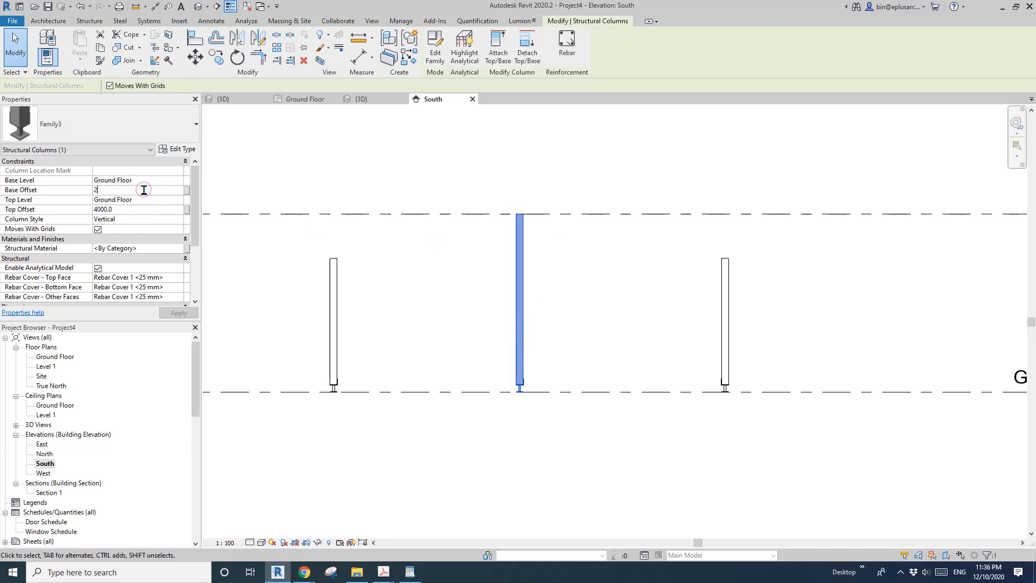
{"action": "left_click", "coordinate": [572, 316]}
{"action": "left_click", "coordinate": [520, 377]}
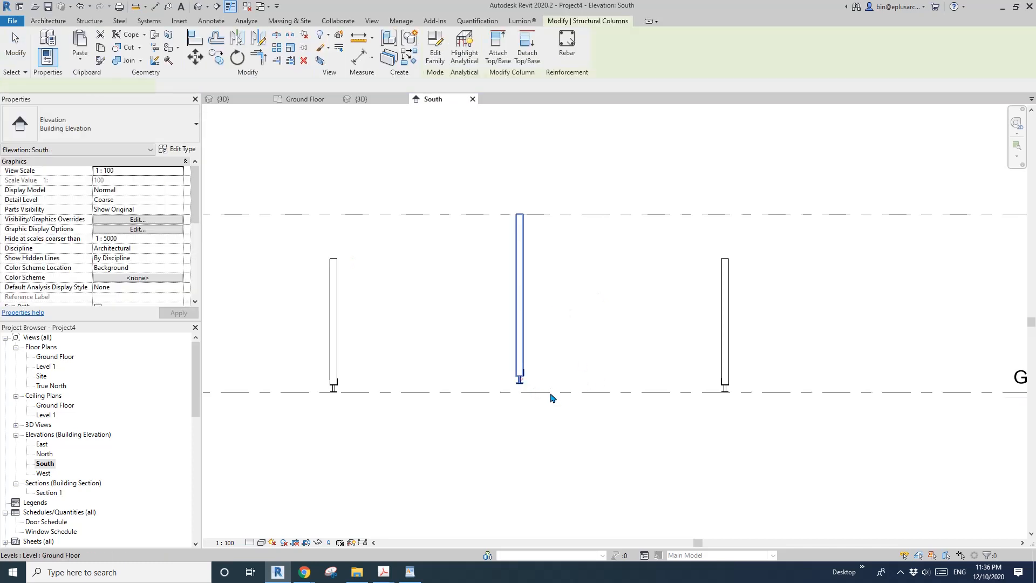
{"action": "middle_click_drag", "start_coordinate": [603, 410], "coordinate": [569, 416]}
{"action": "left_click", "coordinate": [558, 396]}
{"action": "scroll", "coordinate": [432, 377], "scroll_direction": "up", "scroll_amount": 3}
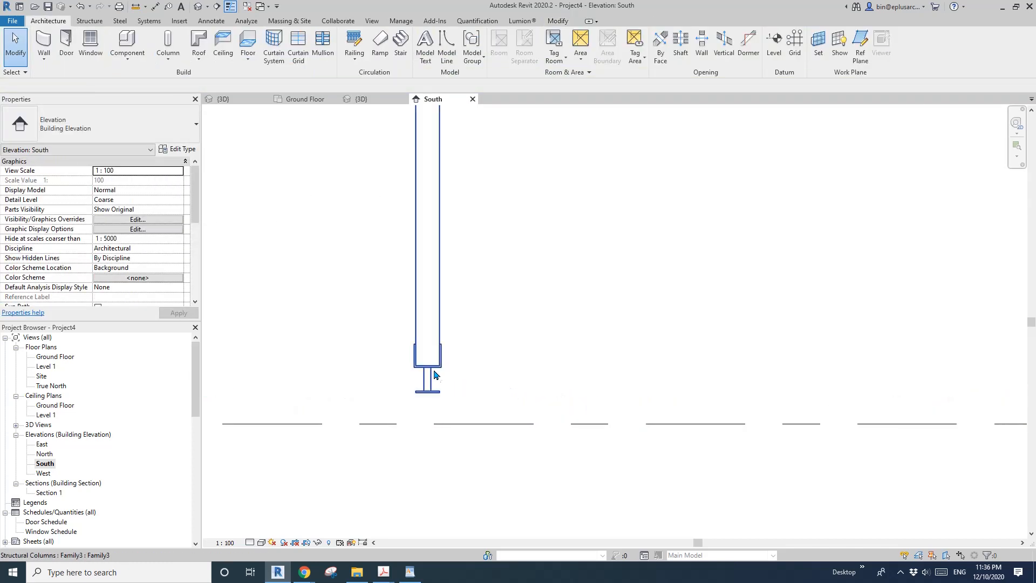
{"action": "scroll", "coordinate": [440, 370], "scroll_direction": "down", "scroll_amount": 5}
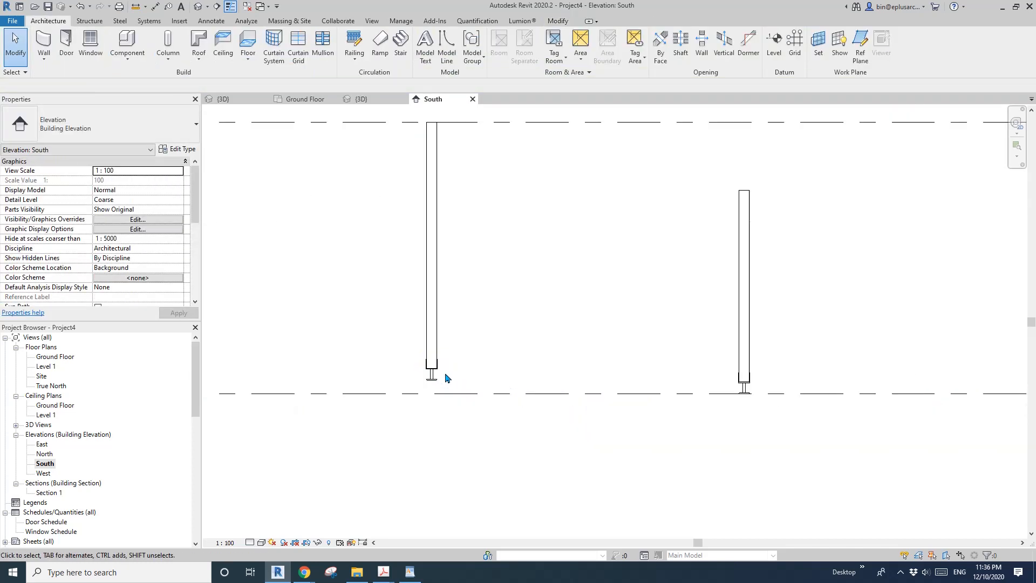
Return to the 3D view and examine the three columns and their metal bases from several angles
{"action": "left_click", "coordinate": [201, 7]}
{"action": "middle_click_drag", "start_coordinate": [567, 287], "coordinate": [464, 298], "text": "shift"}
{"action": "left_click", "coordinate": [532, 286]}
{"action": "scroll", "coordinate": [567, 289], "scroll_direction": "down", "scroll_amount": 3}
{"action": "scroll", "coordinate": [560, 301], "scroll_direction": "up", "scroll_amount": 1}
{"action": "left_click", "coordinate": [582, 304]}
{"action": "scroll", "coordinate": [583, 304], "scroll_direction": "up", "scroll_amount": 1}
{"action": "middle_click_drag", "start_coordinate": [584, 305], "coordinate": [582, 329], "text": "shift"}
{"action": "left_click", "coordinate": [410, 317]}
{"action": "left_click", "coordinate": [582, 331]}
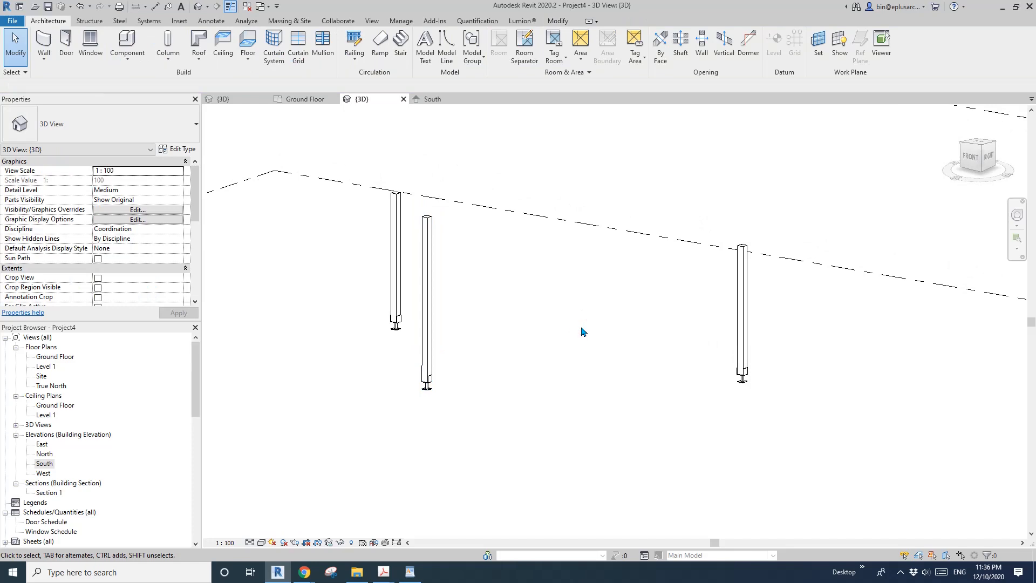